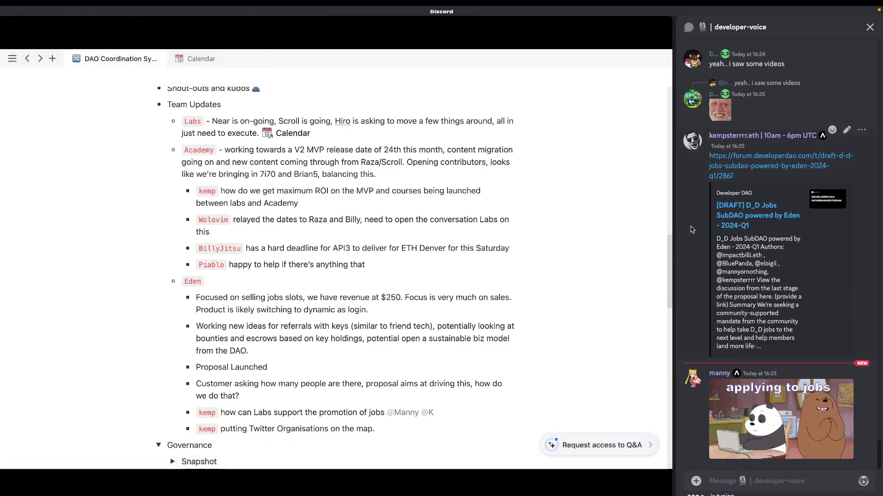
Step: Resize the side panel to give the chat a little more room
drag(672, 218, 655, 220)
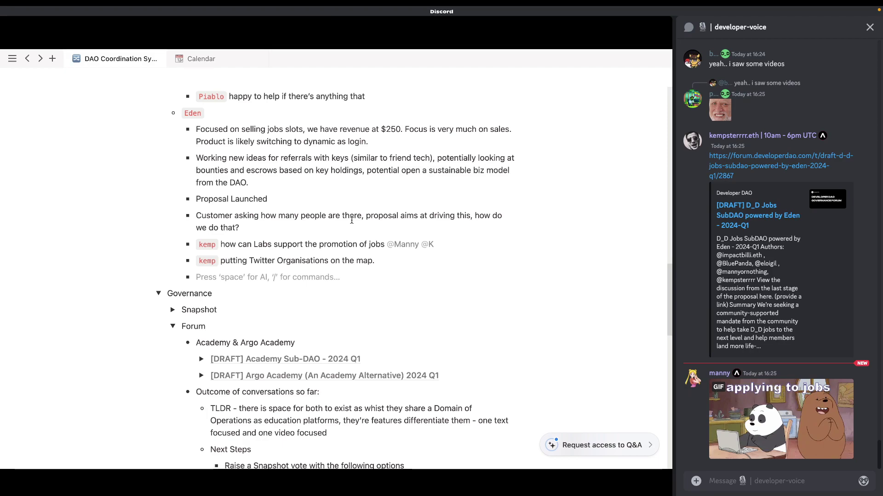
Step: Add a code-tagged bullet 'is there a case for using the jobs account' with the plain DevDaoJobs Twitter link
key(super+Tab)
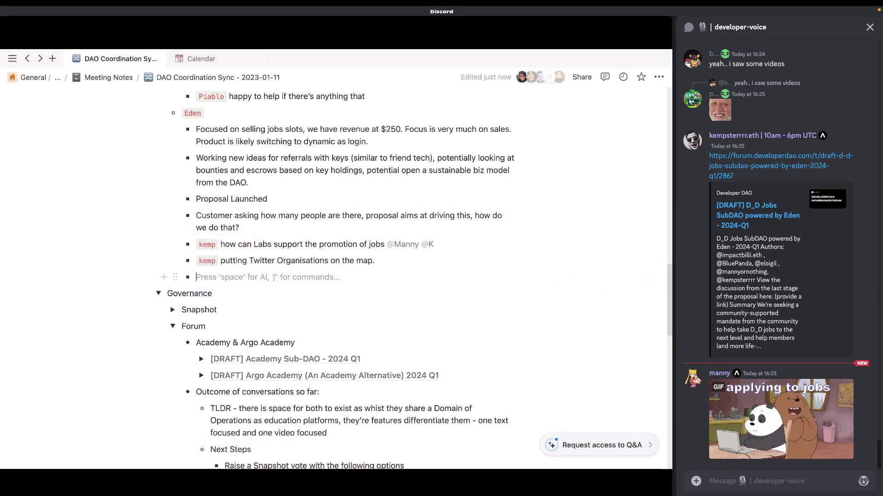
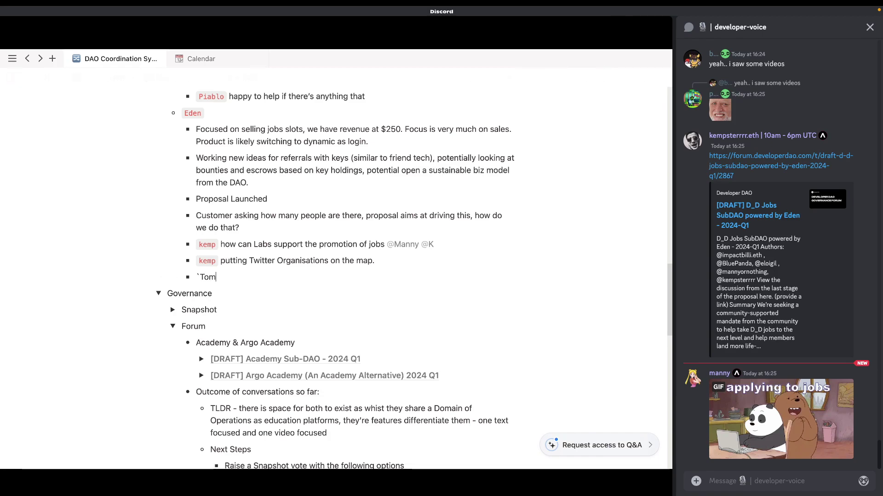
text(` is there a cse)
key(BackSpace)
key(BackSpace)
text(a)
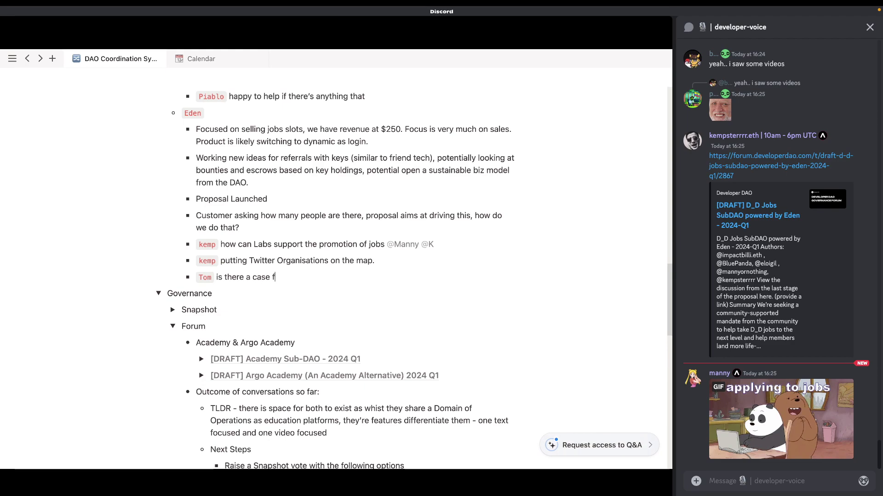
text(se for using the jobs a)
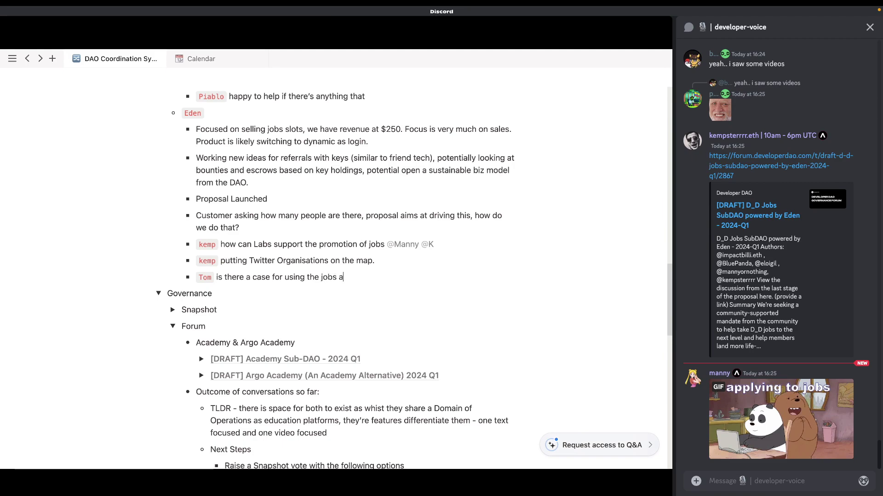
text(ccount)
text(https://twitter.com/DevDaoJobs)
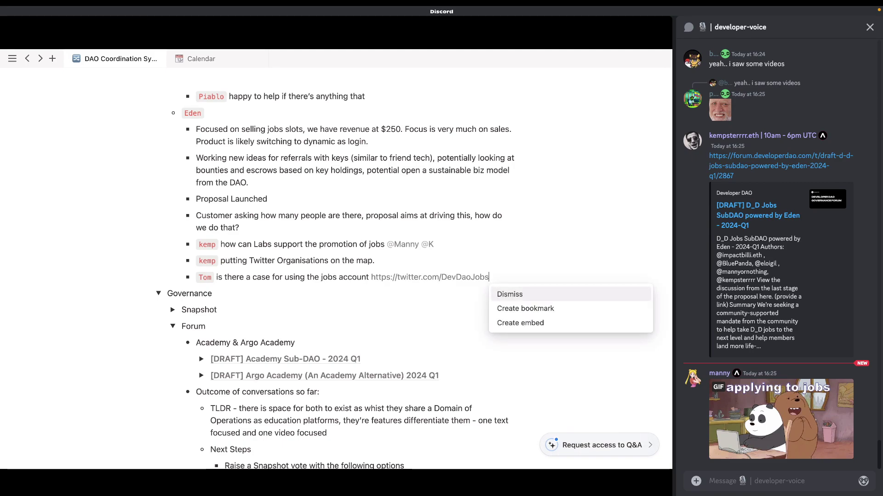
key(Escape)
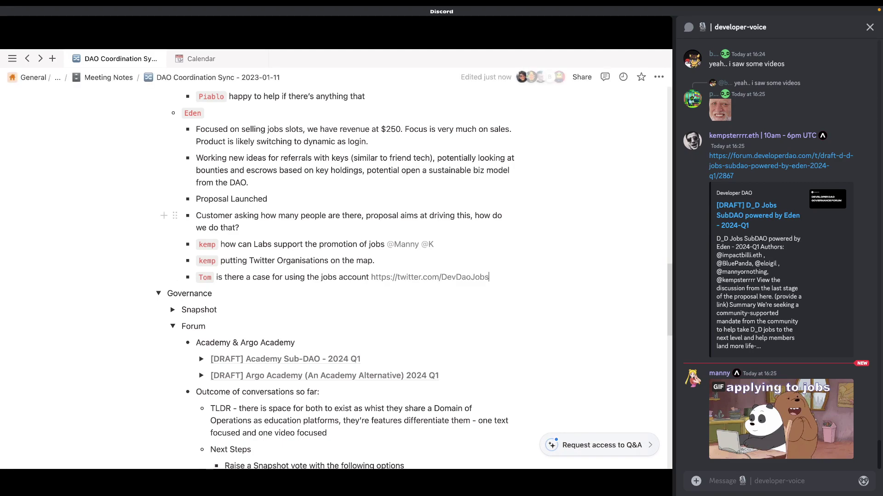
scroll(393, 290, down, 10)
click(258, 185)
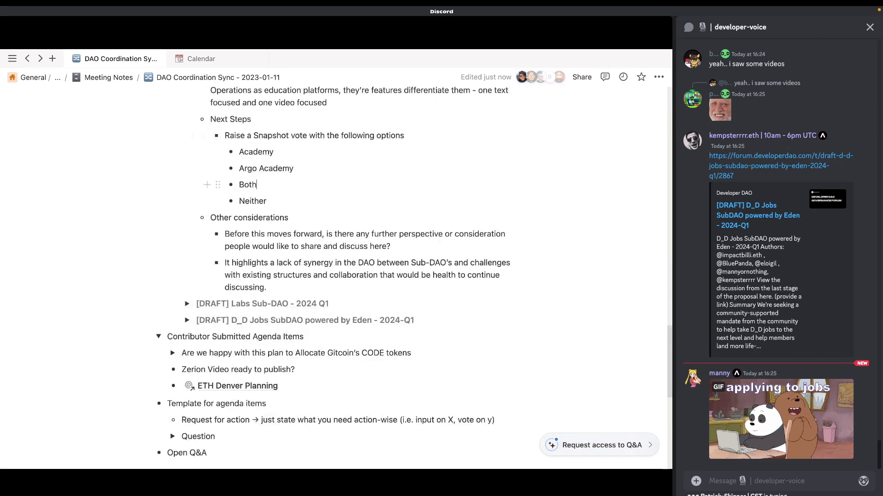
scroll(257, 185, down, 1)
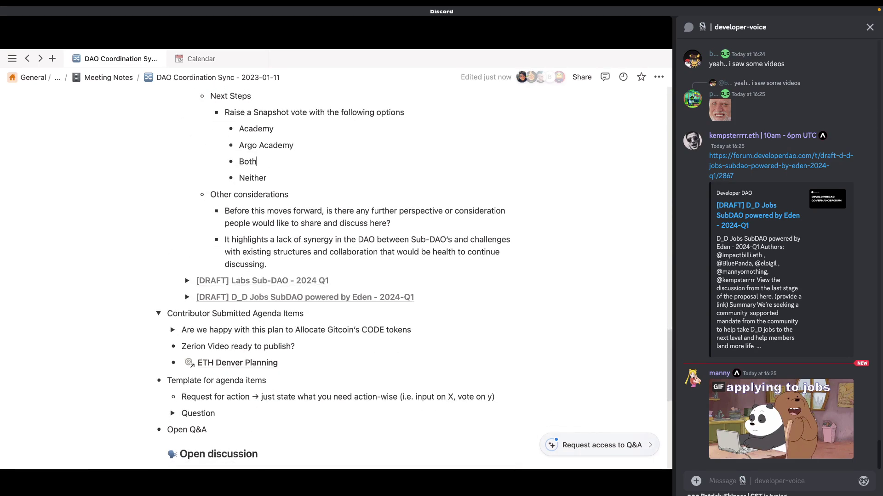
scroll(257, 185, up, 15)
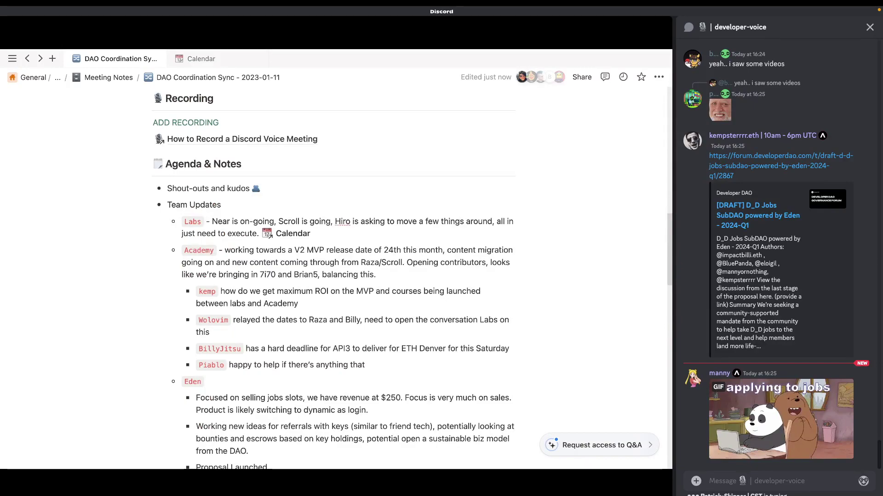
double_click(342, 221)
click(372, 251)
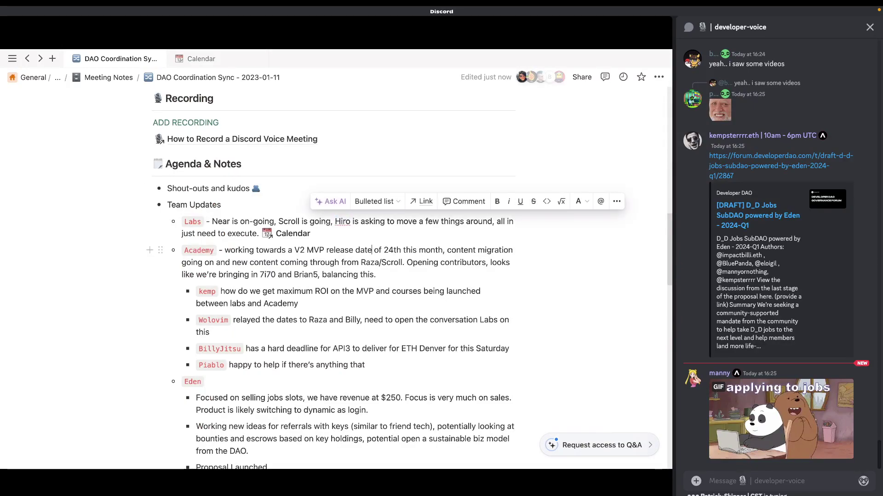
drag(372, 250, 184, 222)
click(313, 233)
scroll(322, 276, down, 5)
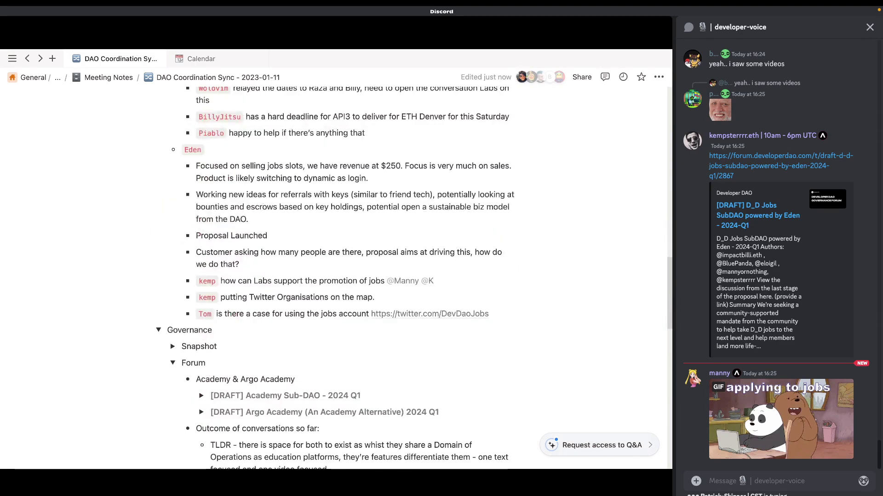
scroll(322, 275, down, 1)
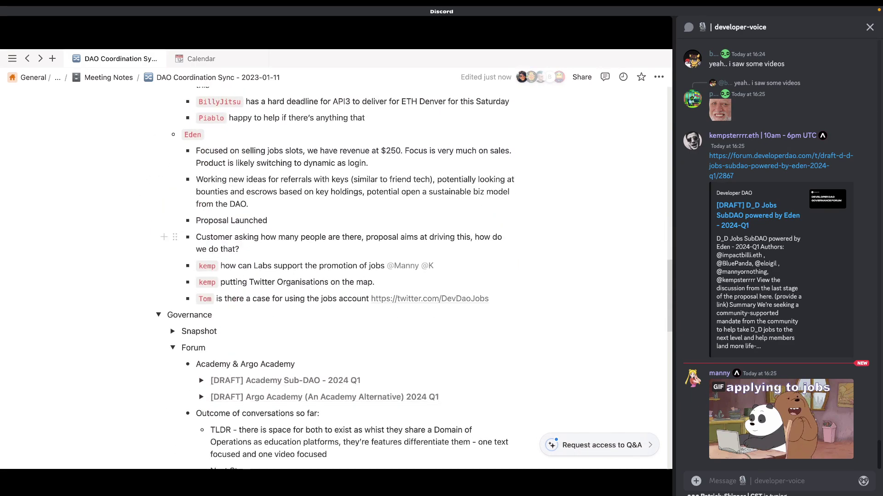
scroll(322, 276, down, 4)
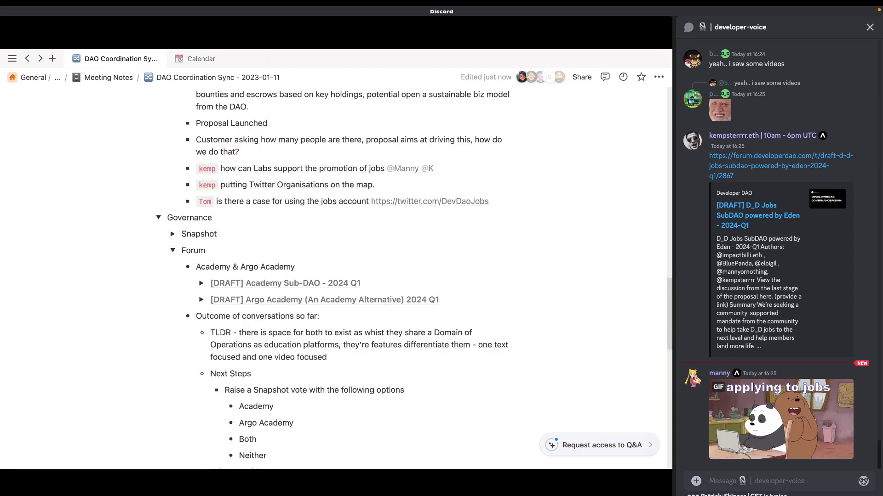
click(489, 201)
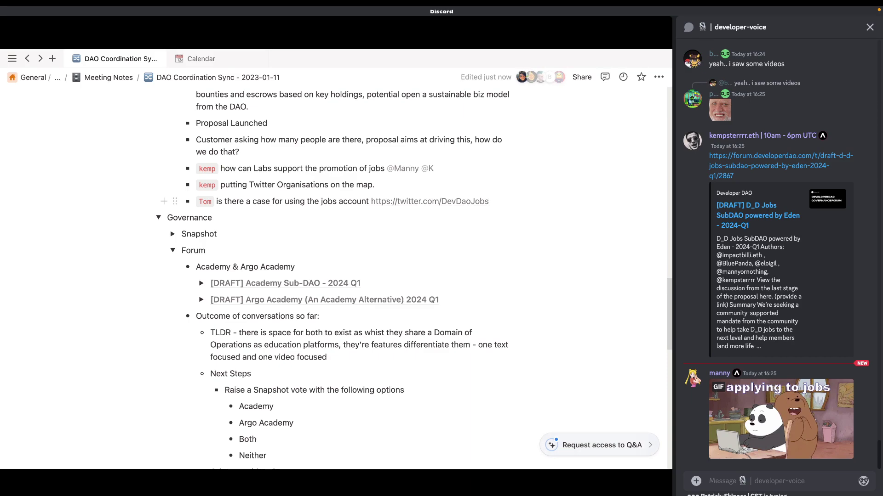
Step: Add a speaker-tagged bullet reading 'give access to the jobs account'
key(Return)
text(account,)
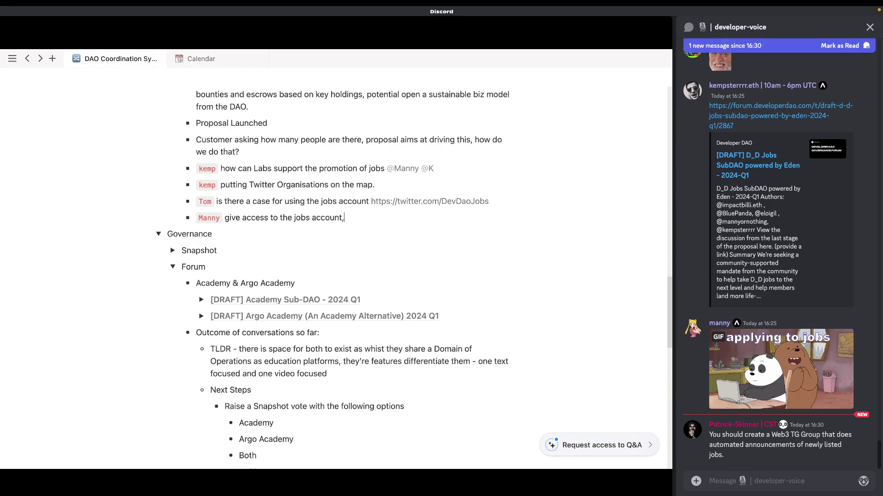
key(BackSpace)
Step: Add another speaker-tagged bullet below it reading 'can collaborate'
key(Return)
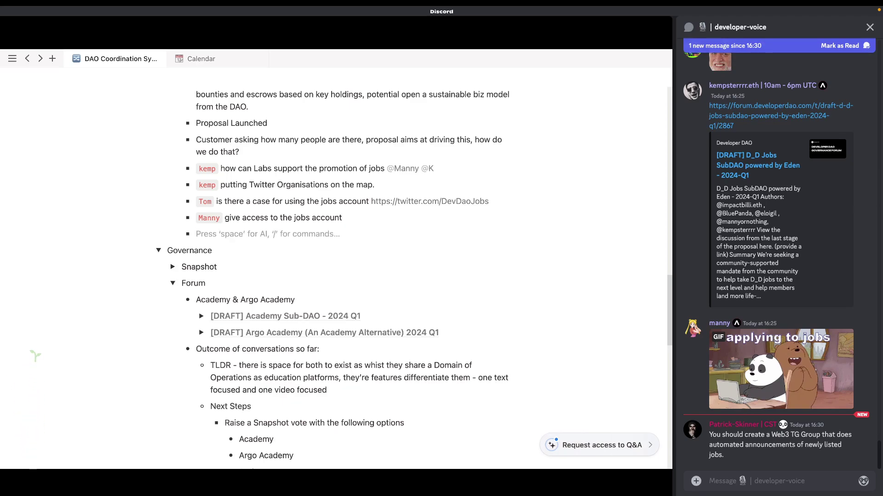
key(BackSpace)
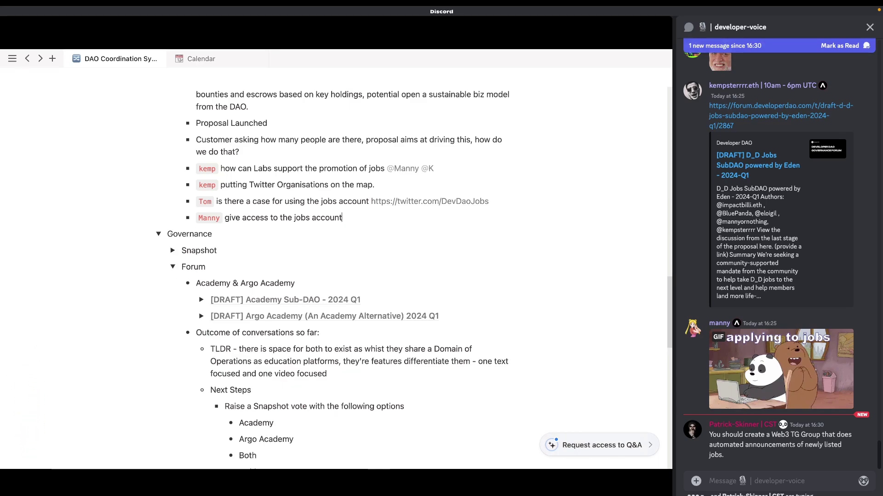
key(Return)
text(`)
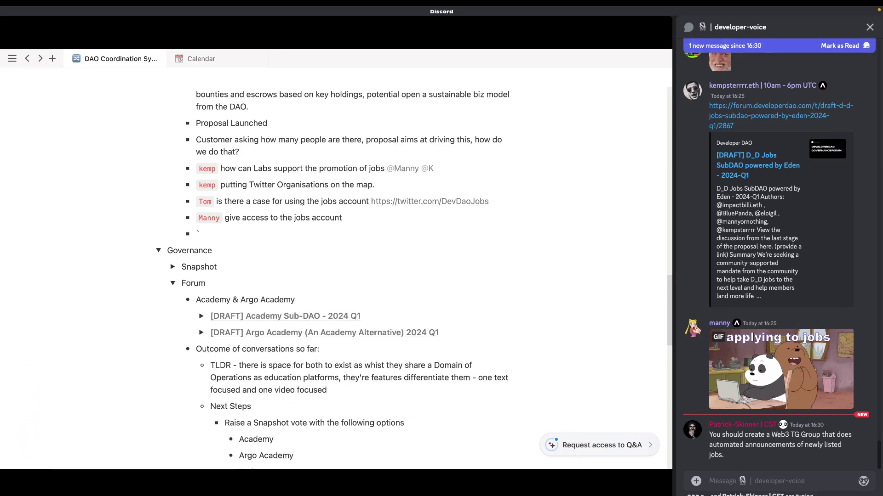
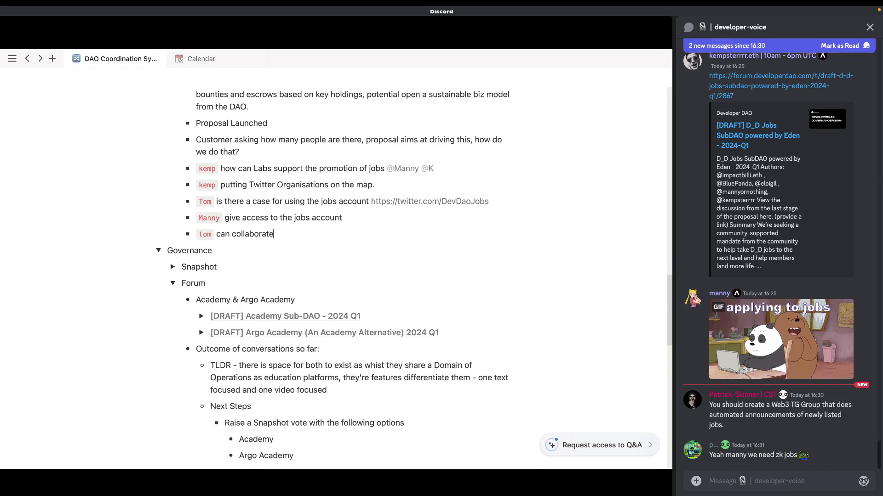
key(super+Tab)
key(super+Tab)
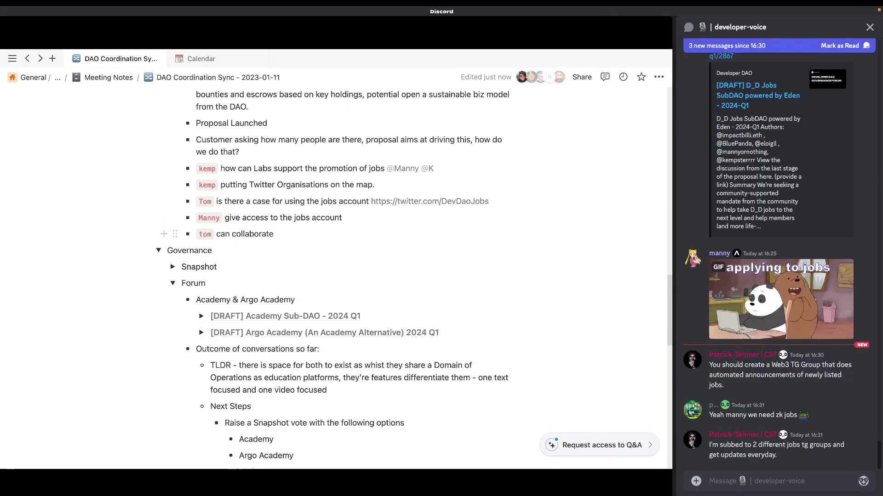
Step: Add an outdented bullet below 'can collaborate' starting with a code-styled 'RPC' tag and a dash
scroll(276, 234, up, 3)
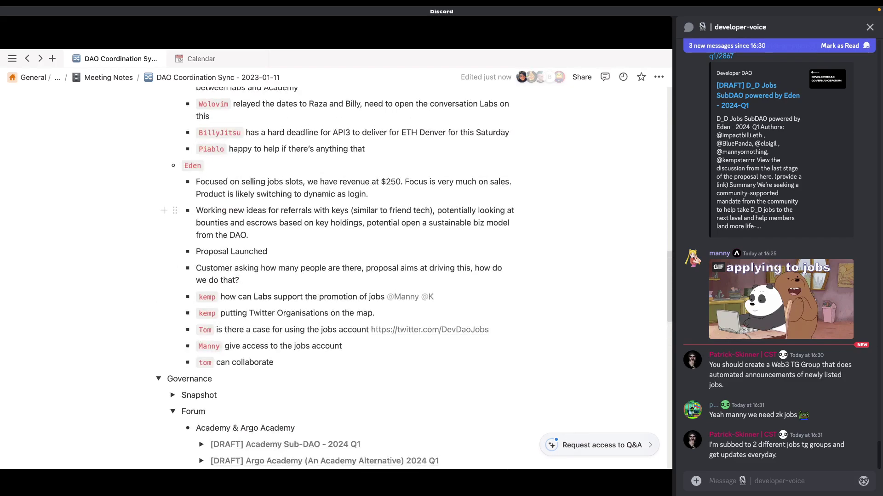
scroll(276, 235, down, 6)
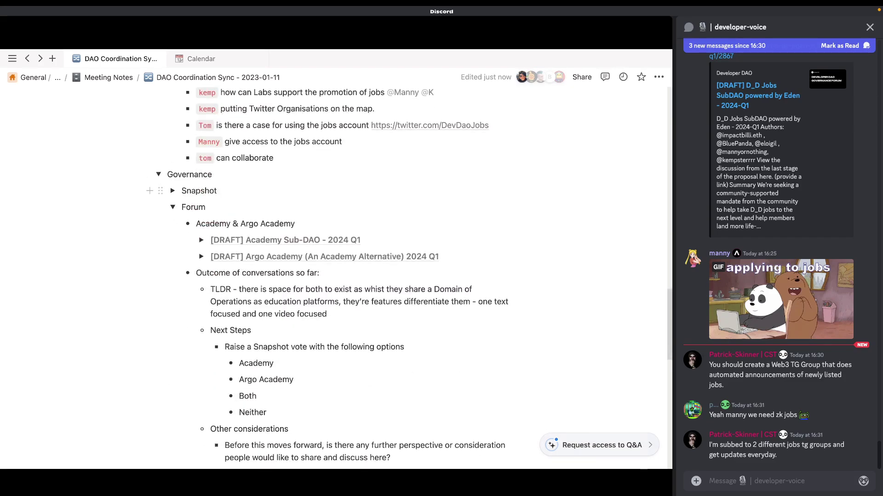
key(Return)
key(shift+Tab)
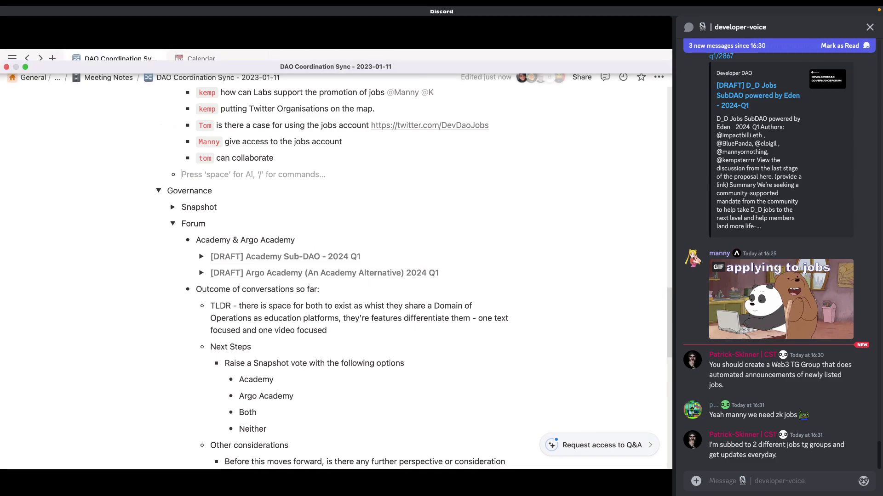
text(`RPC`)
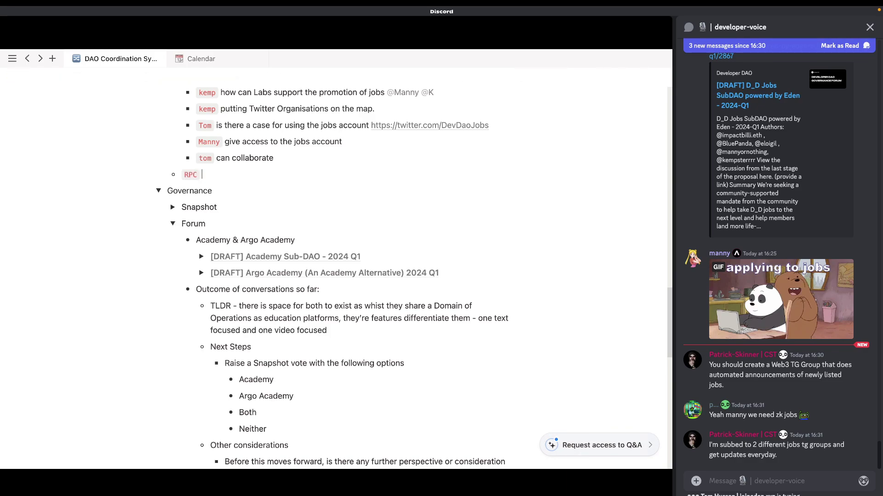
key(BackSpace)
key(BackSpace)
key(BackSpace)
key(BackSpace)
key(BackSpace)
key(BackSpace)
key(BackSpace)
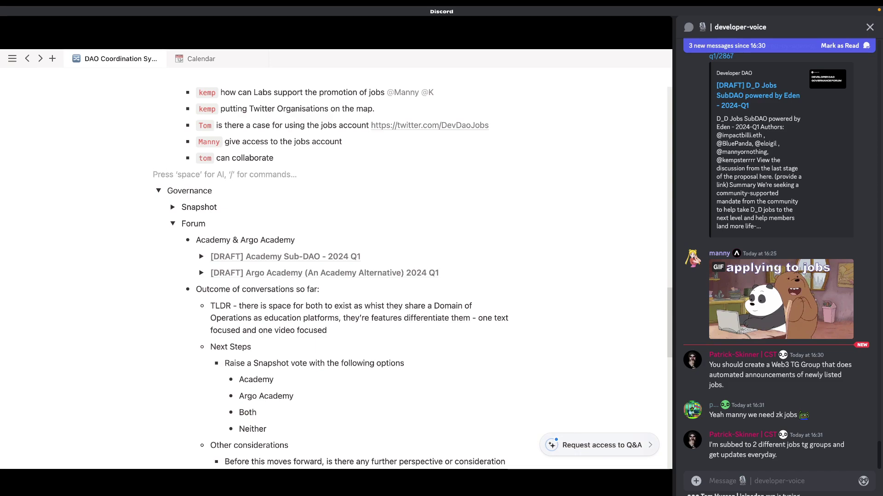
key(BackSpace)
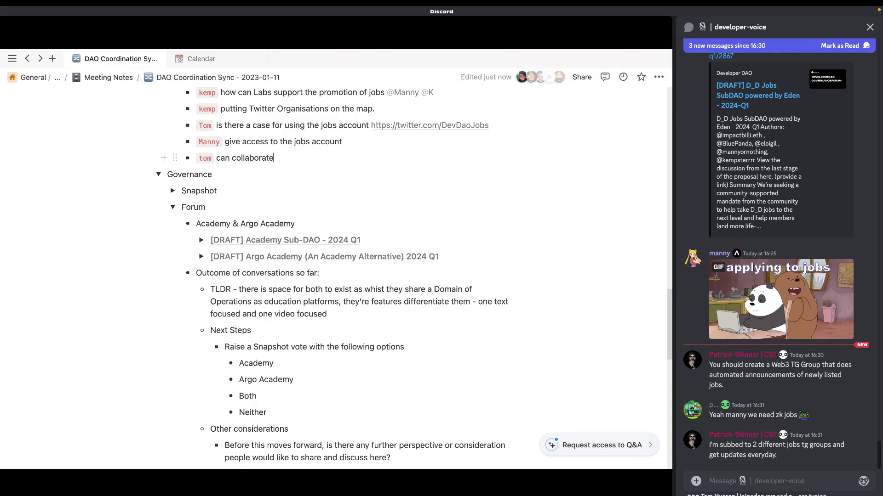
key(Return)
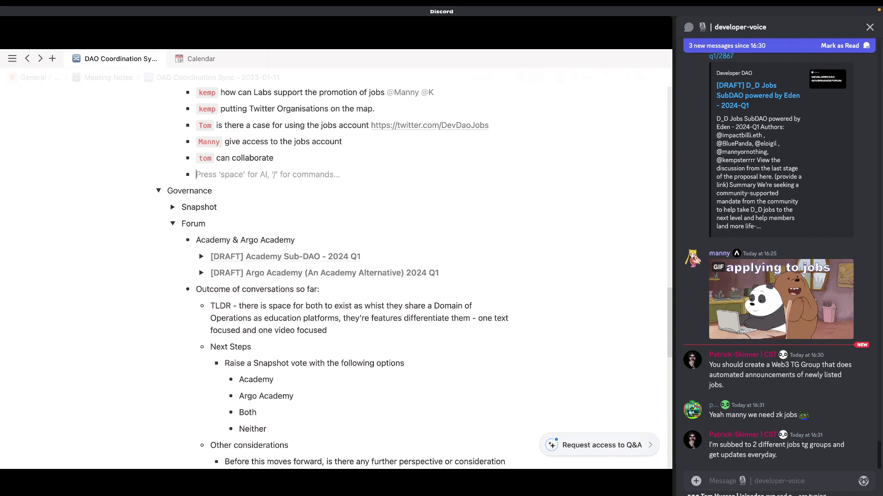
key(shift+Tab)
text(`RPC`)
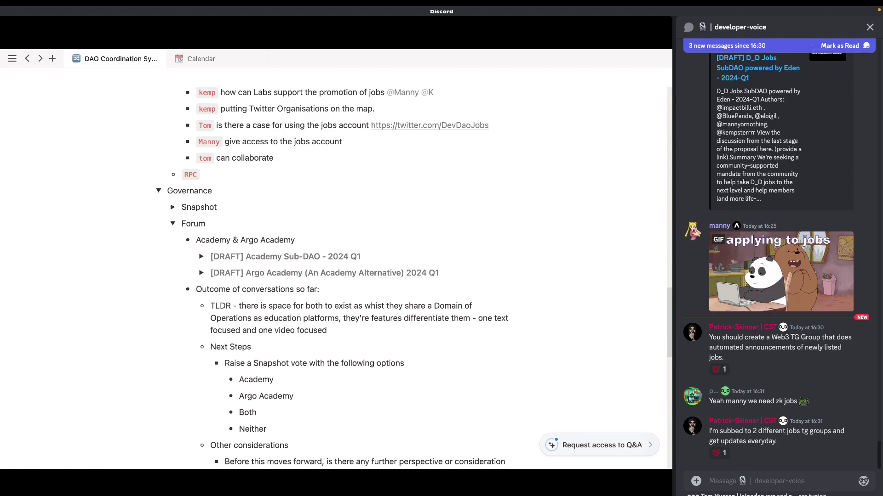
text( -)
Step: Draft a #rpc channel mention in developer-voice, then discard it and return to the RPC line
click(748, 478)
text(#roc)
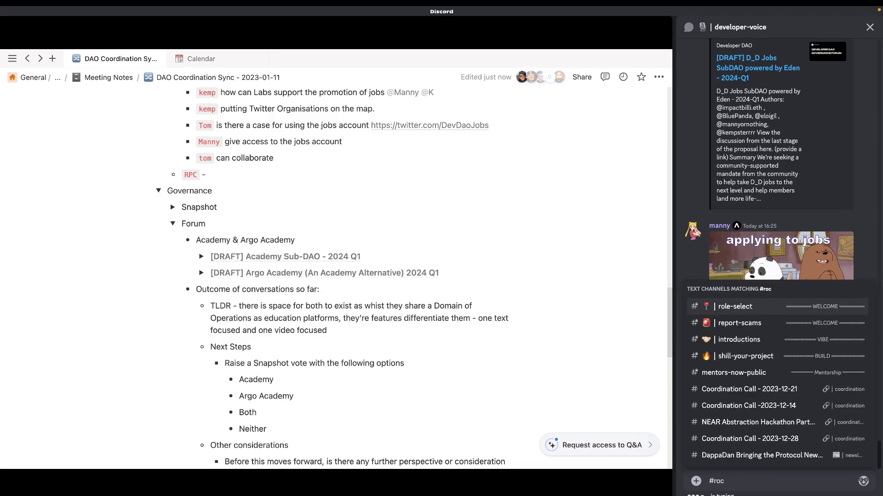
key(BackSpace)
text(pc)
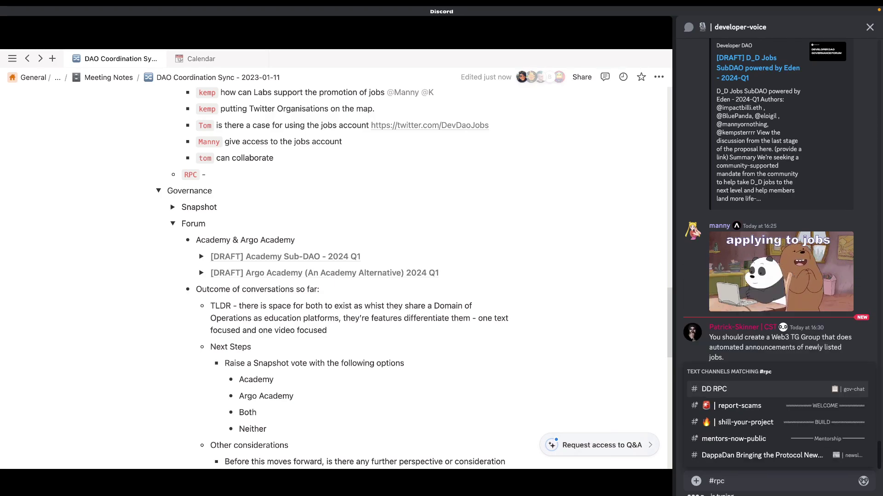
key(BackSpace)
key(BackSpace)
key(BackSpace)
key(BackSpace)
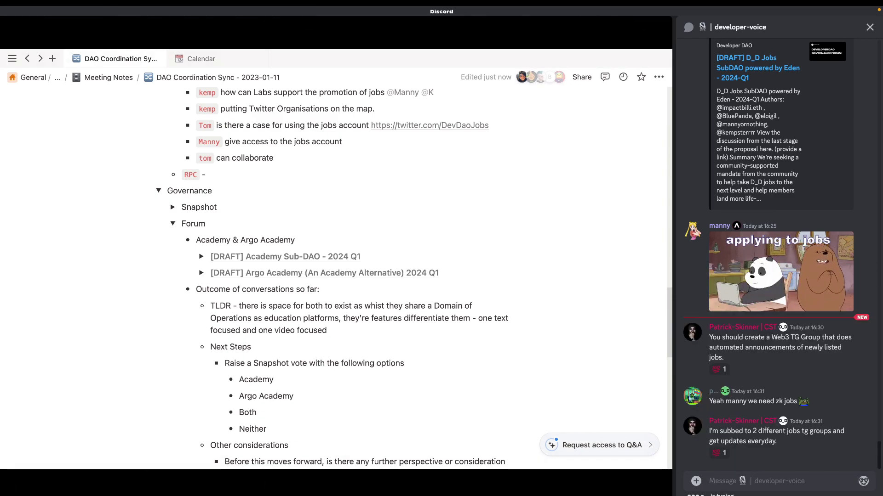
click(208, 174)
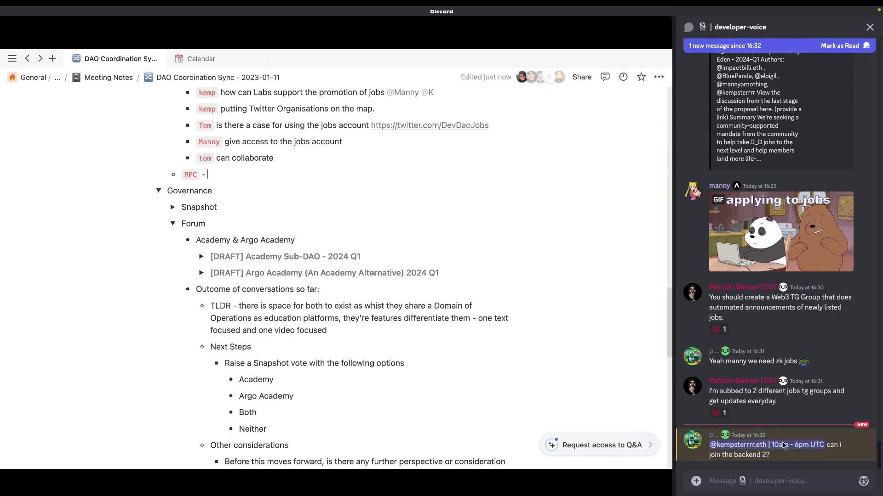
Step: Reply to the backend-joining question with a DD RPC channel link, then delete the RPC bullet
click(688, 441)
click(689, 441)
click(688, 442)
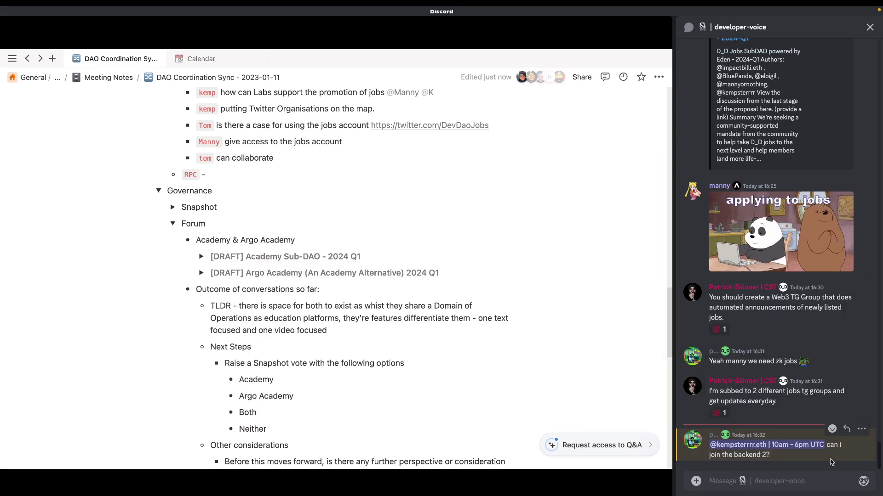
click(848, 428)
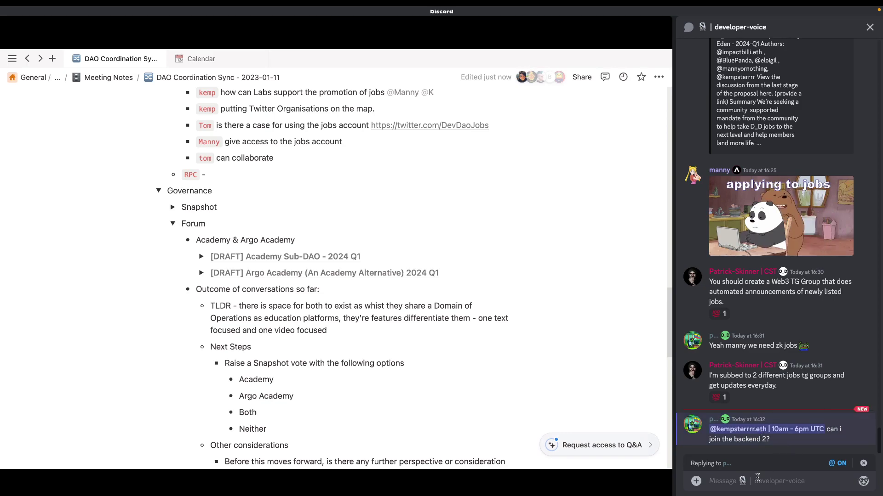
text(#)
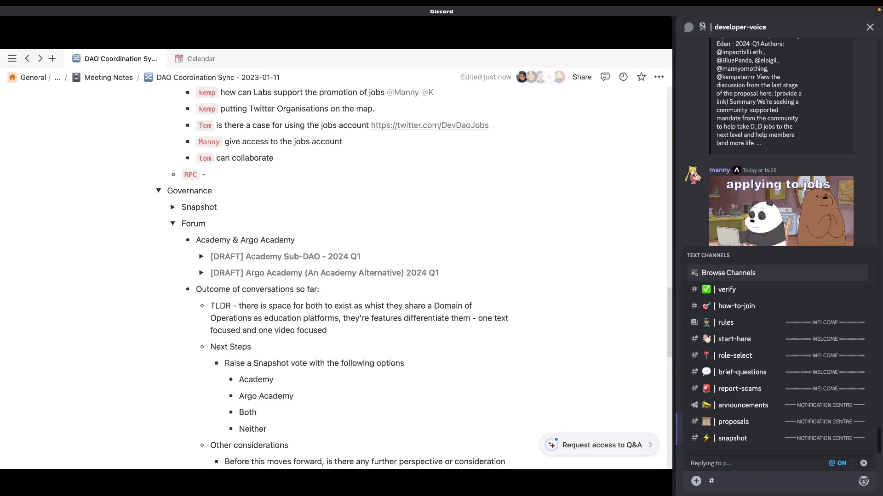
text(rpc)
key(Return)
key(Return)
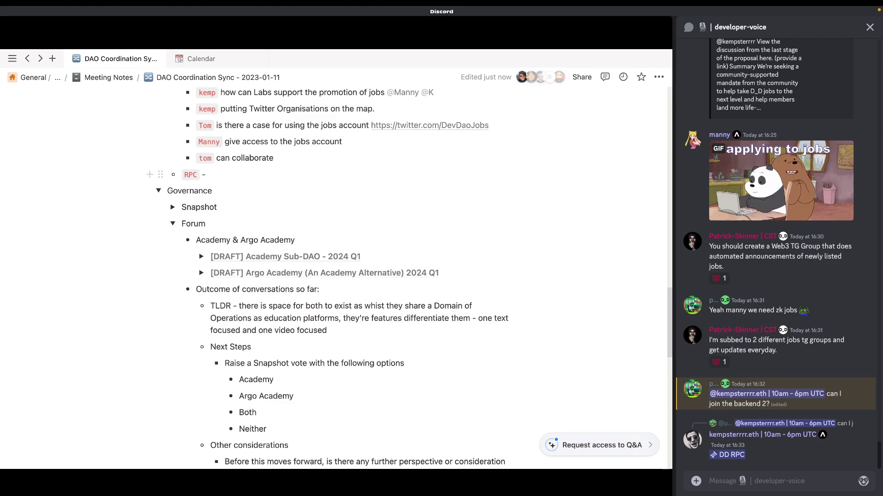
key(BackSpace)
key(BackSpace)
key(BackSpace)
key(BackSpace)
key(BackSpace)
key(BackSpace)
key(BackSpace)
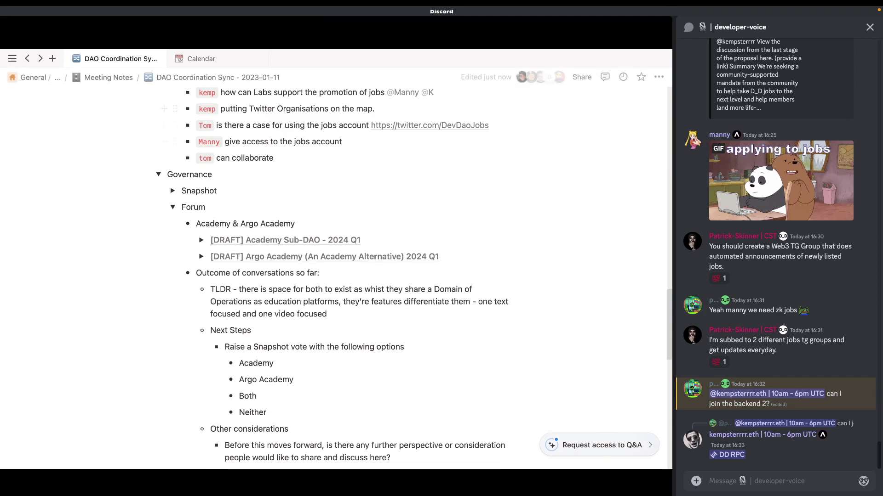
Step: Collapse Forum and expand Snapshot to show 'P-34: DAO Membership Perks' and its items
click(172, 206)
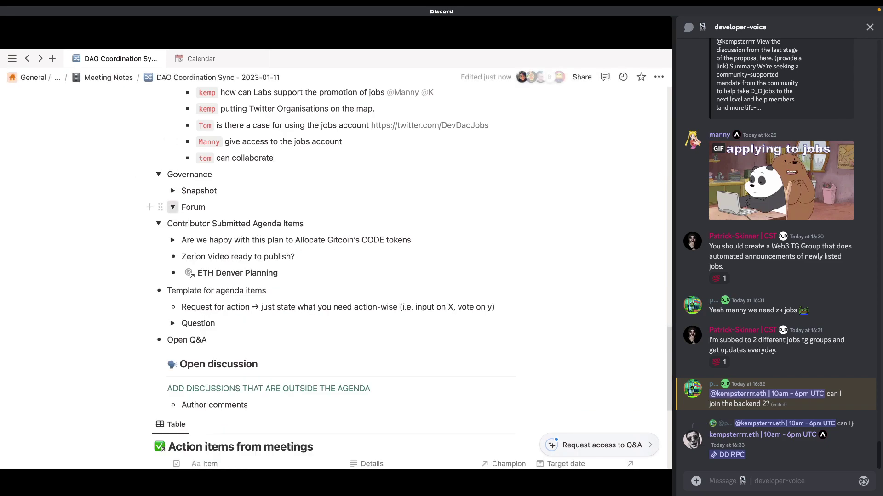
click(173, 190)
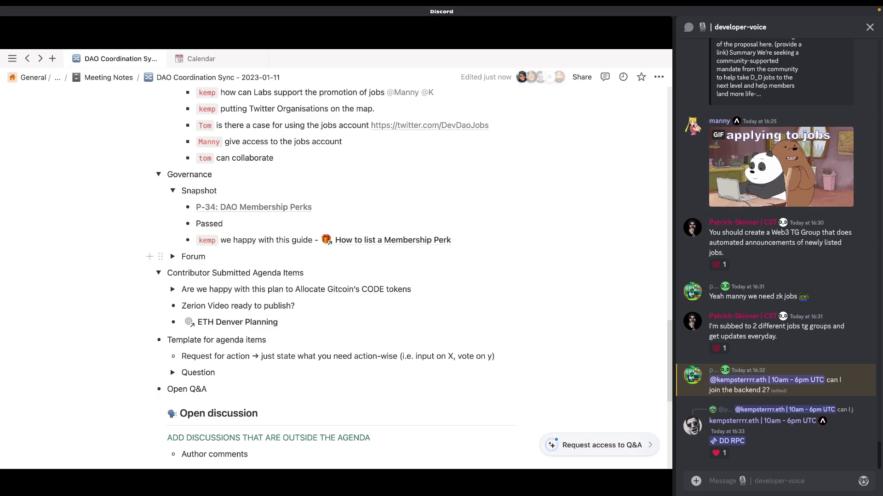
click(393, 240)
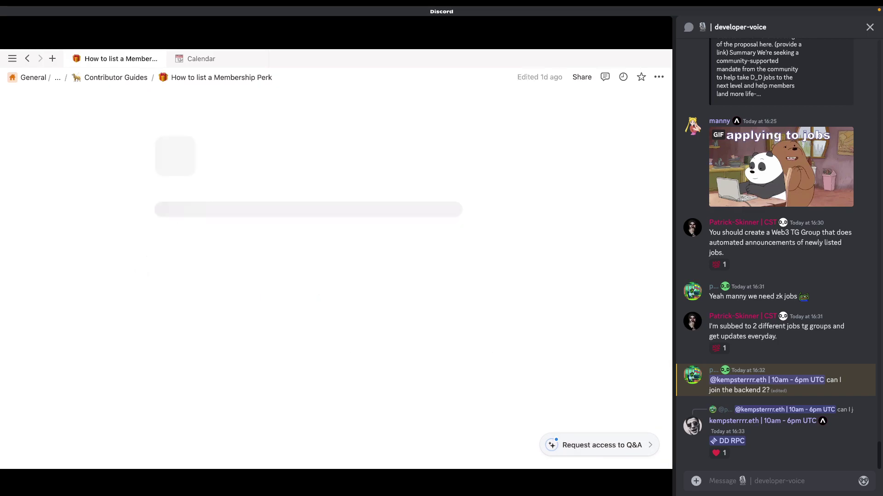
scroll(393, 240, down, 5)
scroll(335, 230, up, 5)
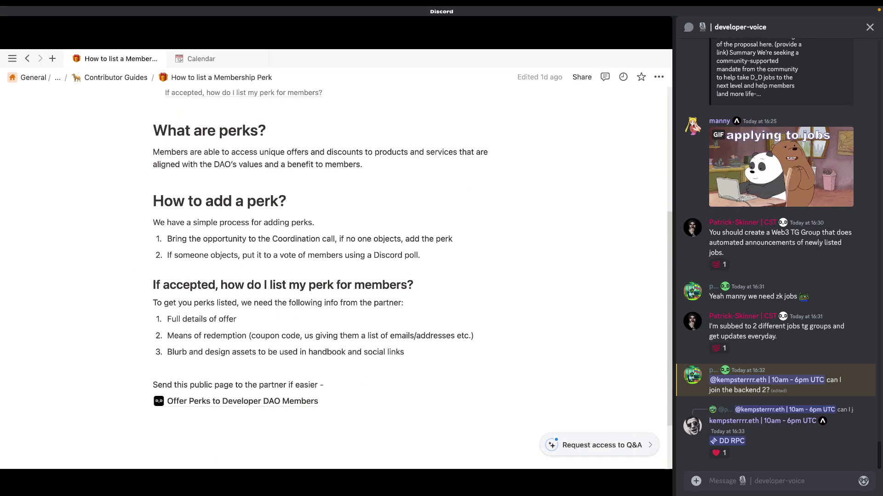
scroll(336, 230, down, 5)
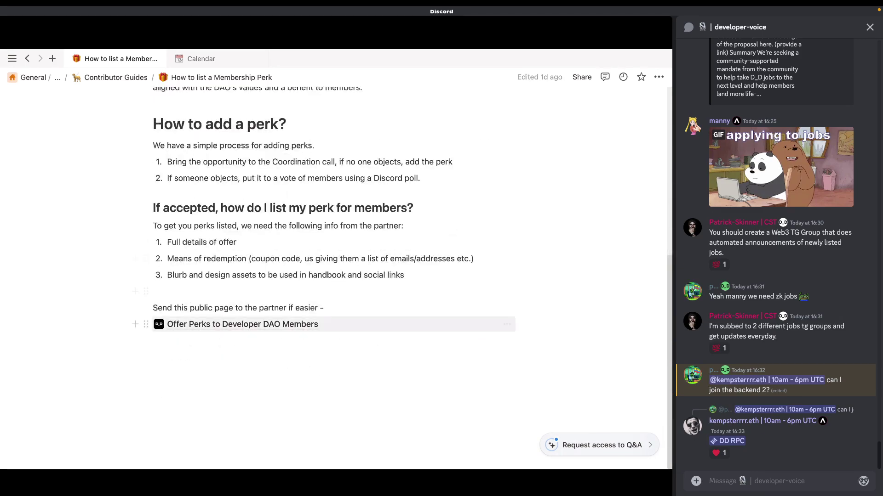
click(230, 324)
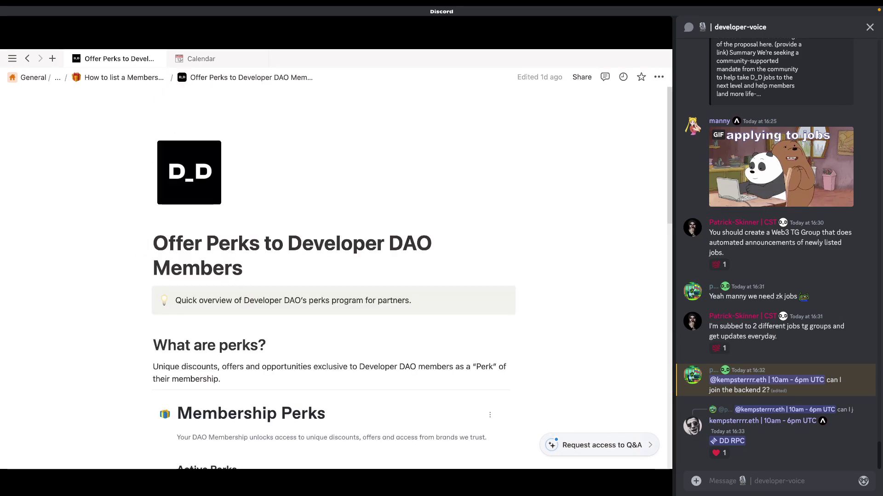
scroll(336, 276, down, 5)
scroll(336, 276, down, 3)
scroll(335, 276, down, 5)
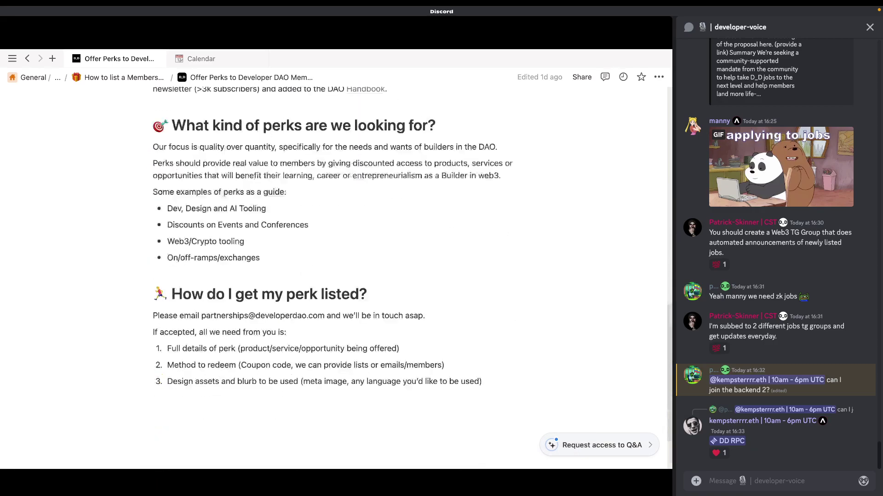
scroll(335, 276, up, 12)
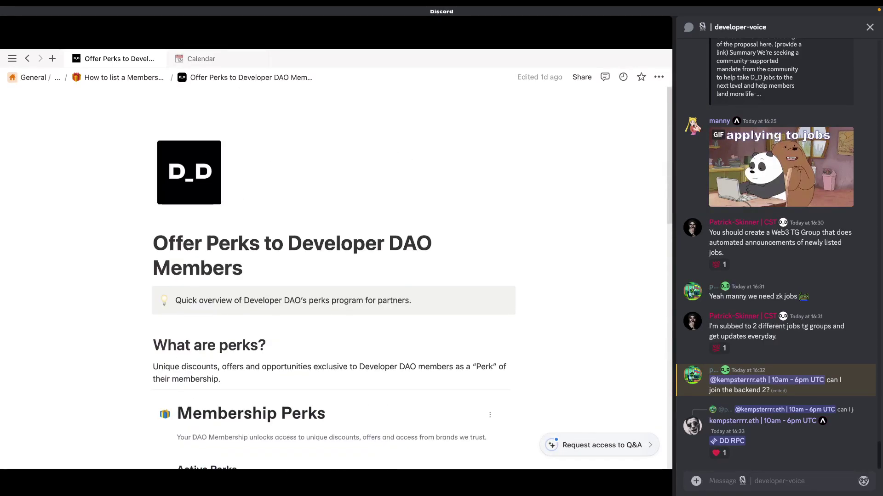
scroll(335, 276, down, 3)
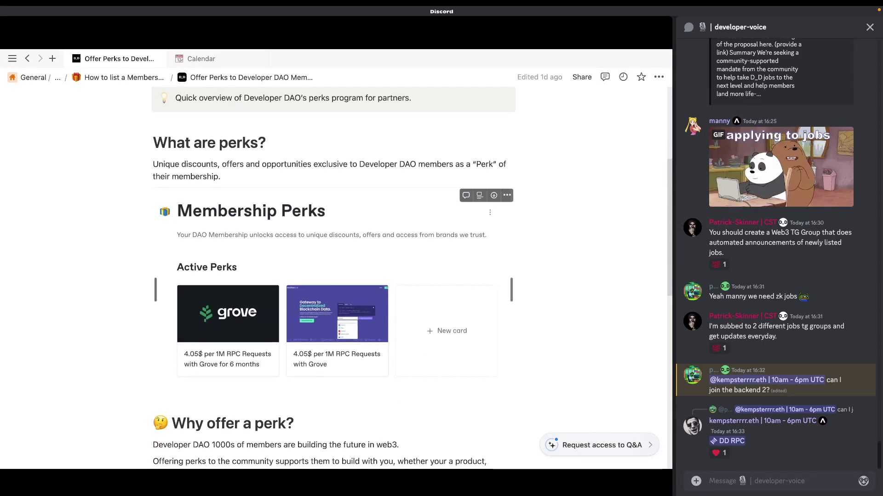
key(super+bracketleft)
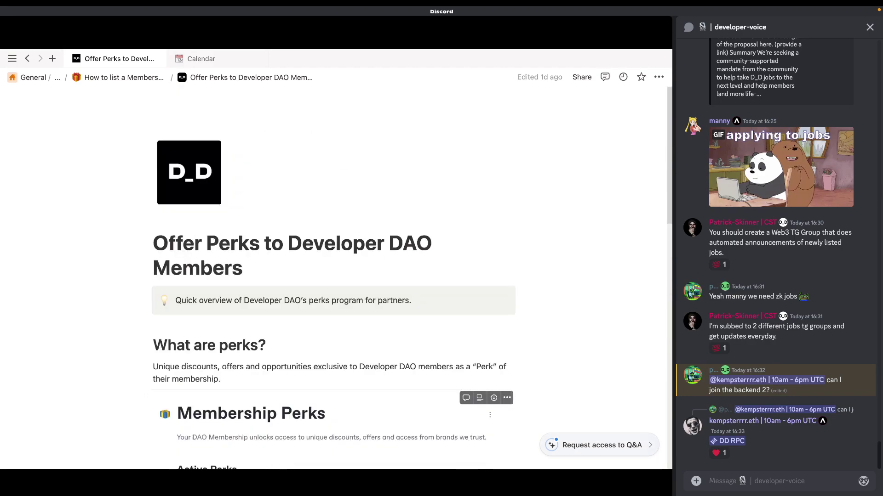
key(super+bracketleft)
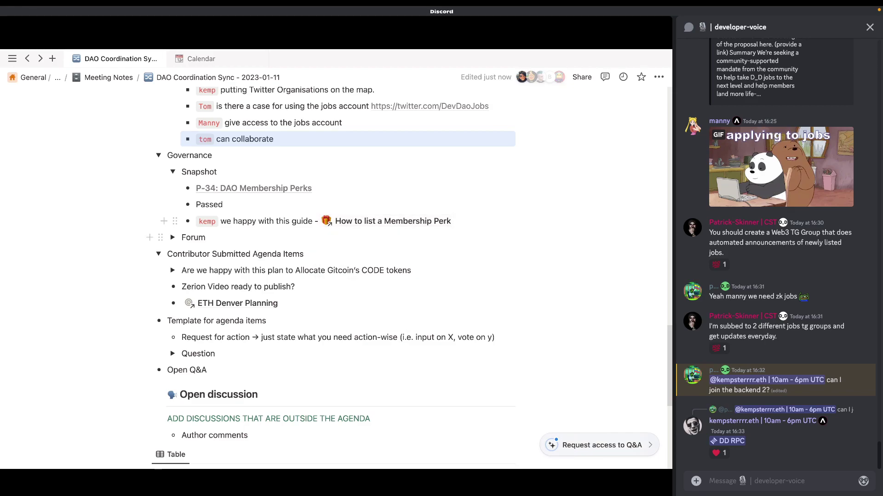
mouse_move(386, 221)
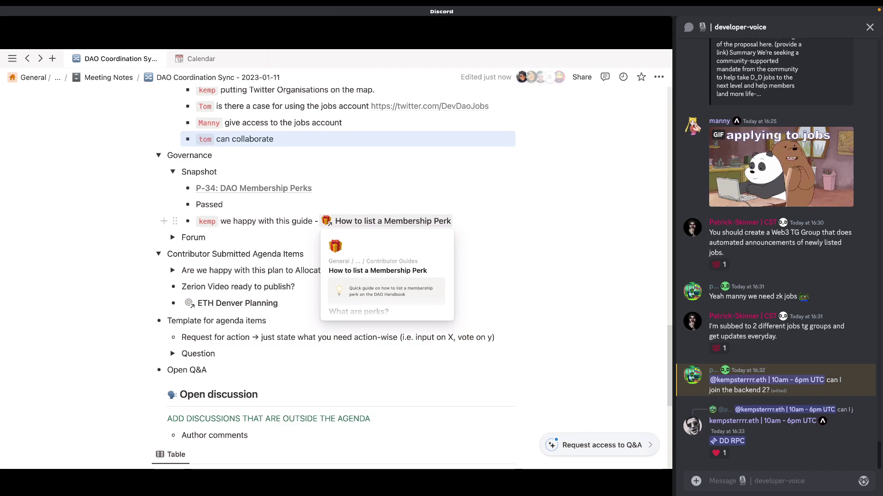
click(386, 222)
scroll(333, 325, down, 5)
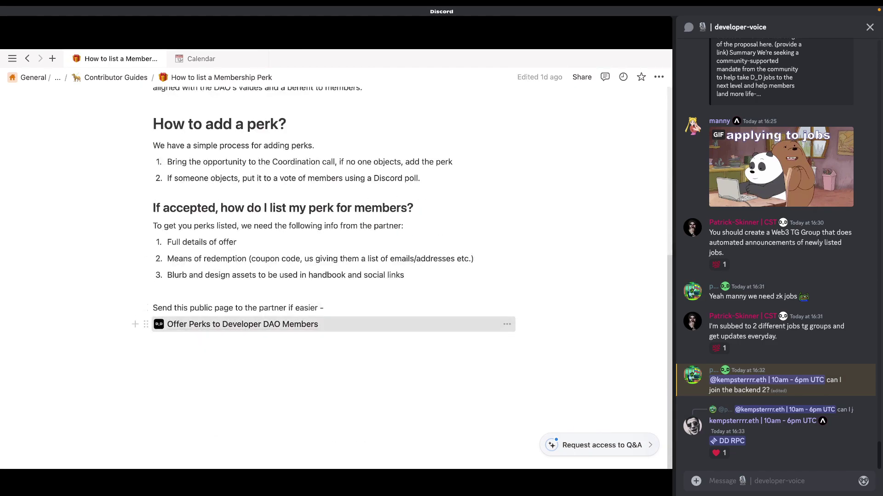
click(242, 324)
scroll(333, 276, down, 10)
key(super+bracketleft)
key(super+bracketleft)
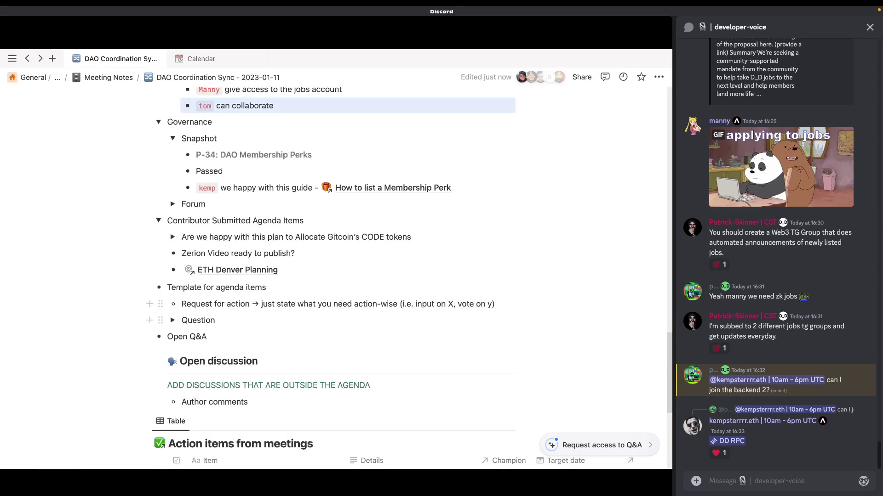
click(172, 138)
click(173, 155)
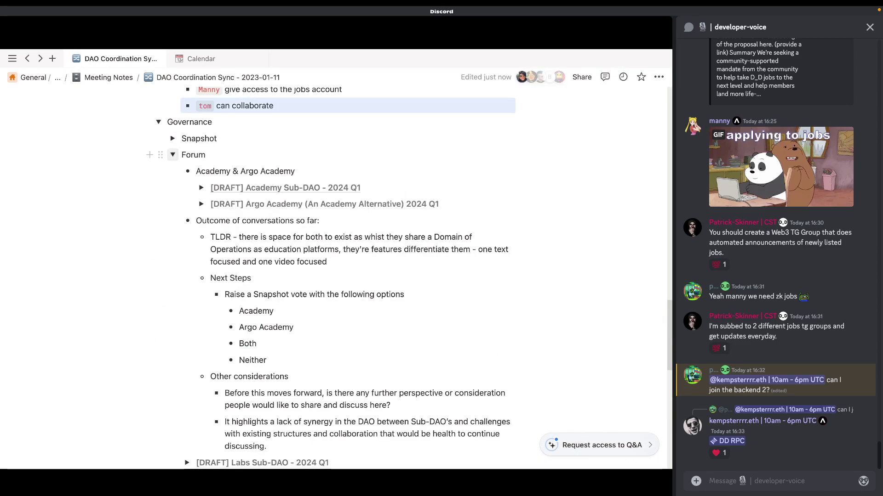
scroll(333, 276, down, 3)
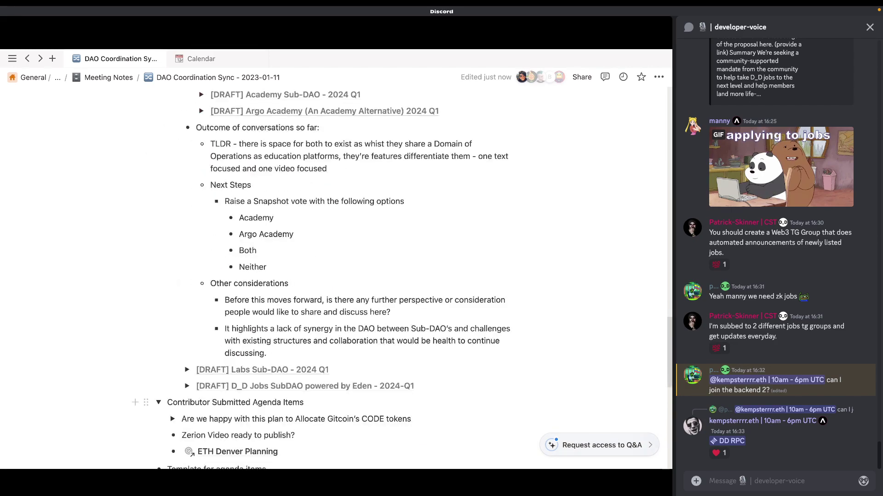
mouse_move(257, 387)
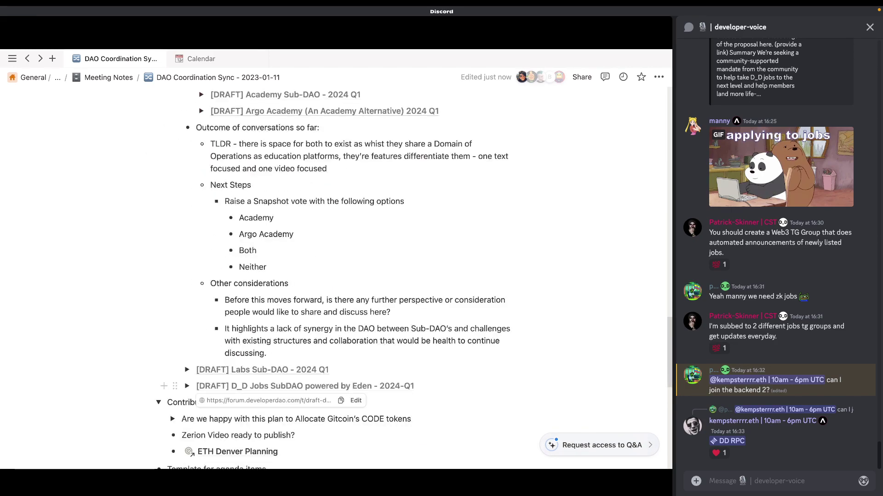
click(187, 370)
scroll(189, 363, down, 2)
drag(396, 309, 242, 309)
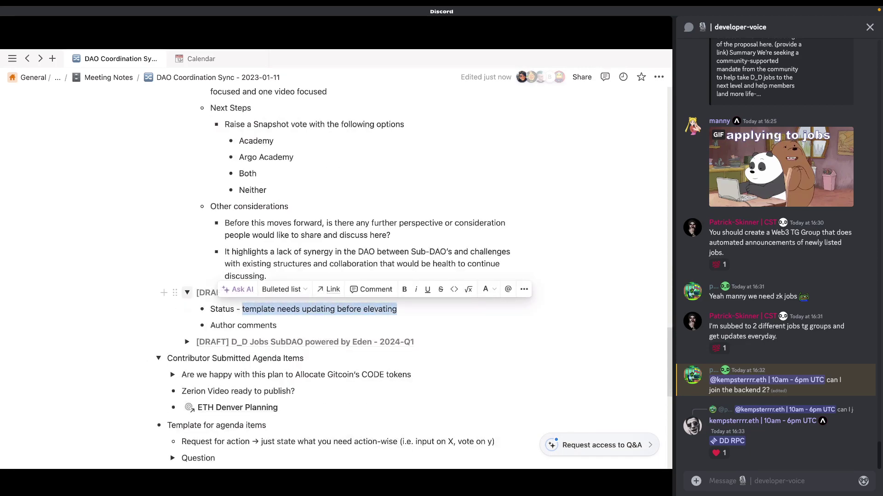
click(187, 293)
scroll(187, 293, up, 3)
scroll(335, 275, up, 3)
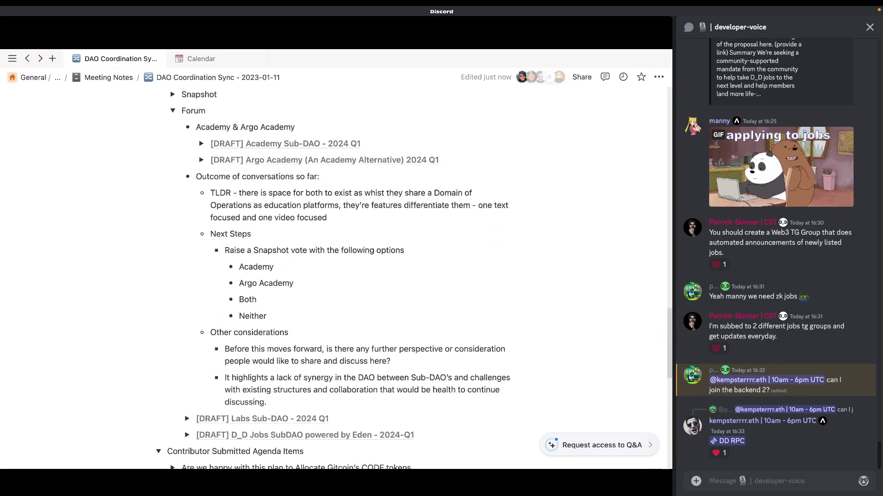
drag(295, 127, 201, 163)
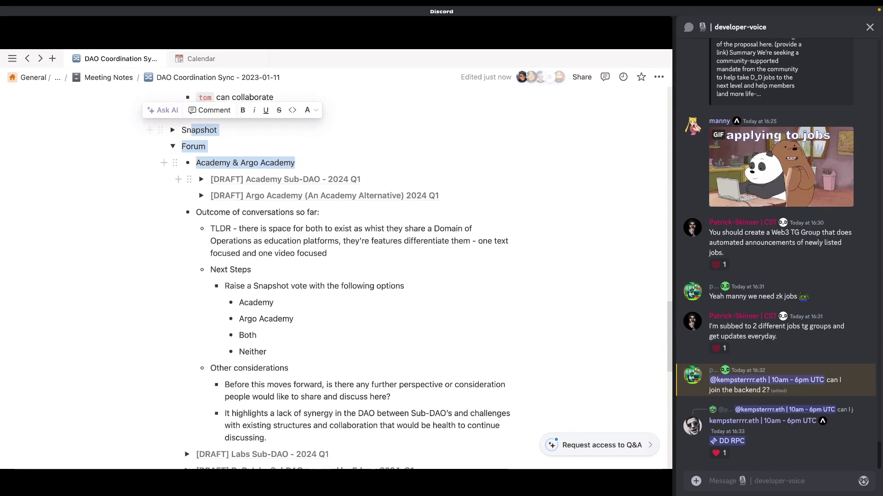
drag(295, 162, 196, 163)
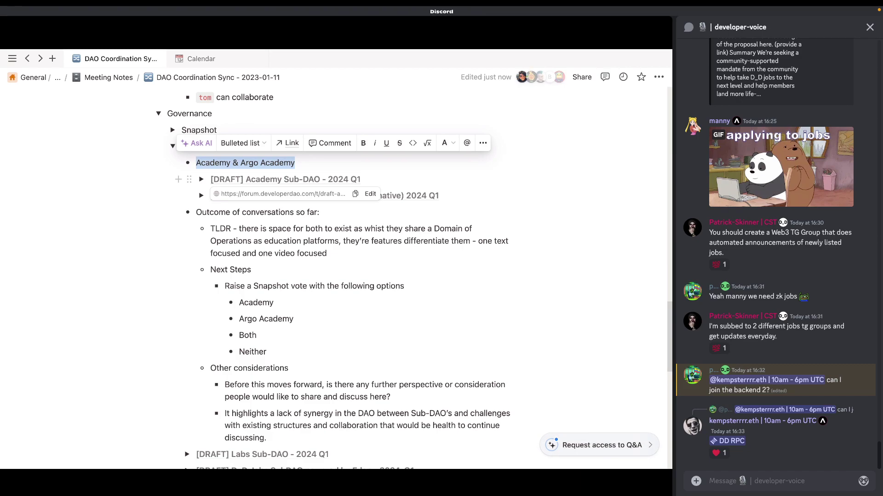
drag(327, 253, 239, 228)
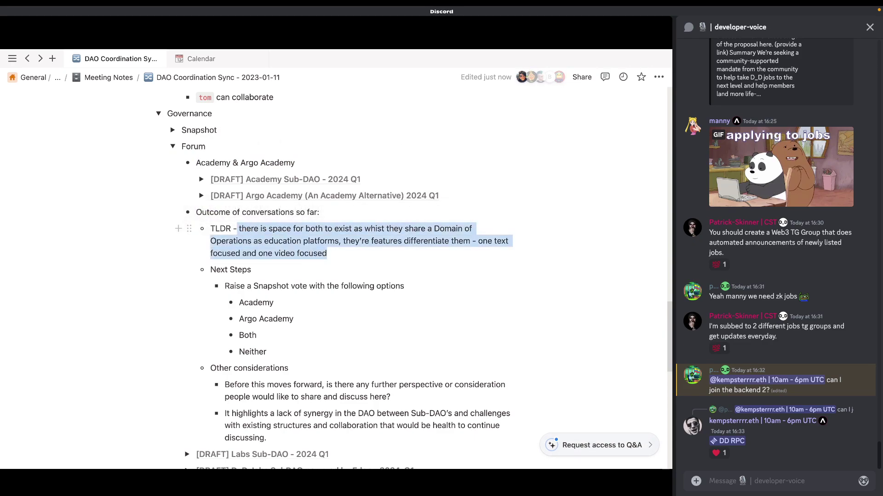
click(239, 228)
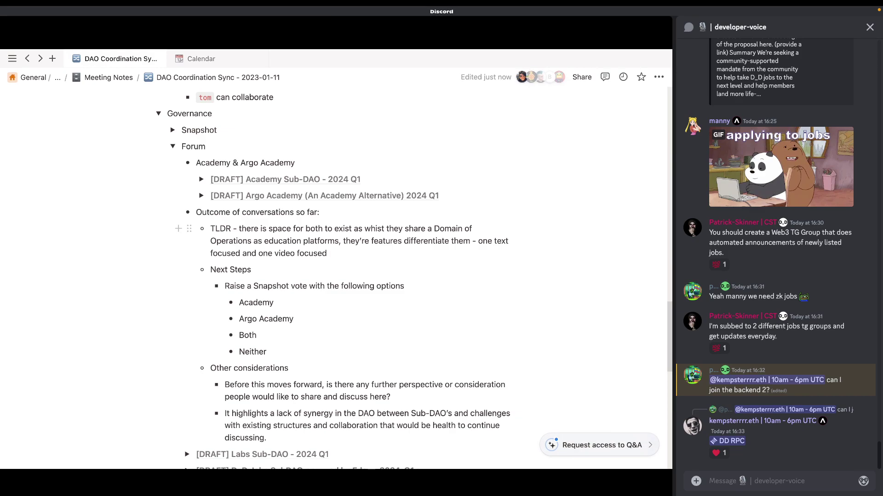
Step: Add a full stop after 'one video focused' in the TLDR line
text(.)
Step: Add a nested sub-bullet with a code-styled member tag: 'will be abstaining given gov rules'
scroll(321, 301, down, 3)
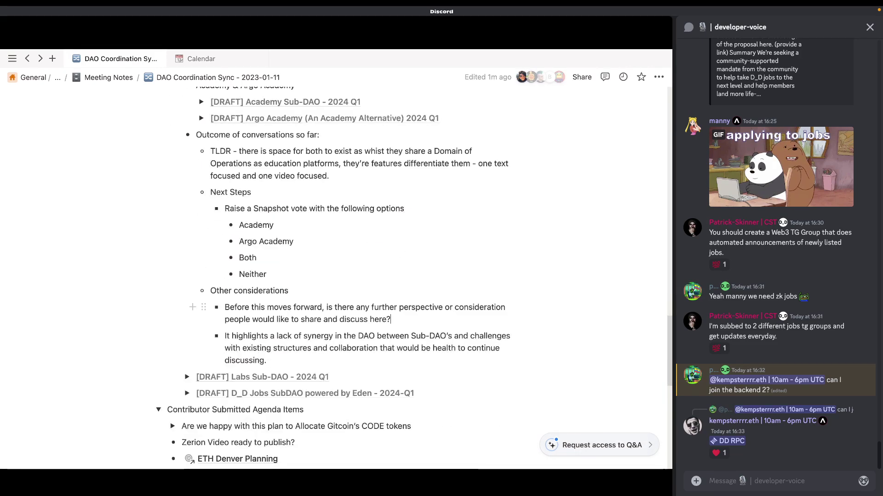
key(Return)
key(Tab)
text(`wolovin)
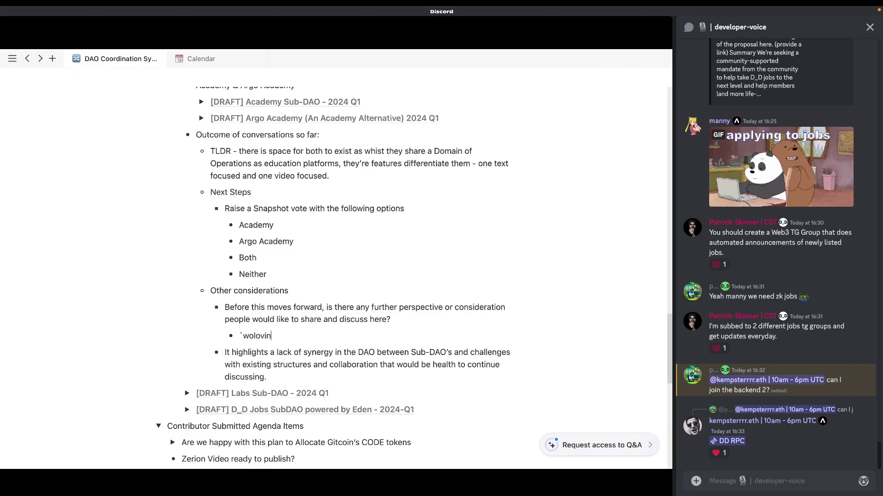
key(BackSpace)
text(m` - will be abs)
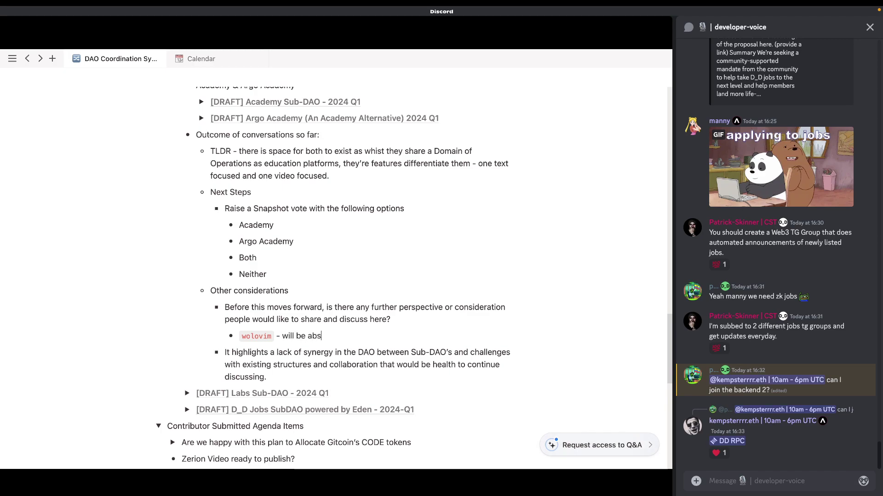
text(taining given gov)
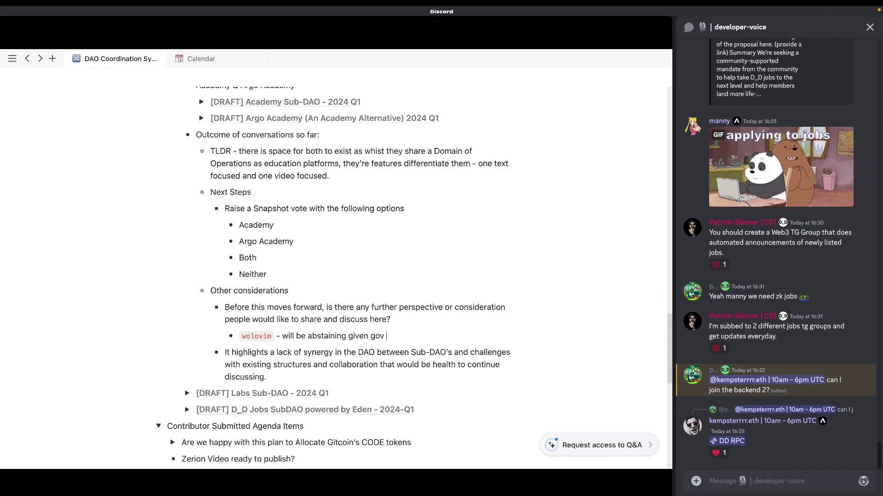
text( rules, would love to see a healthy CO)
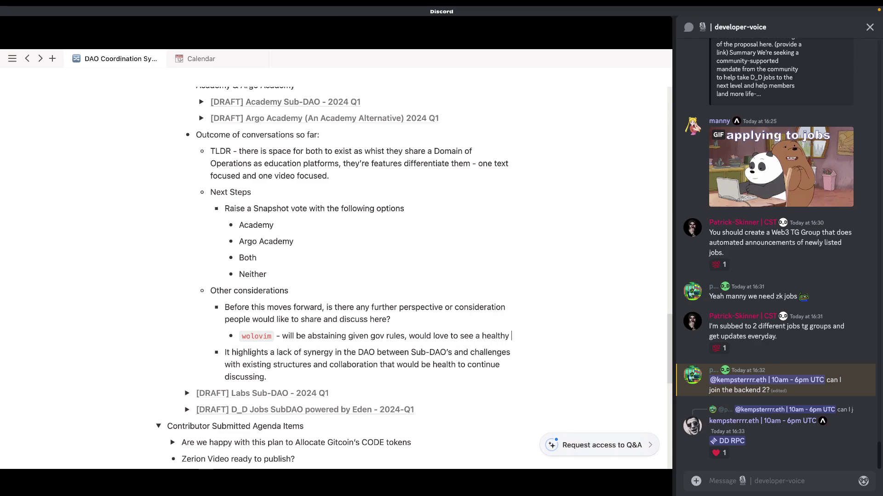
Step: Continue it: 'would love to see a healthy DAO where both projects are given the best chance at succeeding'
key(BackSpace)
key(BackSpace)
text(DEO)
key(BackSpace)
key(BackSpace)
text(AO whre)
key(BackSpace)
key(BackSpace)
key(BackSpace)
text(ere both pror)
key(BackSpace)
text(jects are )
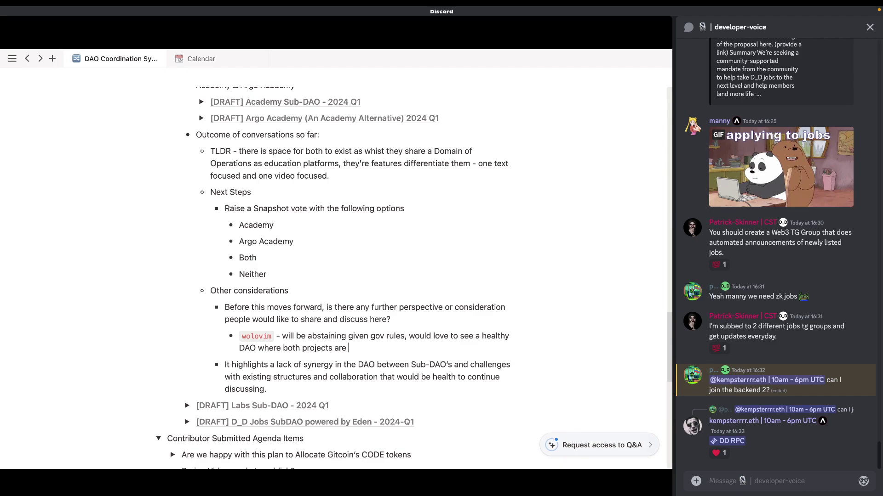
text(given the best chance at succeeding)
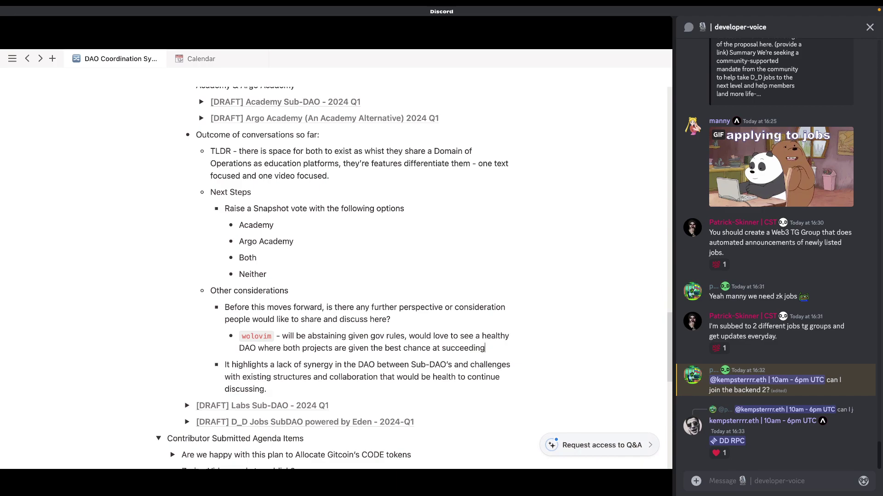
Step: Discard the duplicate member-tag sub-bullet and end the note with a full stop
key(Return)
key(super+a)
key(BackSpace)
key(BackSpace)
key(BackSpace)
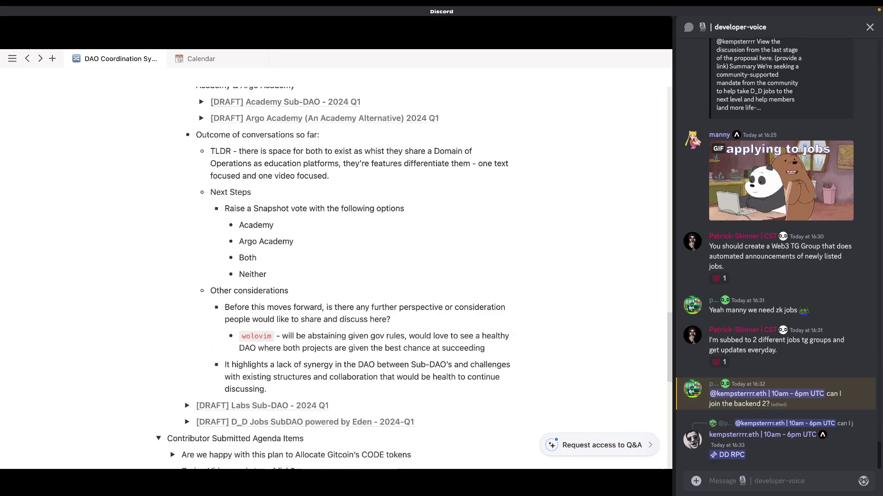
text(.)
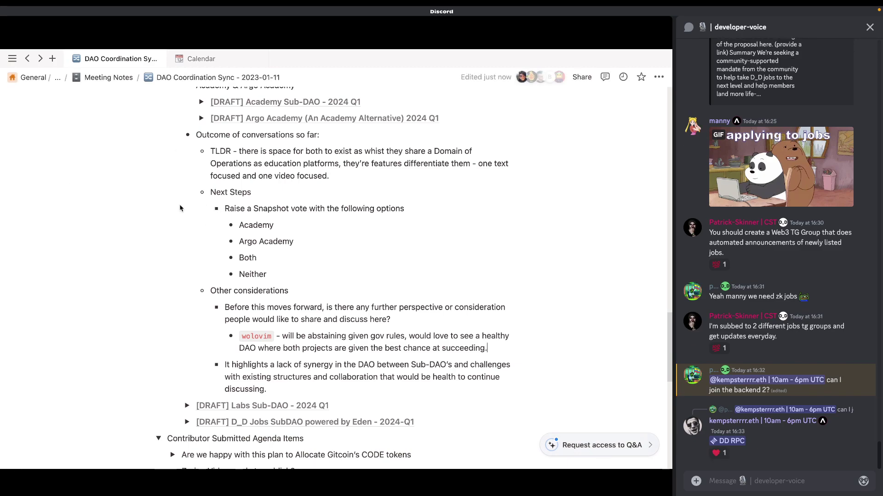
triple_click(734, 326)
click(735, 327)
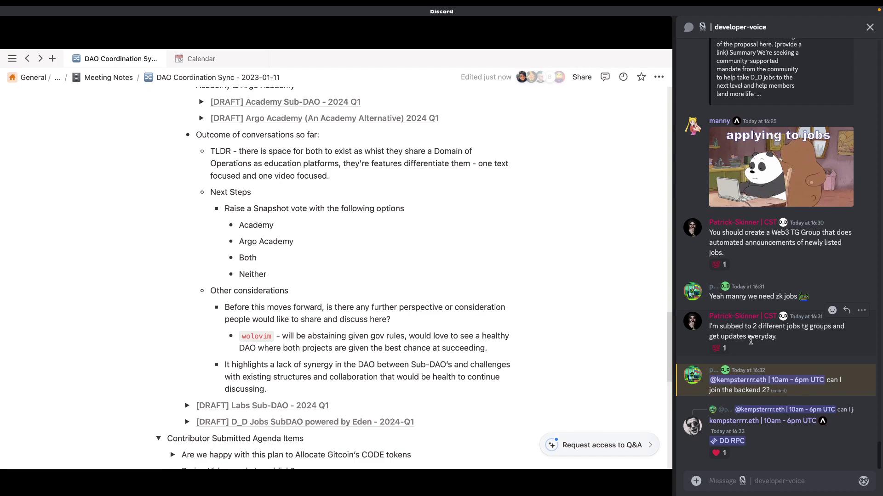
Step: React 💯 to the two-jobs-TG-groups message, raising its count to 2
click(724, 349)
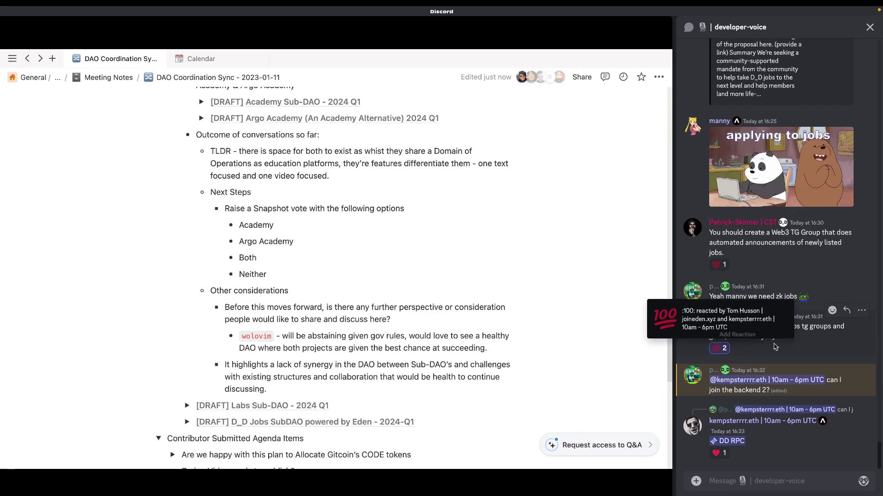
triple_click(725, 325)
click(725, 325)
triple_click(725, 325)
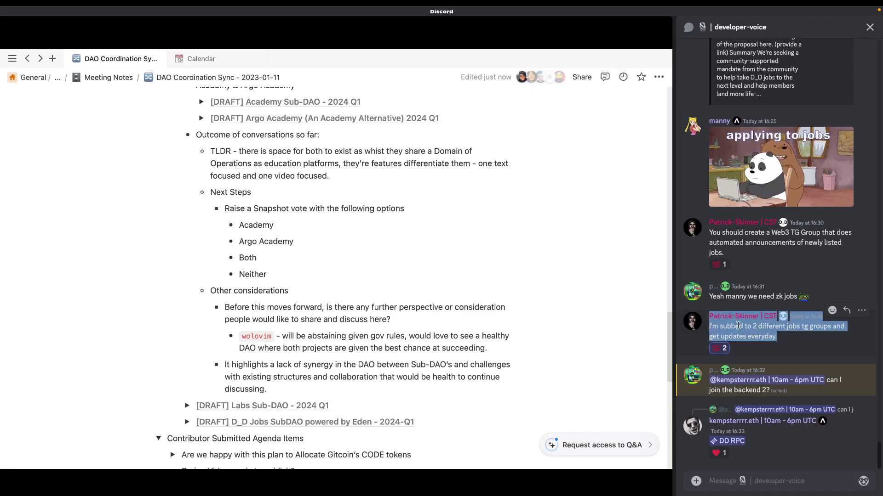
click(486, 348)
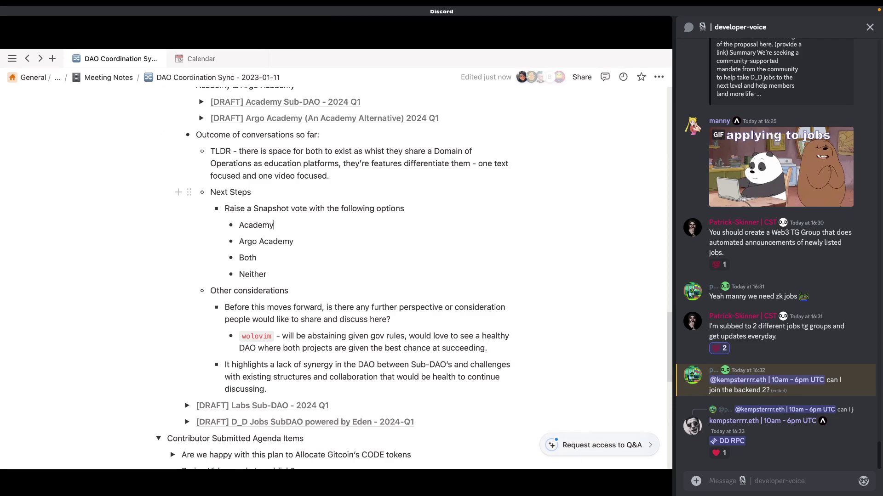
scroll(322, 275, up, 3)
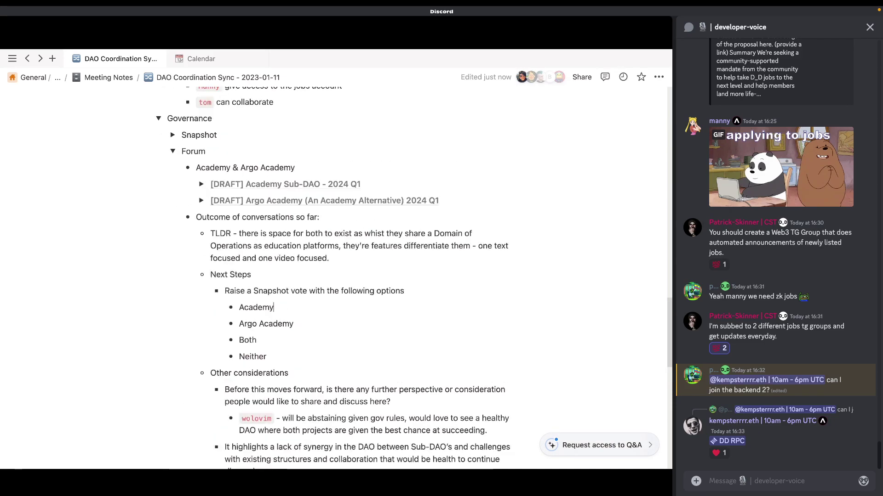
scroll(322, 276, down, 1)
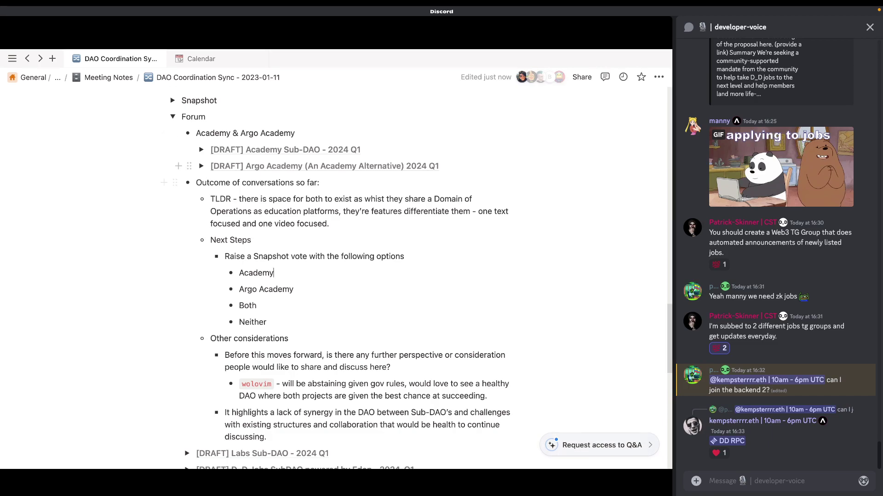
mouse_move(276, 166)
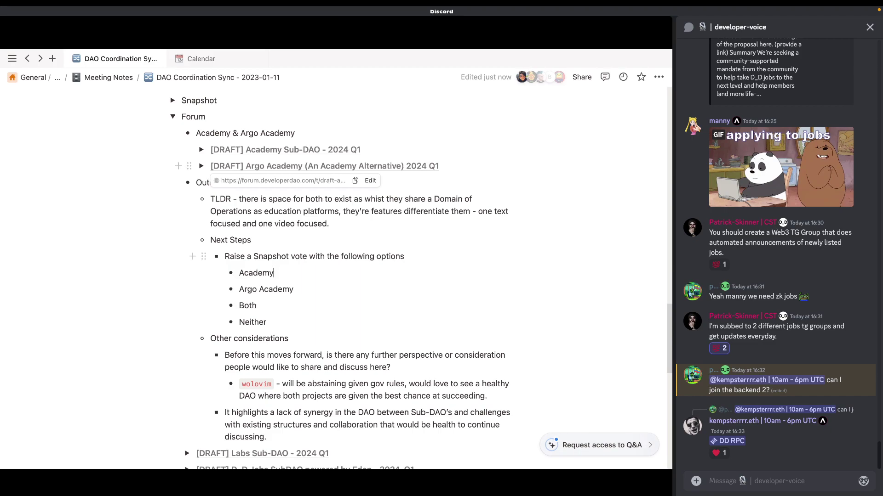
click(294, 289)
drag(189, 329, 221, 240)
click(216, 306)
drag(189, 329, 221, 240)
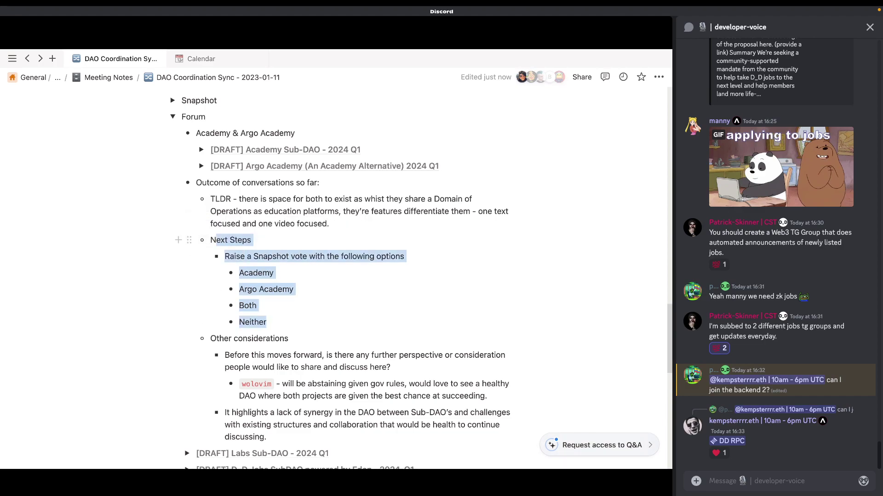
click(216, 273)
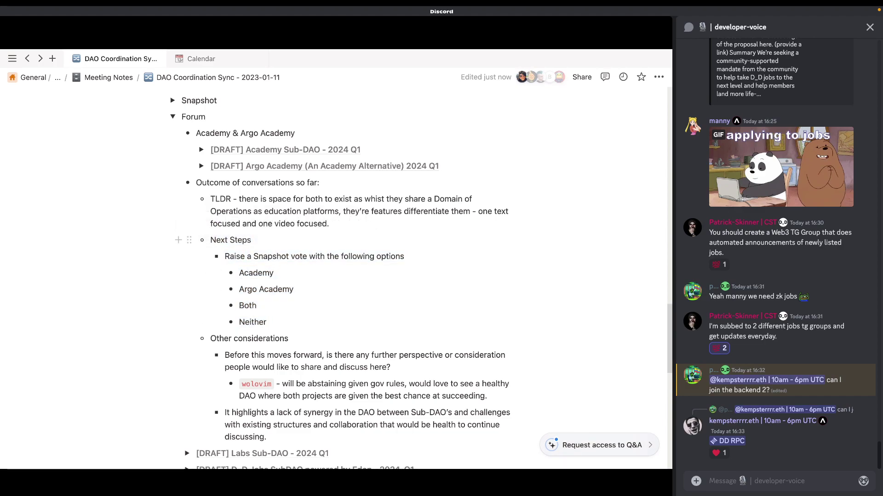
click(189, 240)
key(Escape)
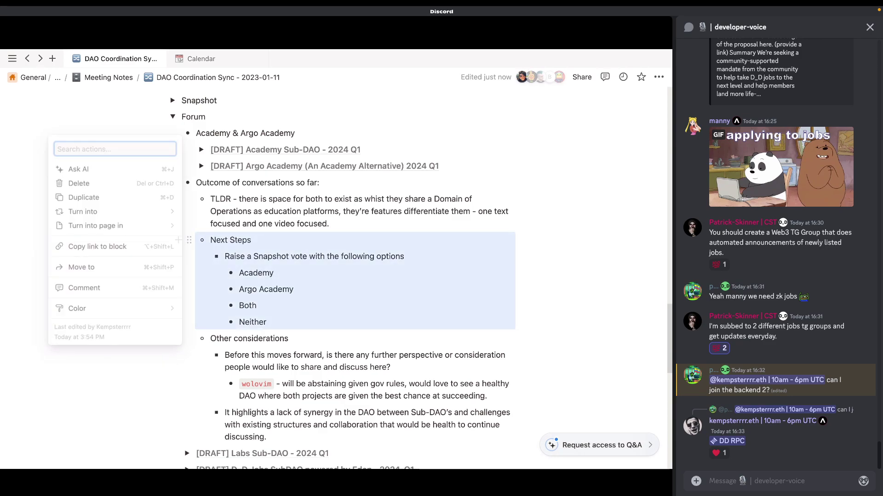
key(Escape)
drag(251, 240, 210, 198)
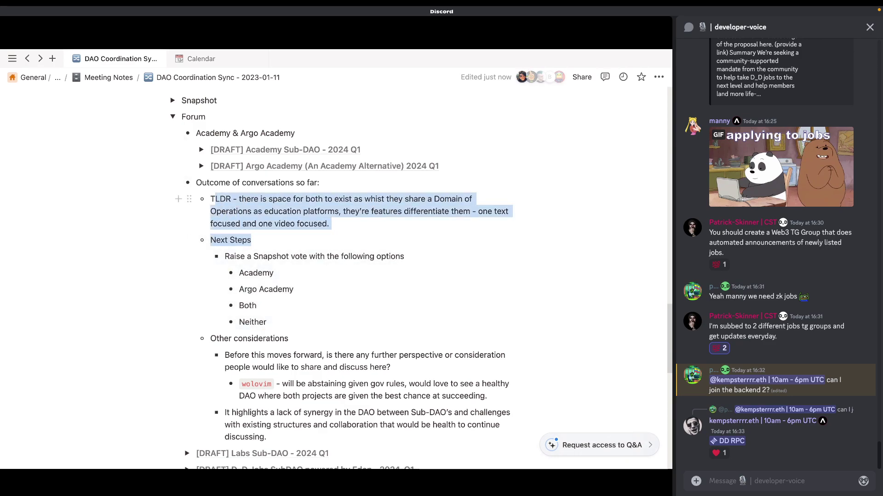
click(210, 198)
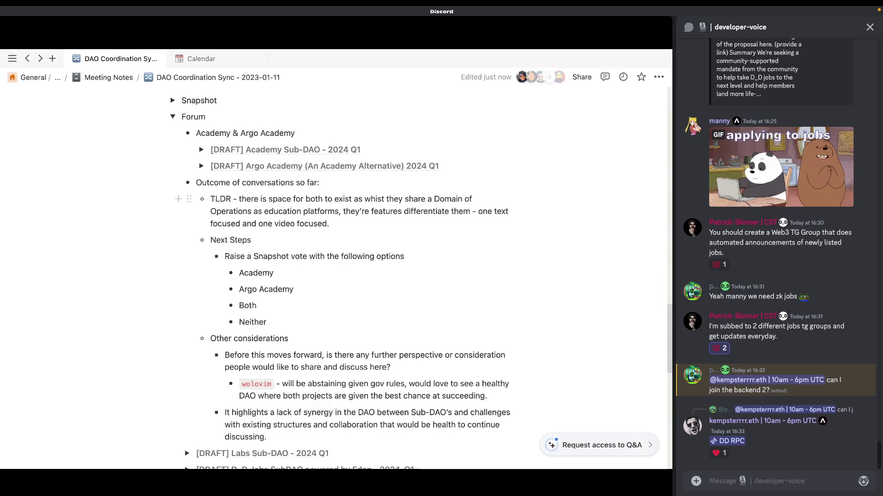
scroll(211, 198, down, 3)
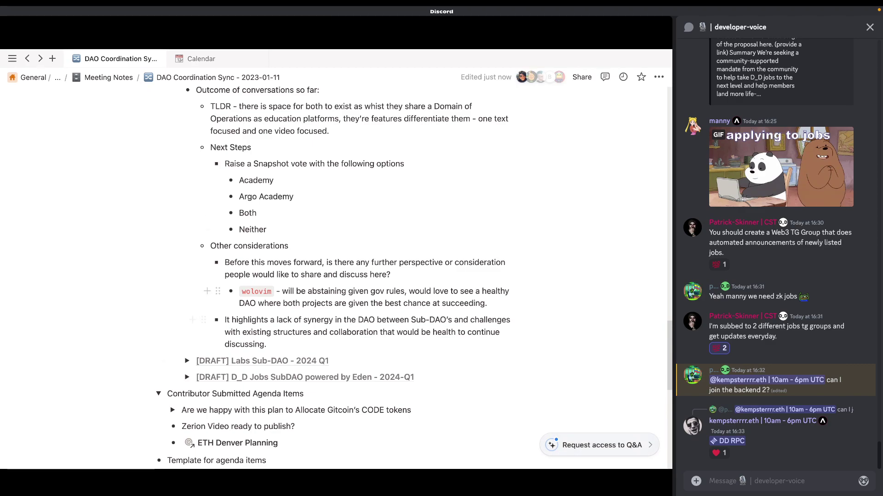
key(Return)
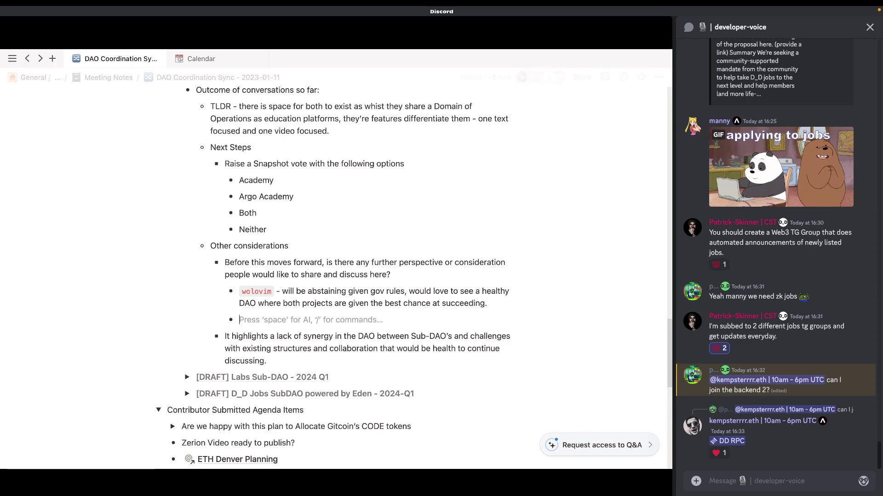
key(BackSpace)
key(Return)
key(BackSpace)
key(Return)
key(BackSpace)
key(Return)
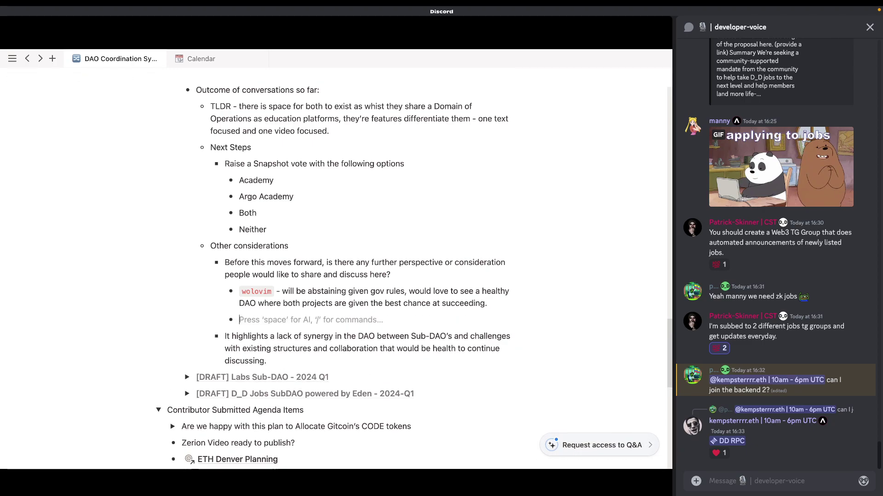
key(BackSpace)
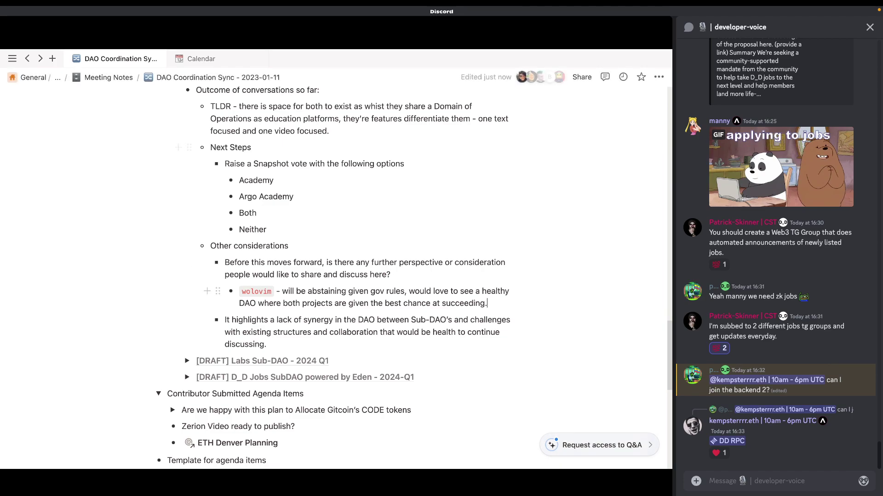
scroll(336, 276, up, 7)
scroll(336, 276, down, 6)
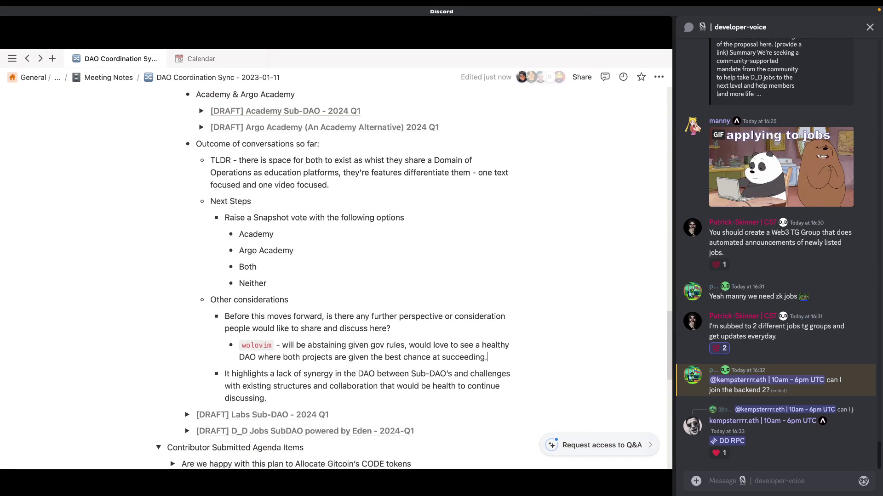
scroll(335, 276, down, 1)
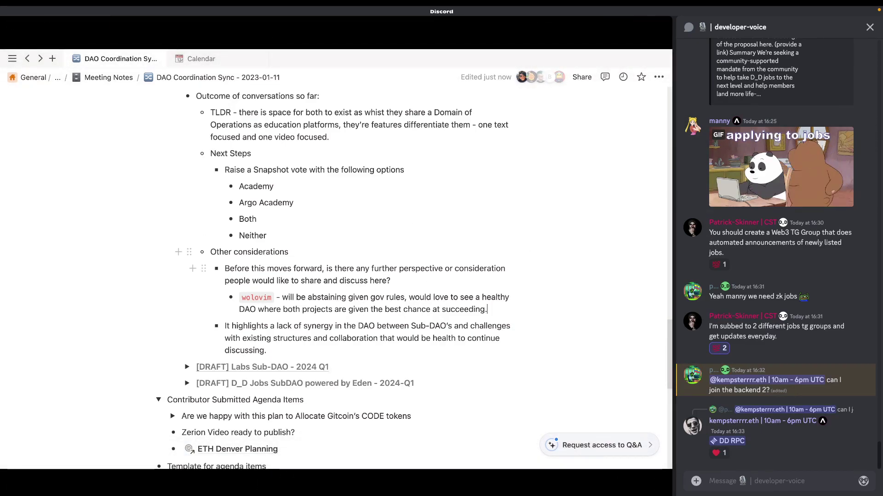
scroll(669, 197, down, 1)
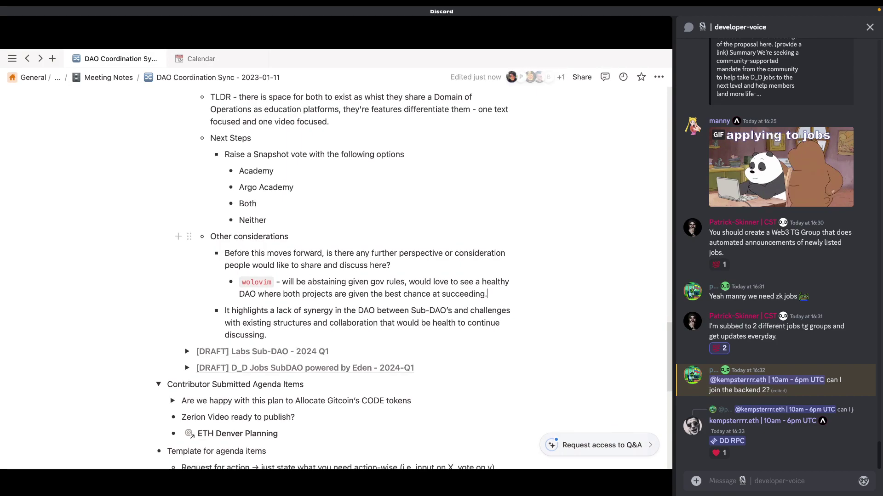
drag(265, 311, 224, 253)
click(355, 253)
drag(267, 335, 224, 253)
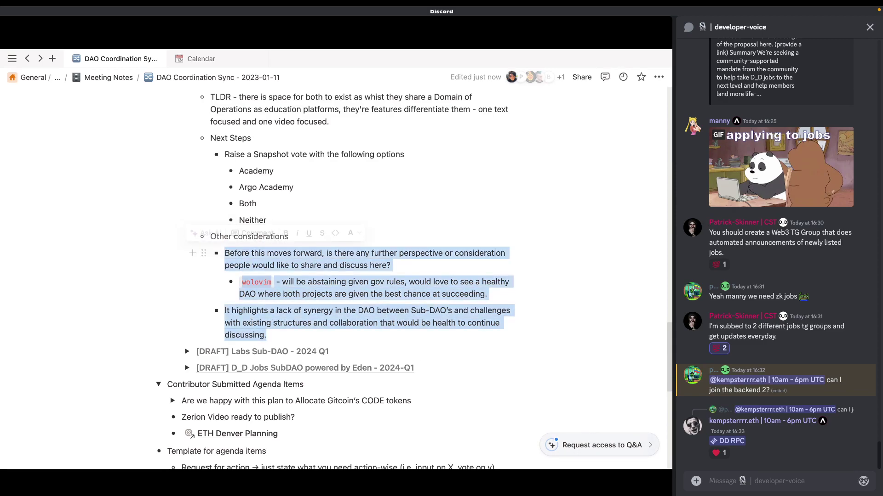
click(323, 266)
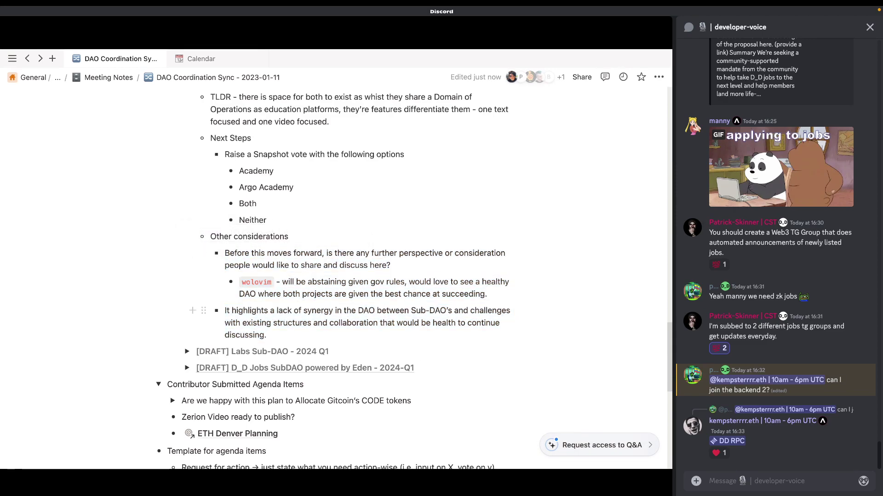
click(225, 311)
Step: Add an indented member-tagged note saying this coordination call has a sense of formality
key(Return)
key(Tab)
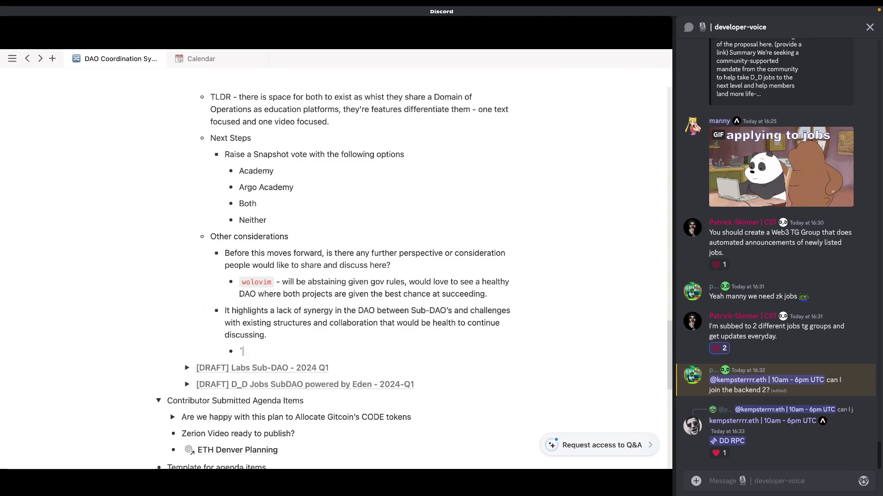
key(BackSpace)
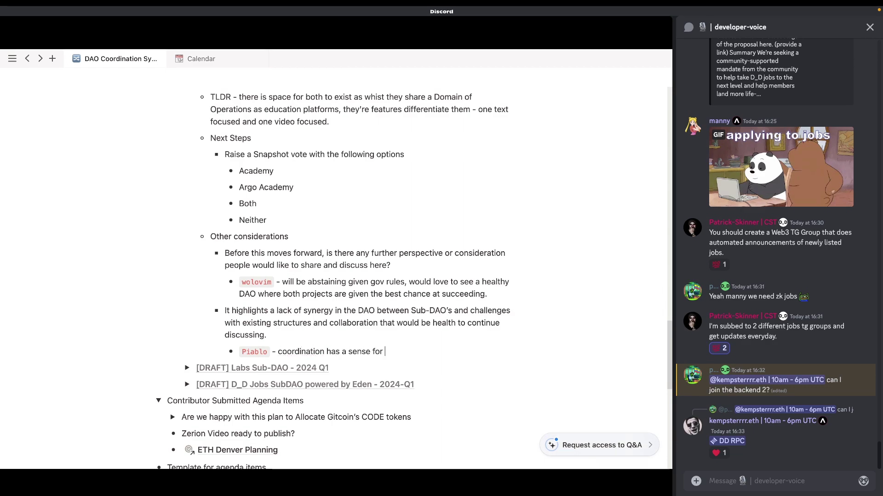
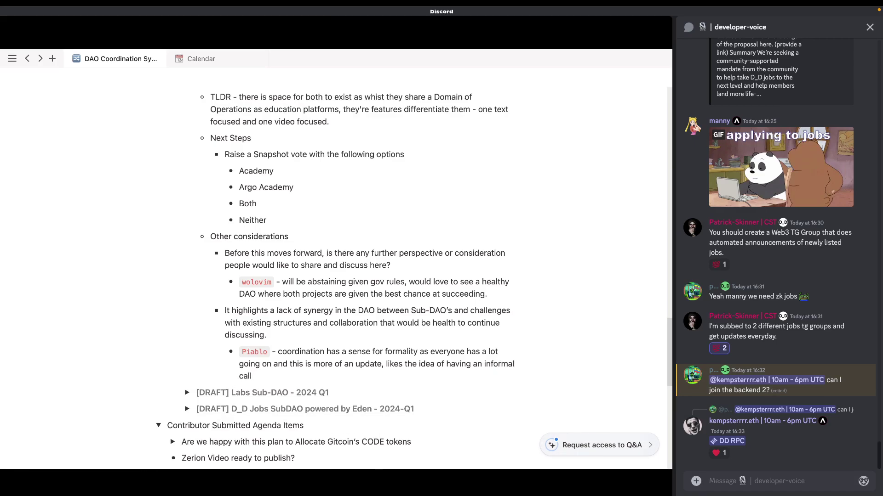
Step: Reword its ending to 'a more informal call about what folks are up to and doing in the DAO'
key(Left)
key(Left)
key(Left)
key(Left)
key(Left)
key(Left)
key(Left)
key(Left)
key(Left)
key(Left)
key(Left)
key(BackSpace)
text(more)
key(BackSpace)
key(BackSpace)
key(BackSpace)
key(BackSpace)
text(more informal call about w)
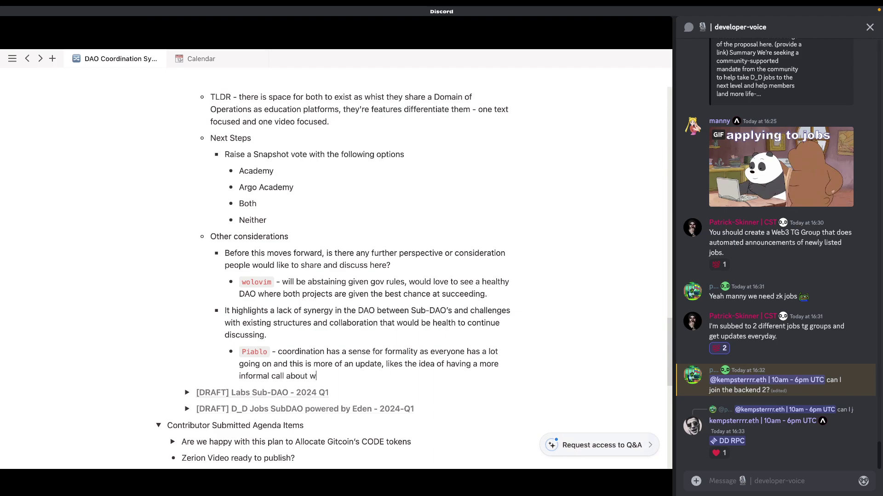
text(hat is going on)
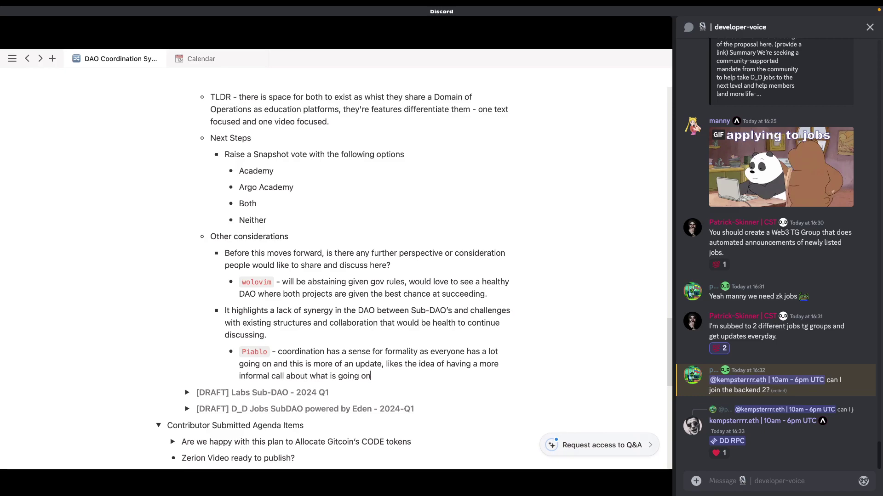
key(alt+shift+Left)
key(alt+shift+Left)
key(BackSpace)
key(BackSpace)
key(BackSpace)
key(BackSpace)
key(BackSpace)
key(BackSpace)
key(BackSpace)
key(BackSpace)
text(folks are up to and doing )
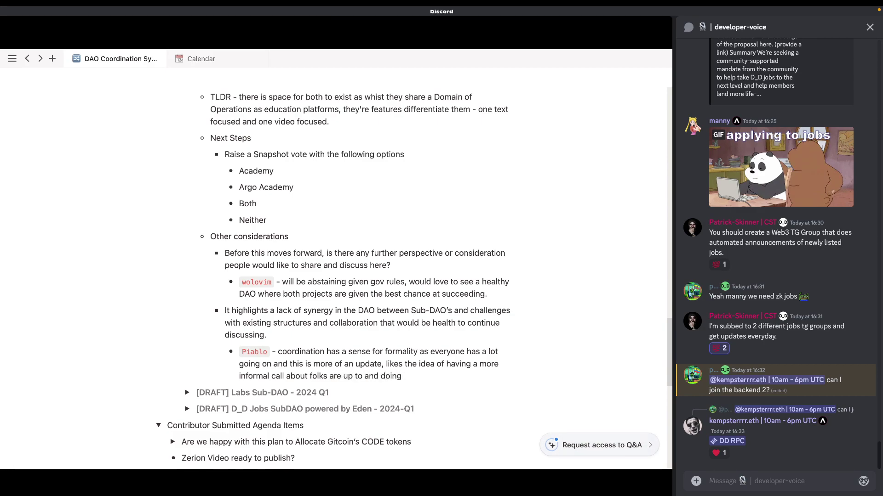
text(in the DAO)
key(Return)
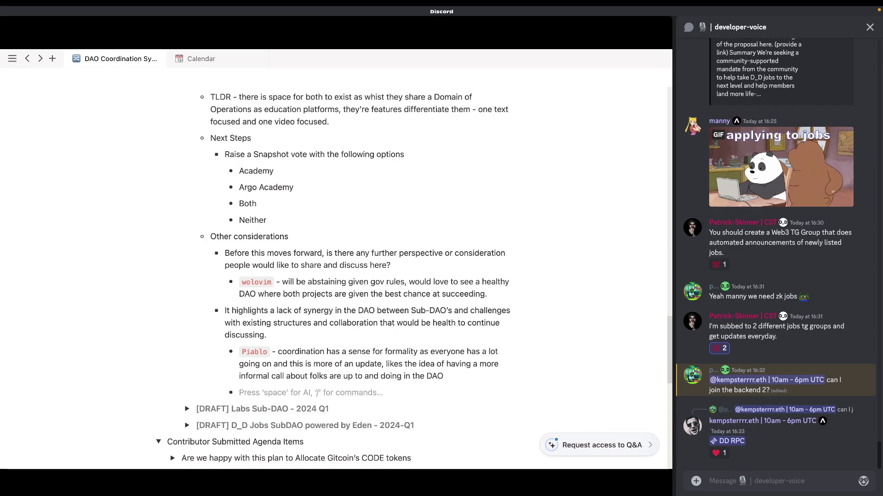
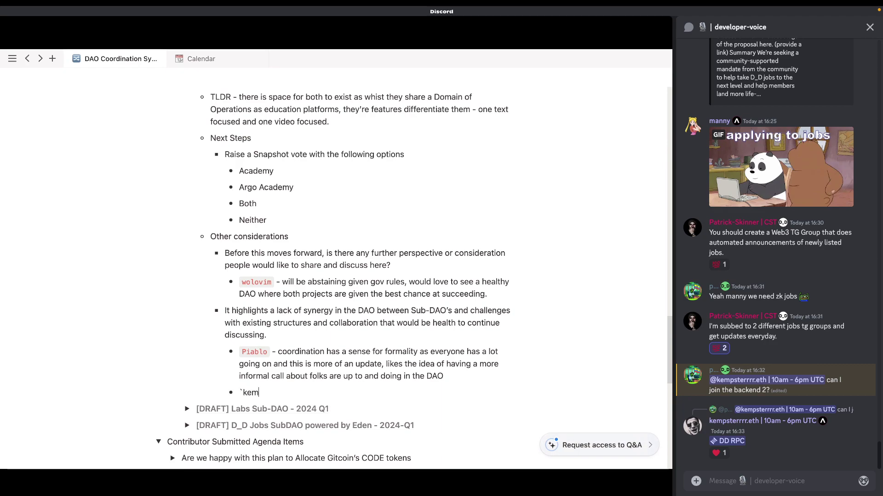
Step: Begin the next sub-bullet with the member tag `kemp` as red inline code followed by a dash
text(-)
text(https://forum.pokt.network/t/pocket-dao-os/4448)
key(Return)
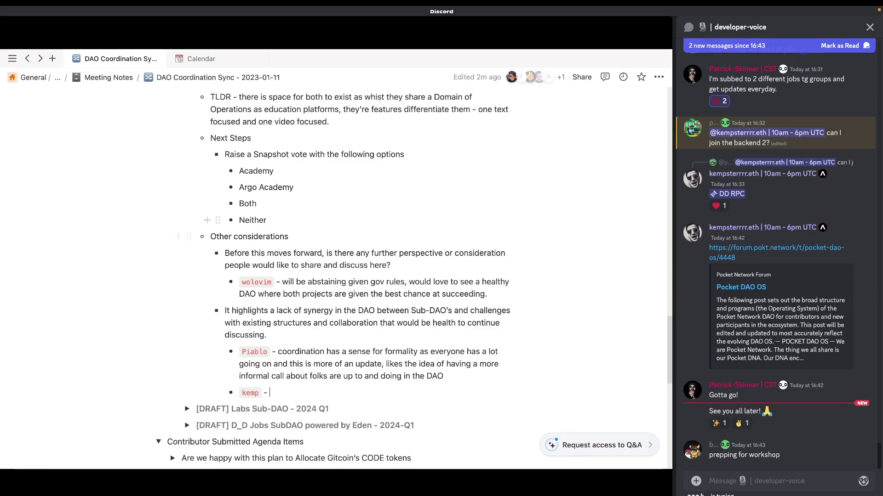
Step: Mark the new Discord messages read and add ✌ and ✨ reactions to the farewell messages
click(267, 220)
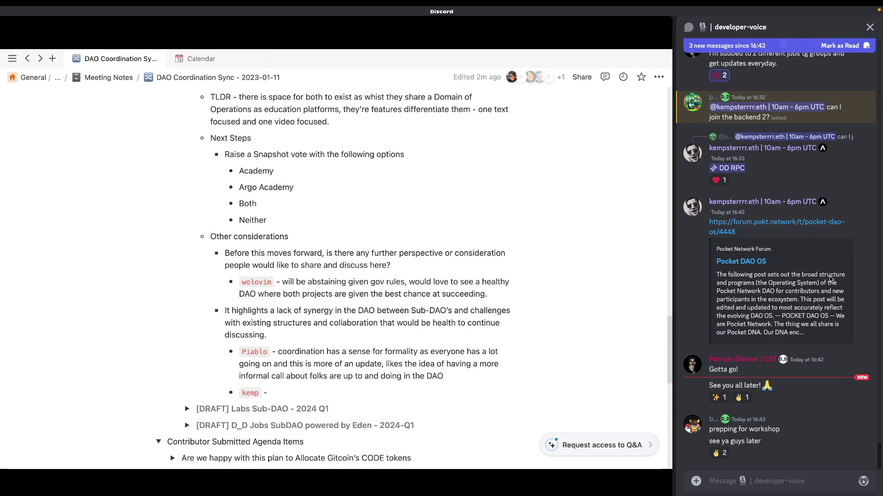
click(728, 475)
click(720, 453)
click(719, 398)
click(742, 397)
Step: Start a new bullet below the kemp bullet, tagged `Wolovim` as inline code
drag(709, 368, 791, 459)
click(791, 458)
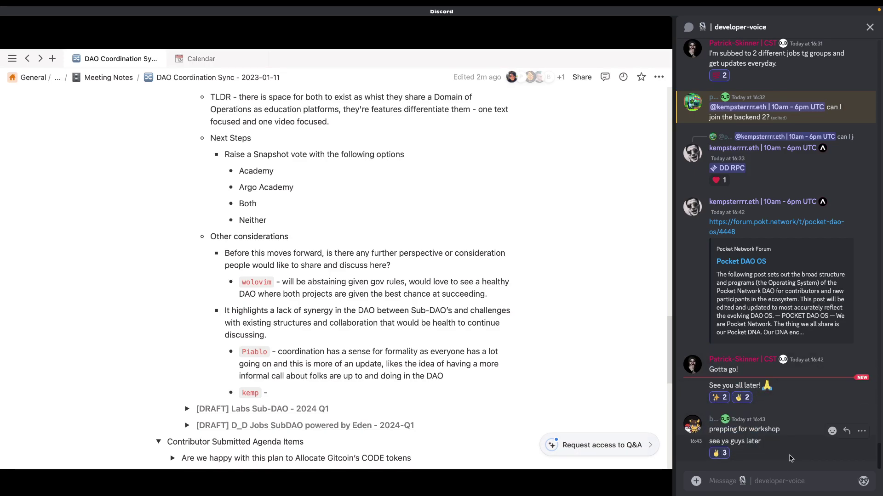
click(270, 392)
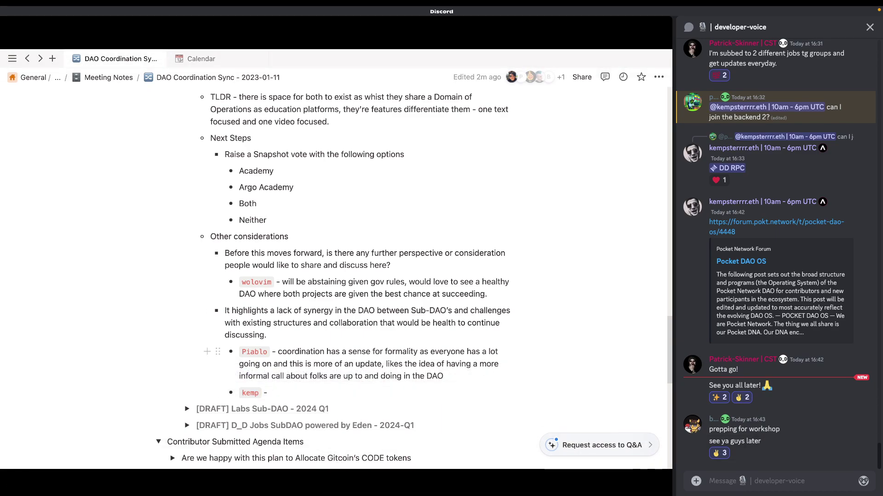
key(Return)
text(`)
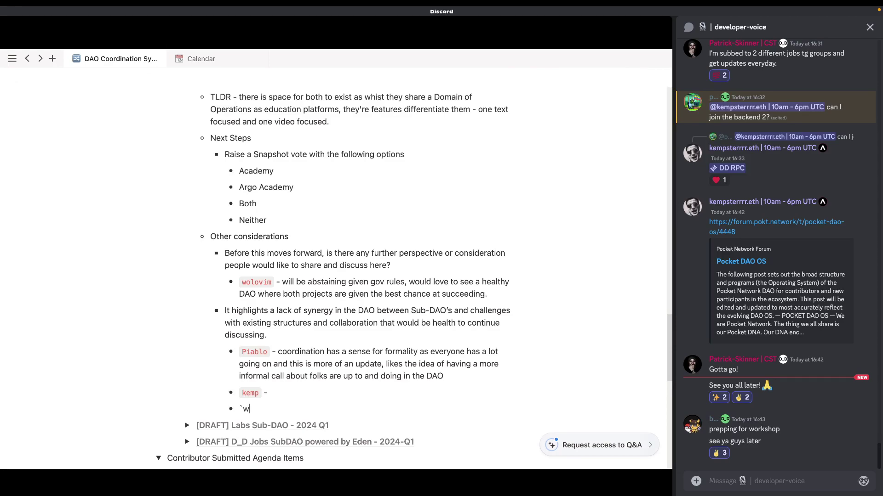
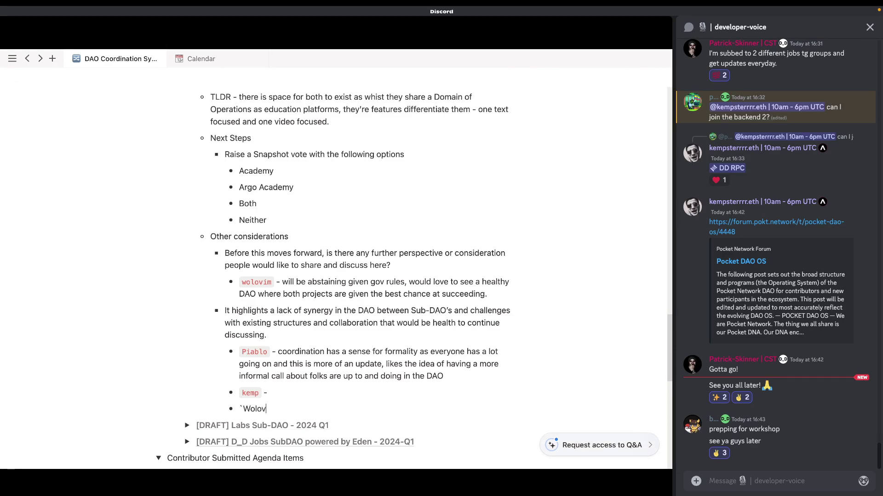
Step: Write that a big shared goal like web3con has real value but is a big lift
key(BackSpace)
key(BackSpace)
key(BackSpace)
key(BackSpace)
key(BackSpace)
key(BackSpace)
key(BackSpace)
text(a )
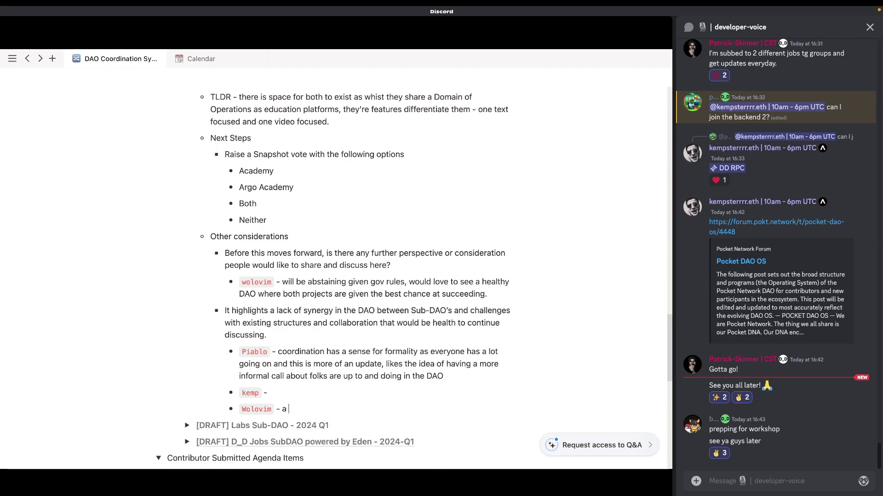
text(big shared gao)
text(l)
key(BackSpace)
key(BackSpace)
key(BackSpace)
key(BackSpace)
text(oal )
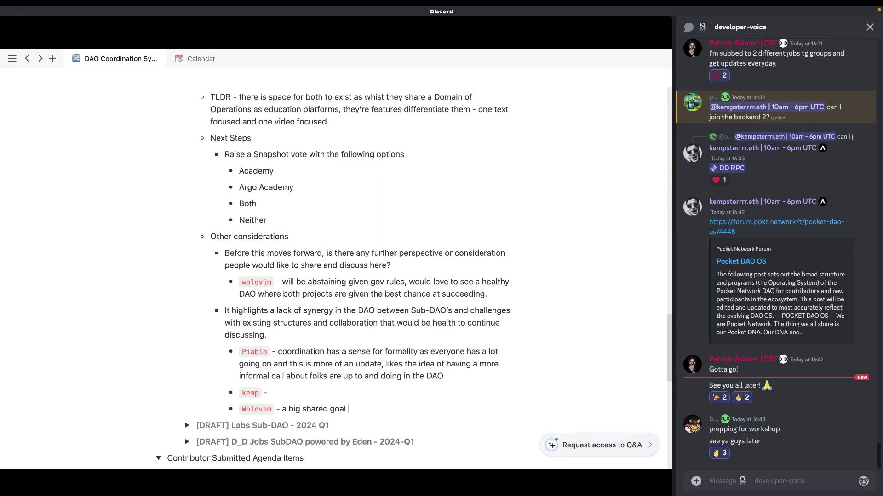
text(like web3con that brings the DAO to)
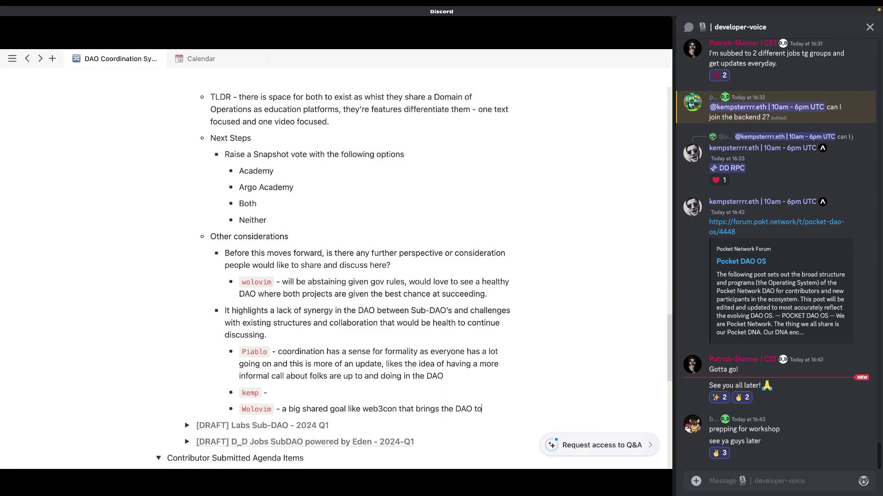
text(gether)
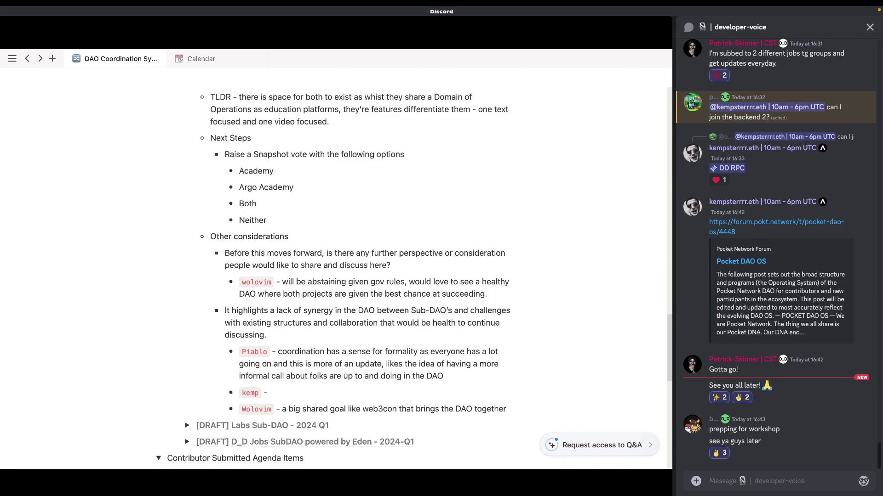
text( has real value but it)
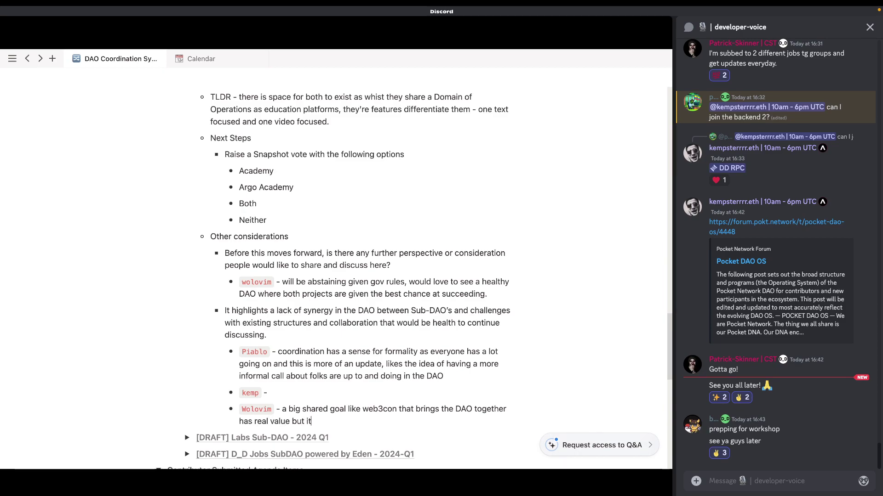
text('s a big lift.)
Step: Append 'One other thing that comes to mind is the' and link the Member Survey page
key(BackSpace)
key(BackSpace)
text(. One other things tha)
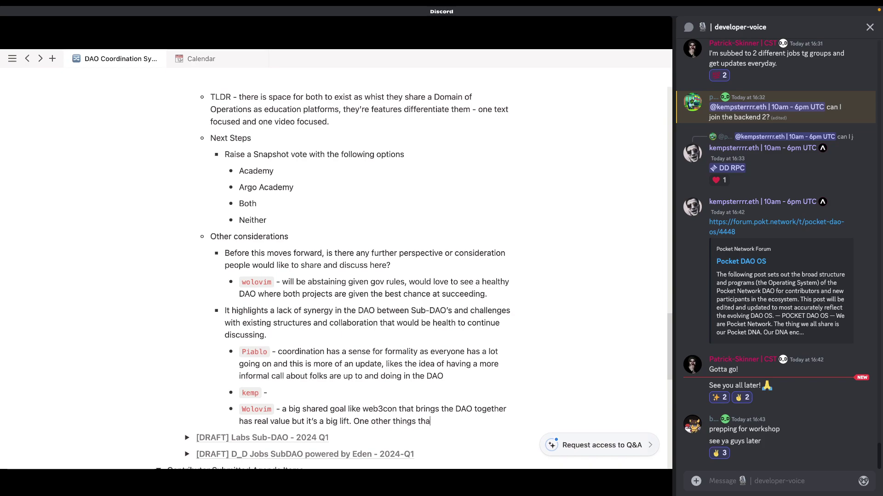
text(t come to mind)
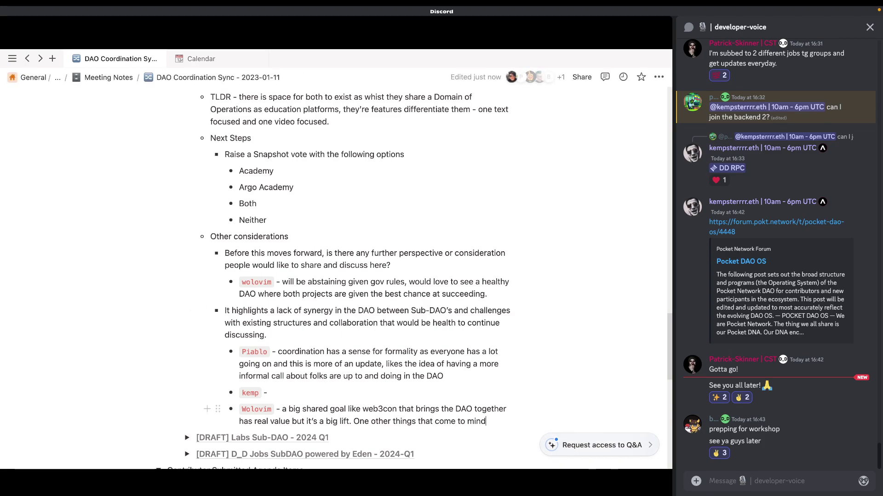
text( is the )
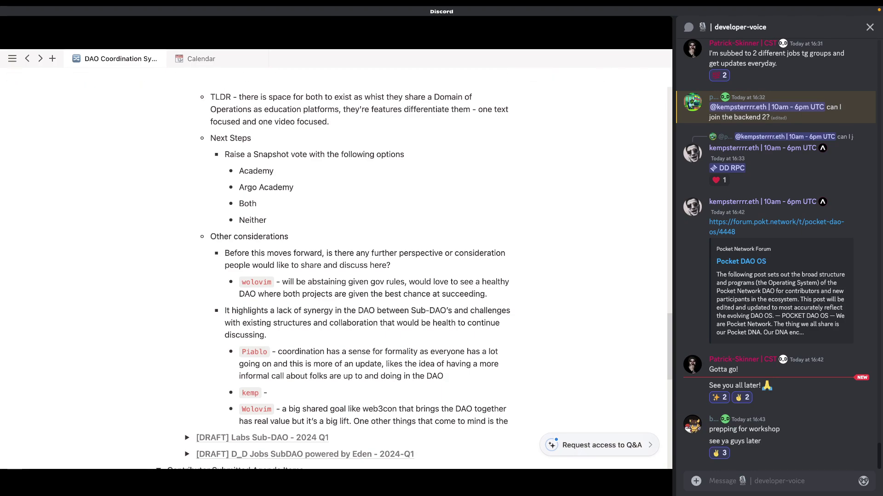
text(@sur)
text(vey)
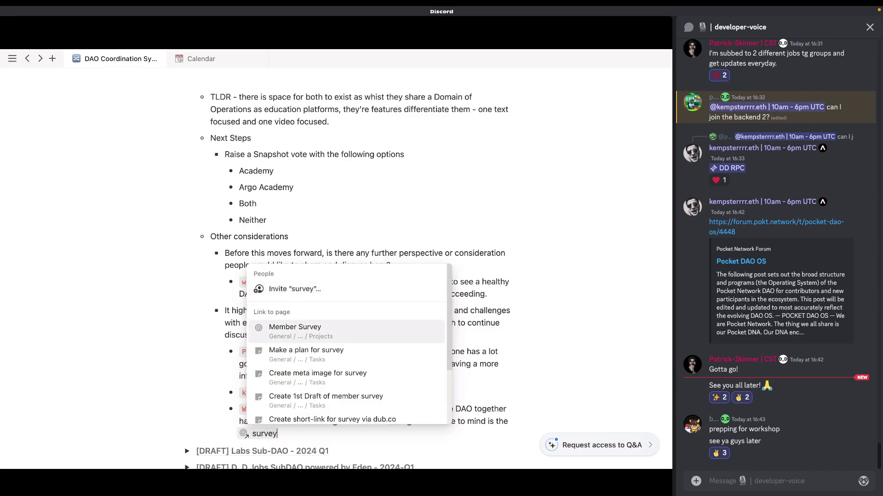
key(Return)
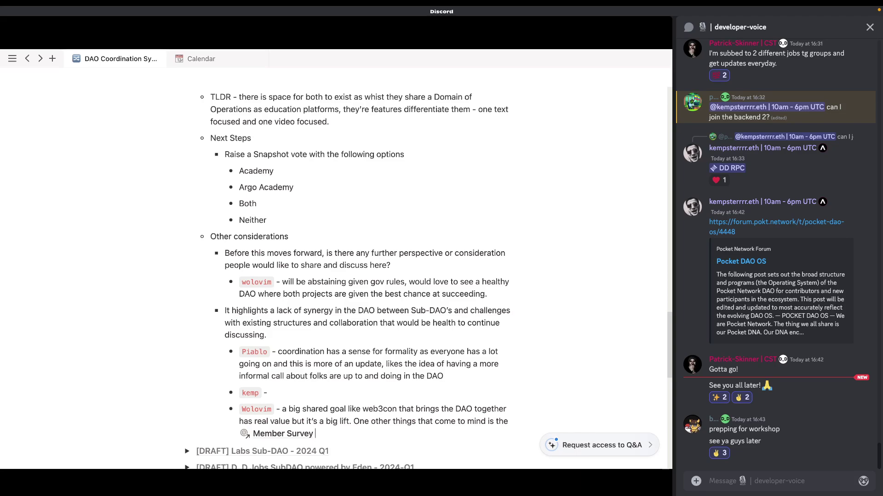
scroll(336, 267, down, 3)
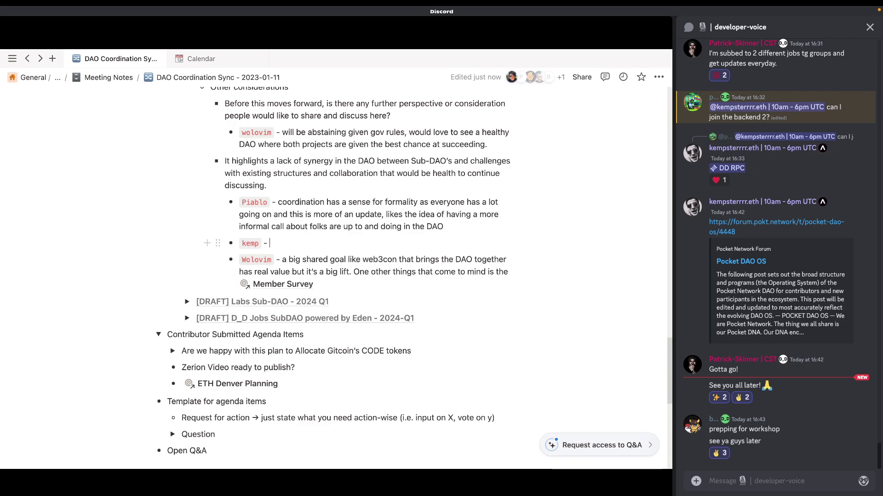
Step: Add a new `Wolovim` bullet about the ambiguity and uncertainty of pivoting out of Labs
key(Down)
key(Down)
key(Down)
key(End)
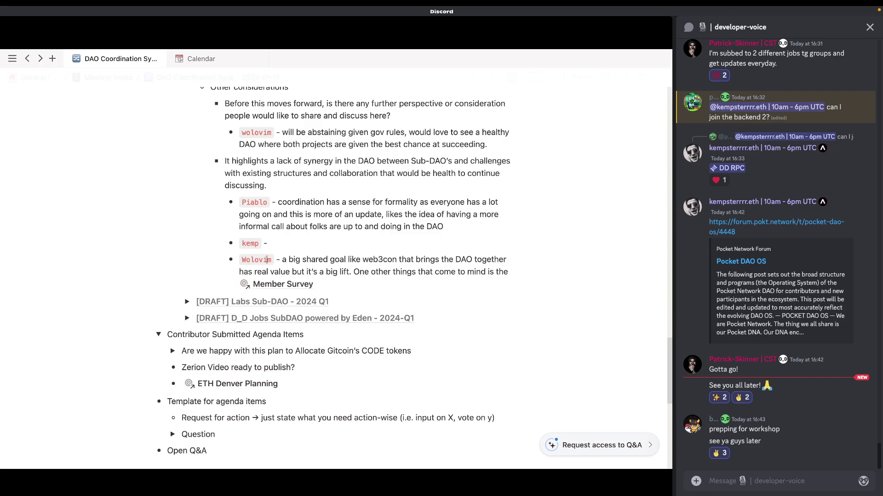
key(Return)
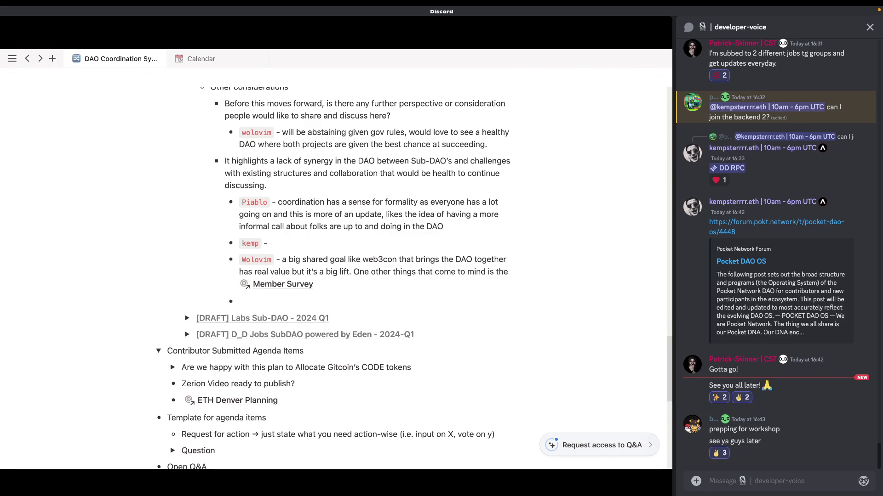
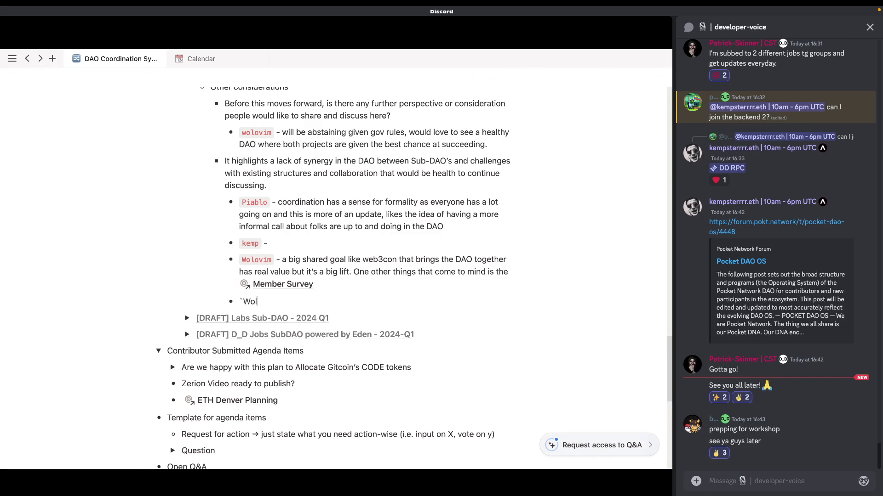
text(some of the )
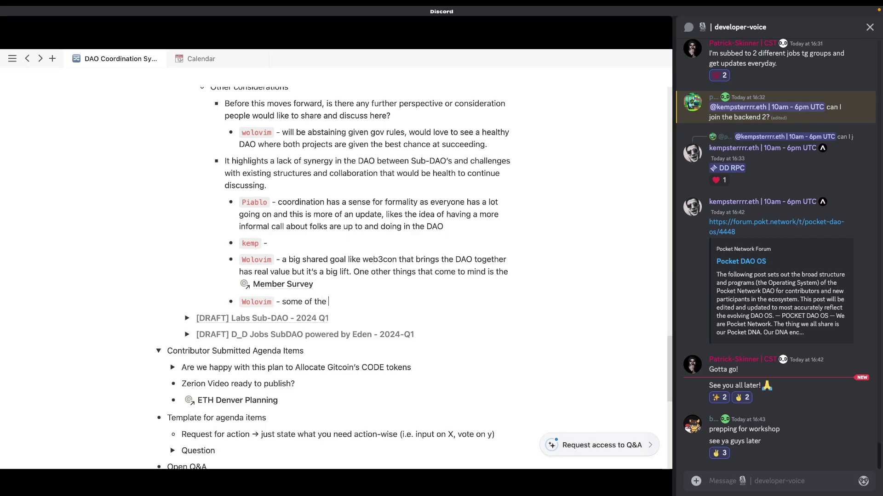
text(ambiguity and uncert)
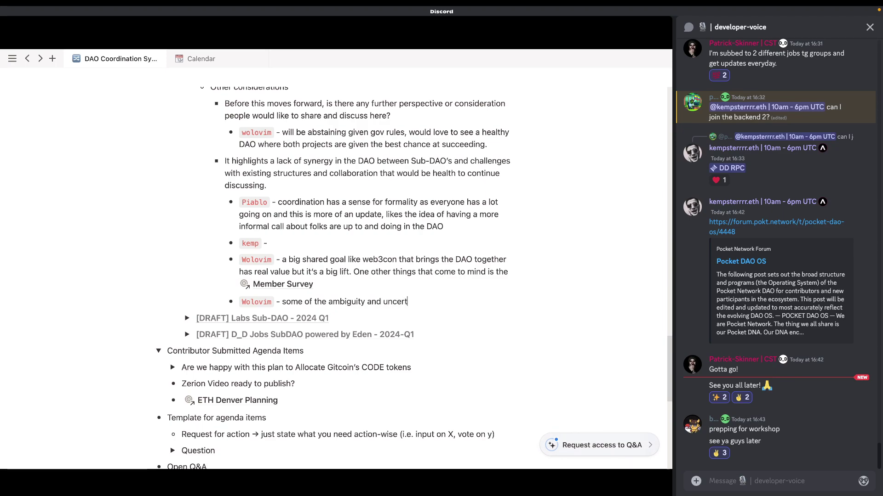
text(ainty pivoting out of Labs and u)
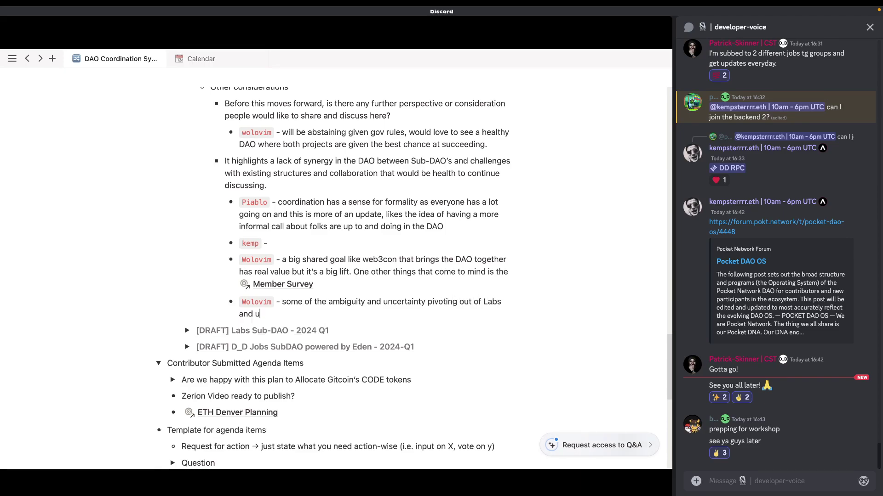
key(BackSpace)
Step: Continue the note with Labs being the DevRel arm of the DAO
text(Labs being the DevRel arm the DA the team)
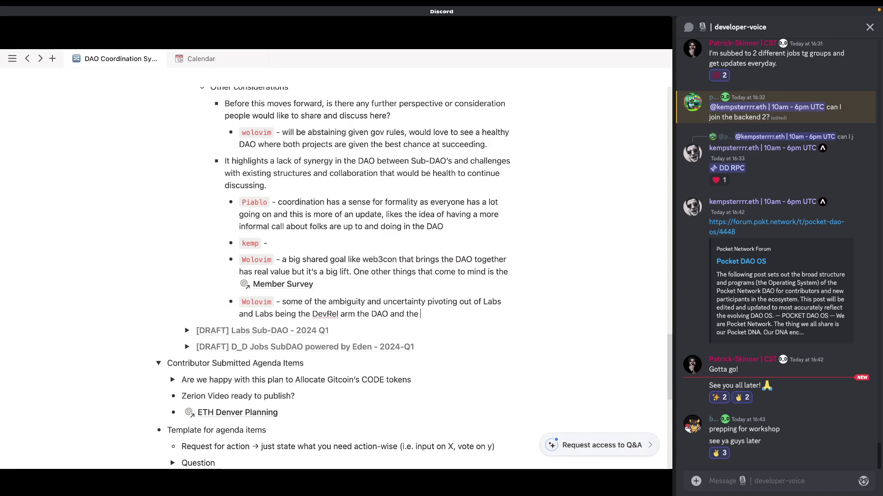
key(BackSpace)
key(BackSpace)
key(BackSpace)
key(BackSpace)
key(BackSpace)
key(BackSpace)
key(BackSpace)
key(BackSpace)
key(BackSpace)
key(BackSpace)
key(BackSpace)
key(BackSpace)
key(BackSpace)
text(but I)
Step: Finish the note saying Labs are also the defacto operators of the DAO
key(BackSpace)
text(also the DE)
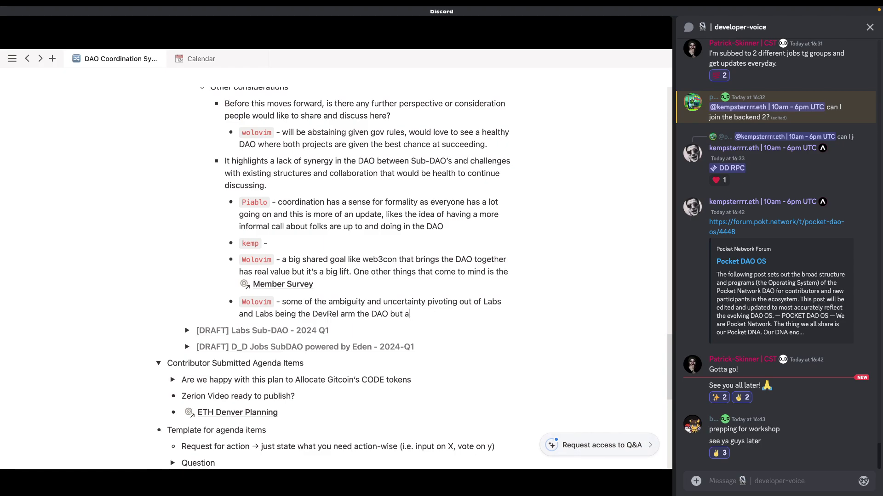
key(BackSpace)
text(evnRel)
key(BackSpace)
key(BackSpace)
key(BackSpace)
key(BackSpace)
key(BackSpace)
key(BackSpace)
text(defacto operat)
key(BackSpace)
key(BackSpace)
key(BackSpace)
text(erator)
key(BackSpace)
key(BackSpace)
key(BackSpace)
key(BackSpace)
key(BackSpace)
key(BackSpace)
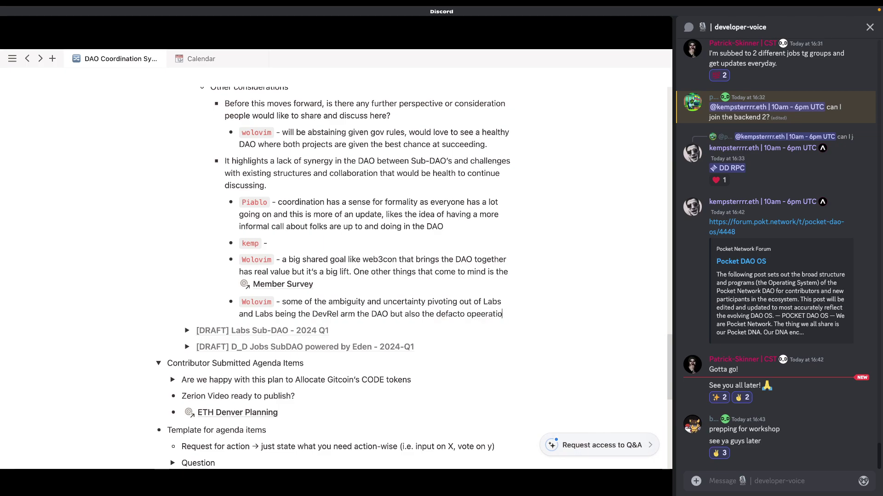
text(rators of t)
key(BackSpace)
key(BackSpace)
key(BackSpace)
text(f the DAO)
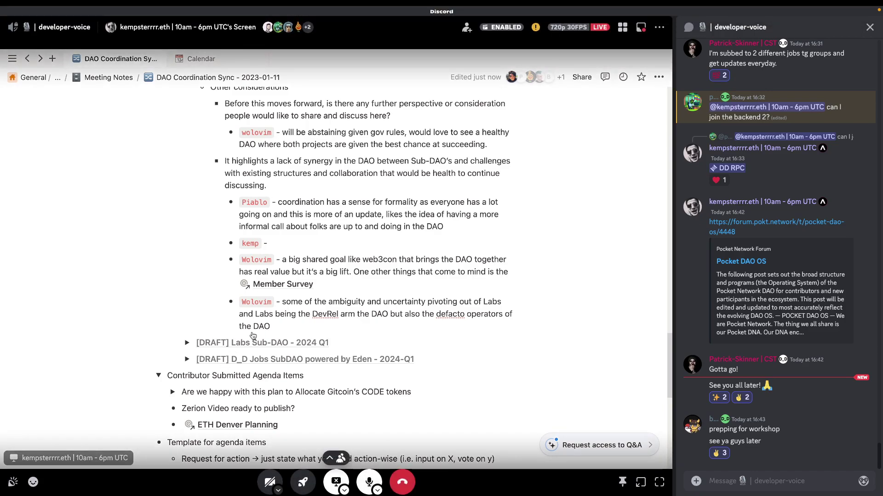
right_click(450, 314)
key(Escape)
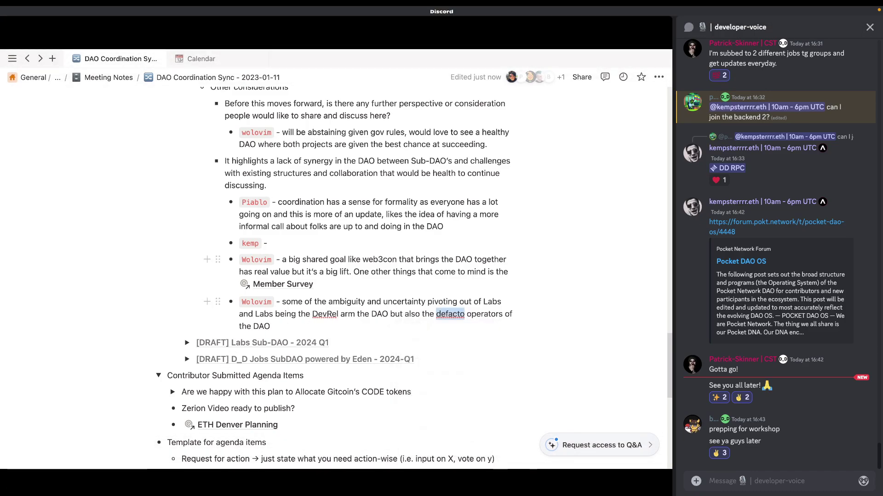
click(450, 315)
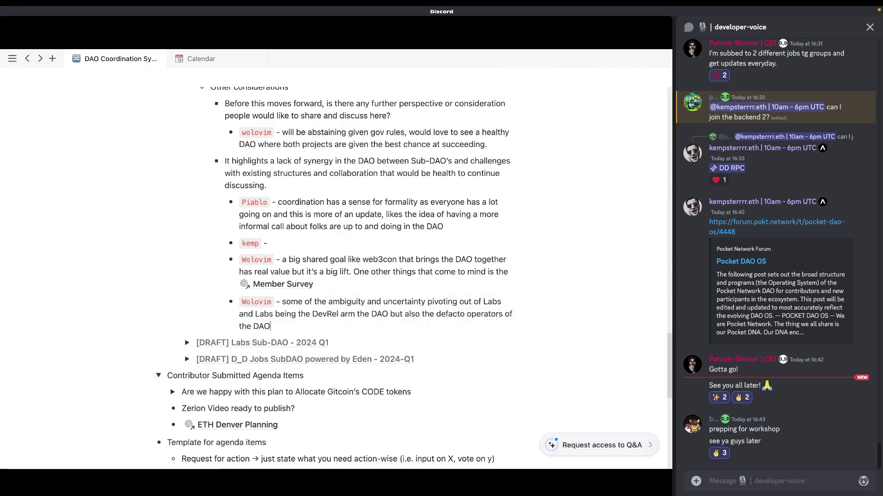
key(Return)
text(`)
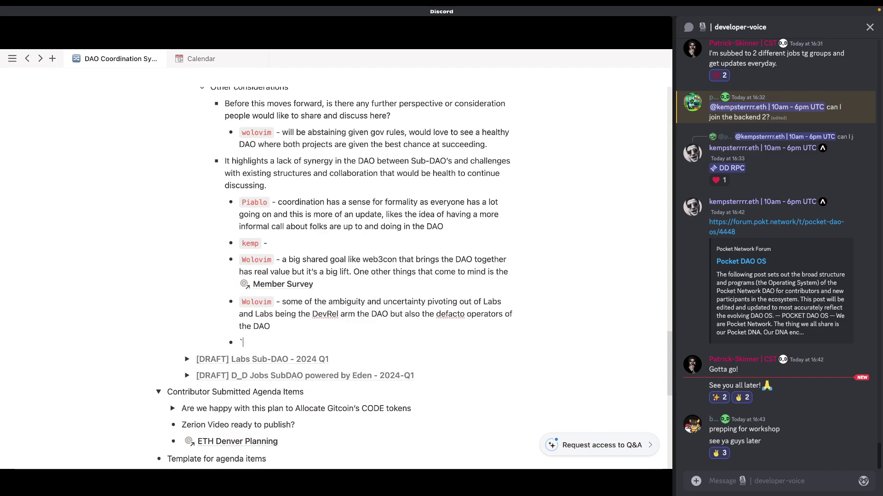
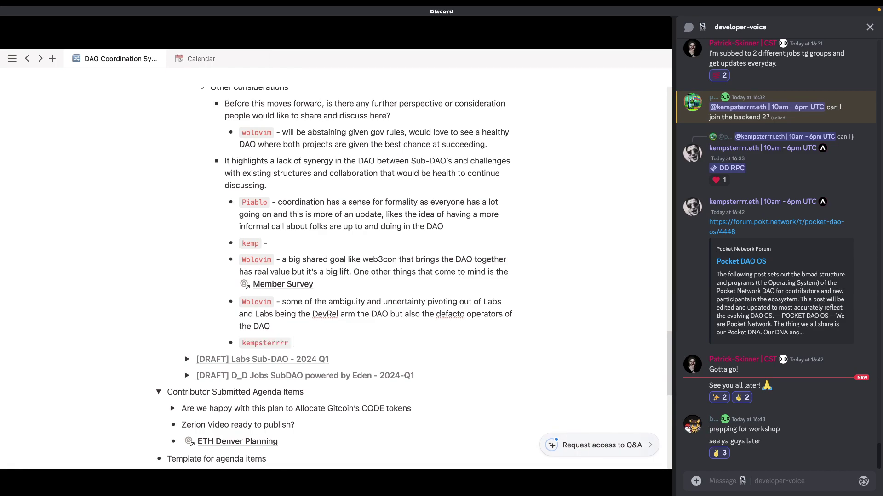
Step: Append 'Some clarity of that role definition within Labs' to the Wolovim note
click(270, 327)
text(Some clarity of that role de)
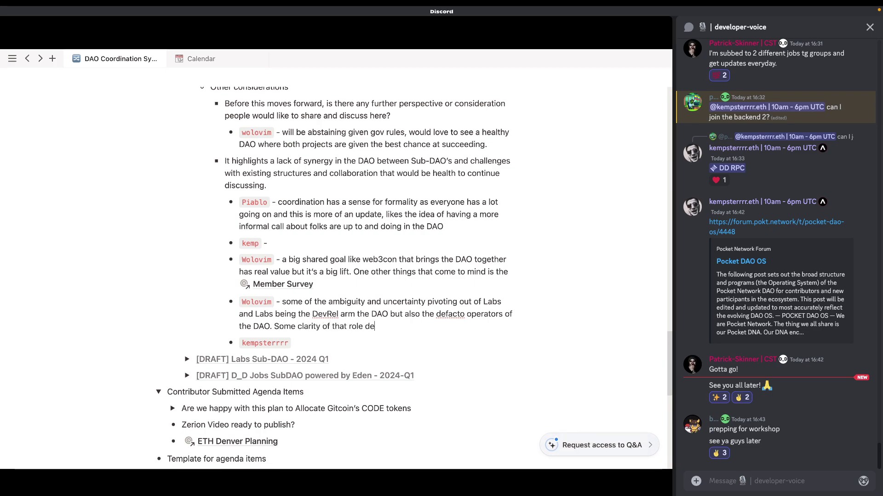
text(finition withn)
key(BackSpace)
text(in lab)
key(BackSpace)
key(BackSpace)
key(BackSpace)
text(Labs)
mouse_move(239, 9)
click(623, 29)
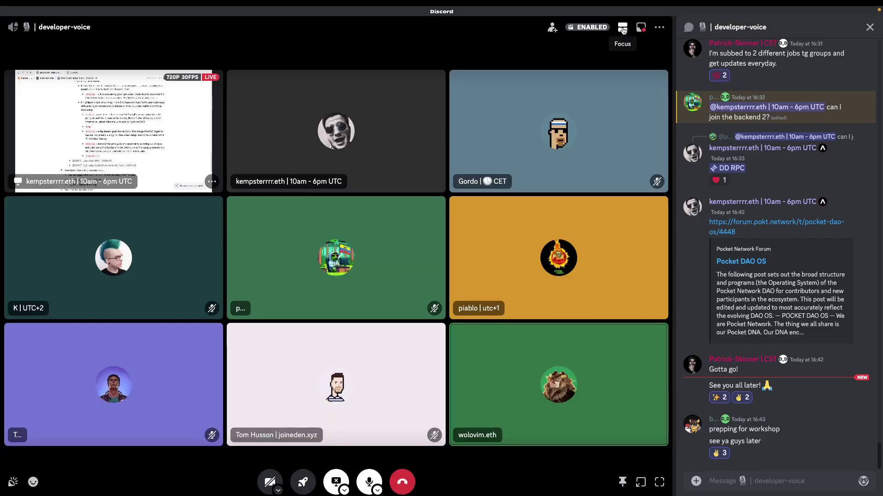
click(623, 29)
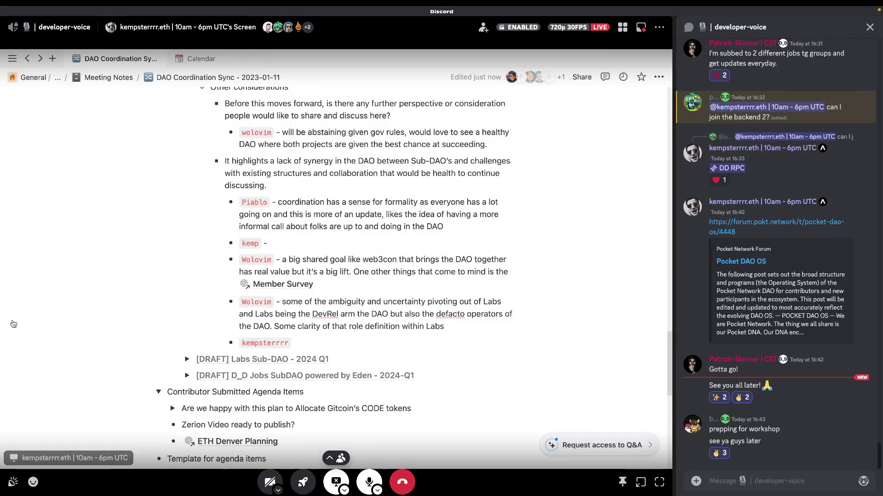
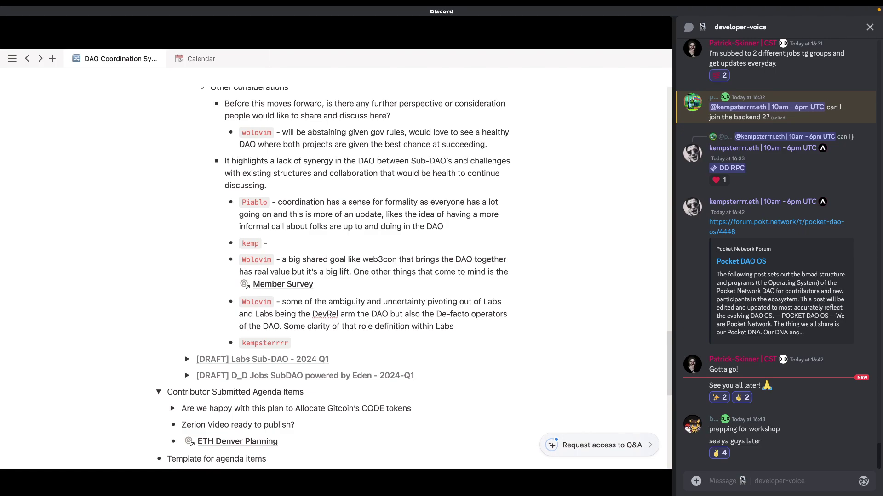
Step: Replace the lowercase f so the ambiguity bullet reads 'De-Facto'
key(Delete)
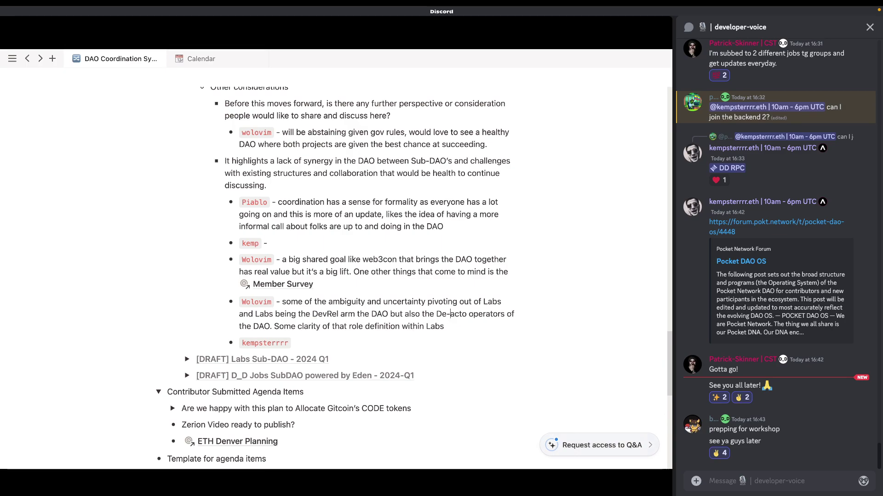
text(F)
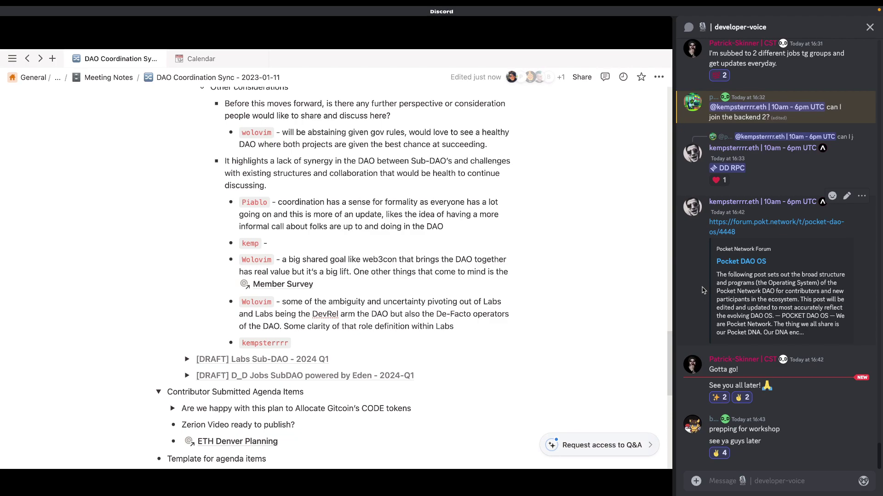
Step: Start a new discussion bullet tagging a participant: 'would like to re-consider the proposal'
click(294, 343)
key(Return)
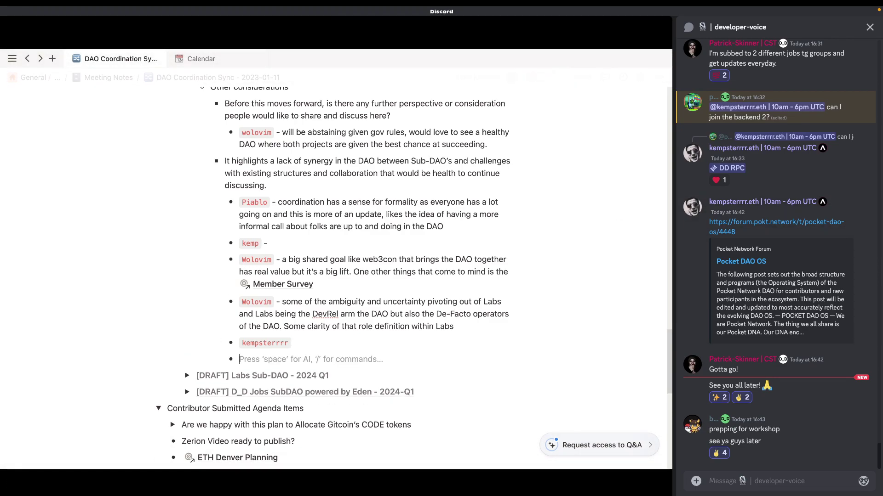
text(`)
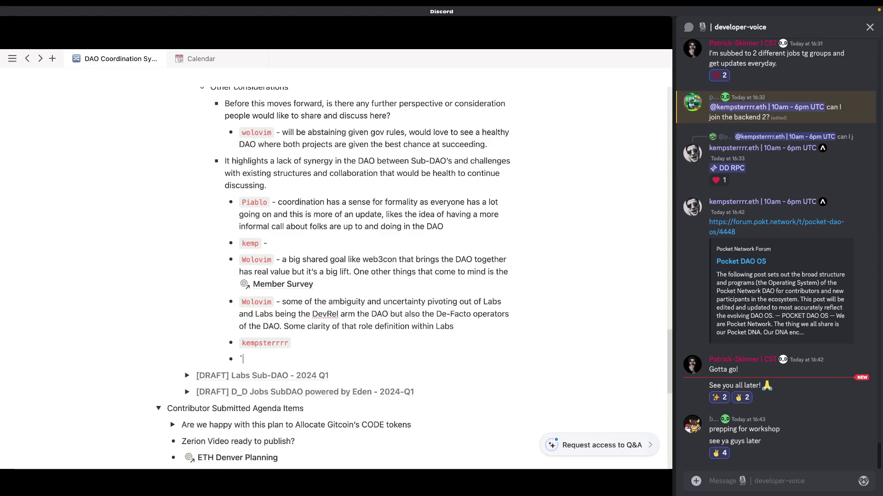
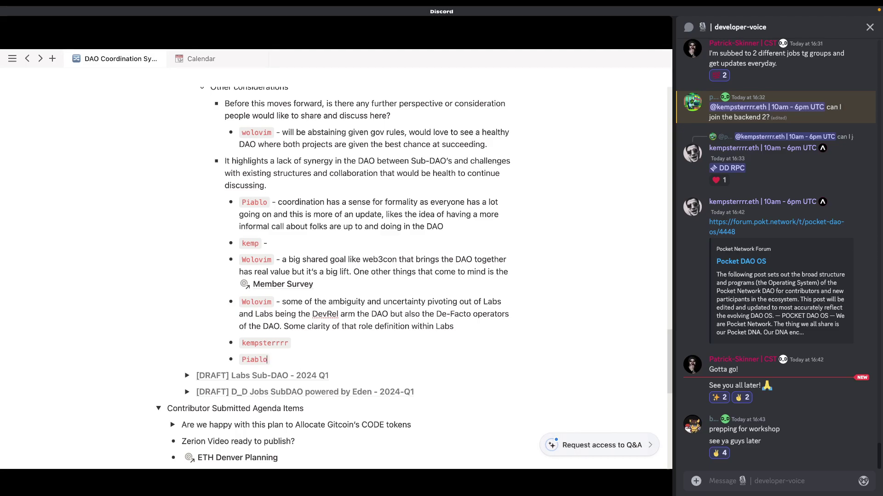
text(` -)
text( would like to )
text(move)
key(BackSpace)
key(BackSpace)
key(BackSpace)
key(BackSpace)
key(BackSpace)
key(BackSpace)
text(re)
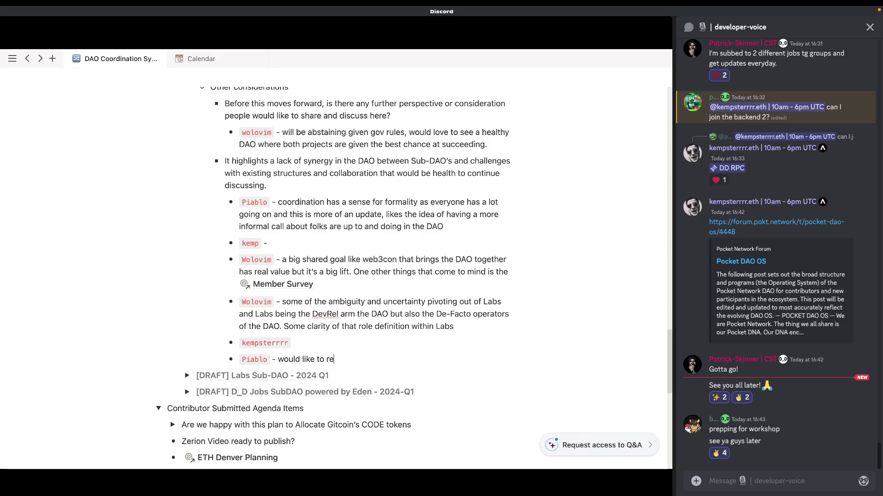
text(-consider the proposal pu forward)
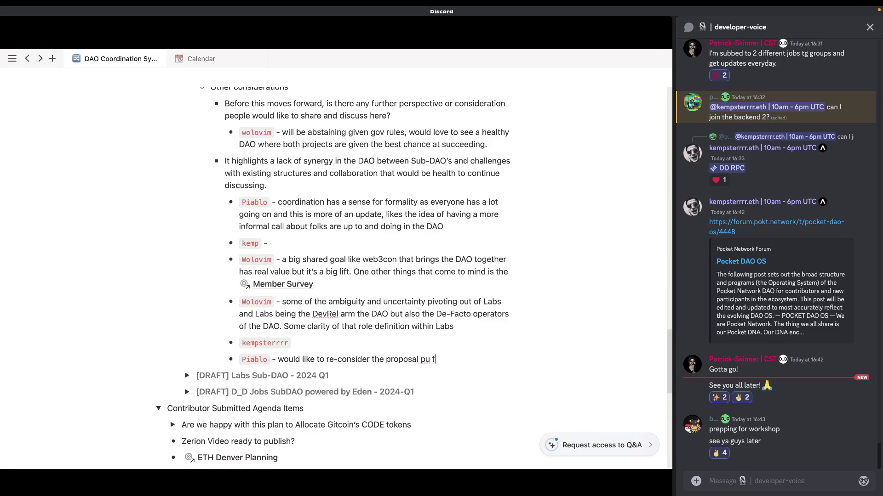
Step: Continue the bullet with 'put forward consider as glass half full', correcting typos
key(BackSpace)
key(BackSpace)
key(BackSpace)
key(BackSpace)
key(BackSpace)
key(BackSpace)
key(BackSpace)
key(BackSpace)
text(t fowrard)
key(BackSpace)
key(BackSpace)
key(BackSpace)
key(BackSpace)
text(ard)
key(BackSpace)
key(BackSpace)
key(BackSpace)
key(BackSpace)
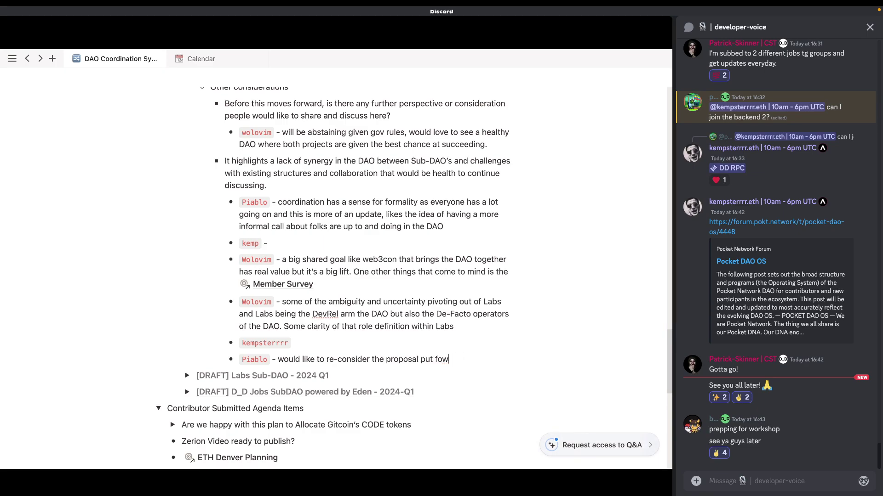
key(BackSpace)
text(r)
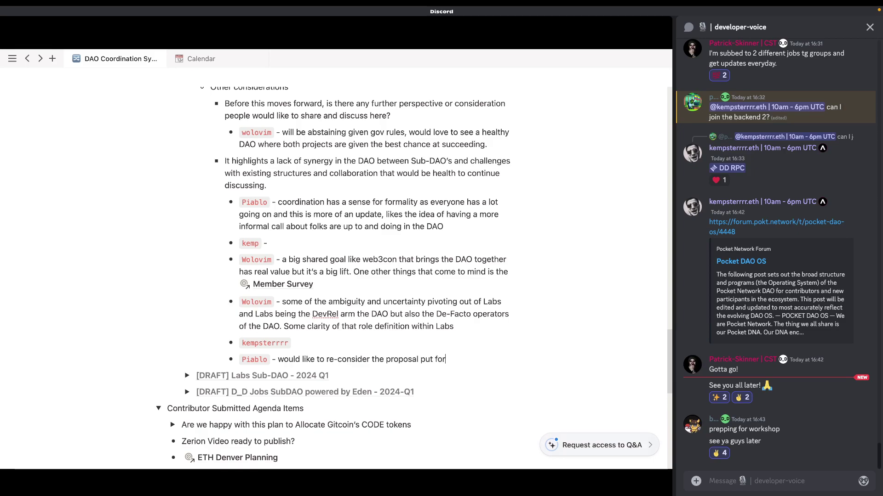
text(ward consider as glass halfful)
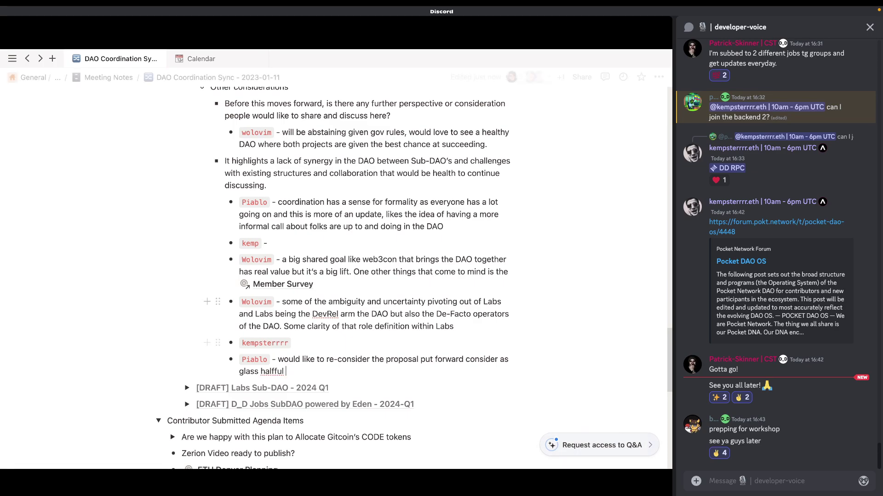
Step: Correct 'halfful' to 'half full' and add 'vs empty, and taking some experts'
right_click(272, 371)
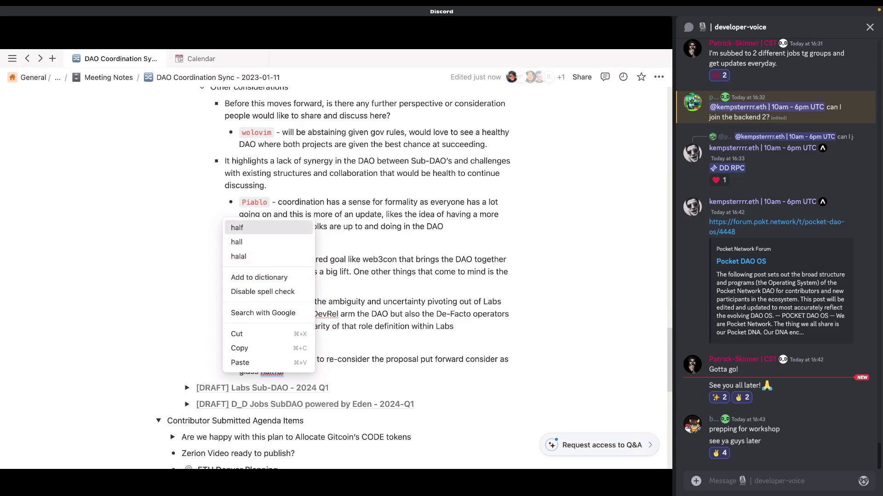
click(237, 227)
text(full)
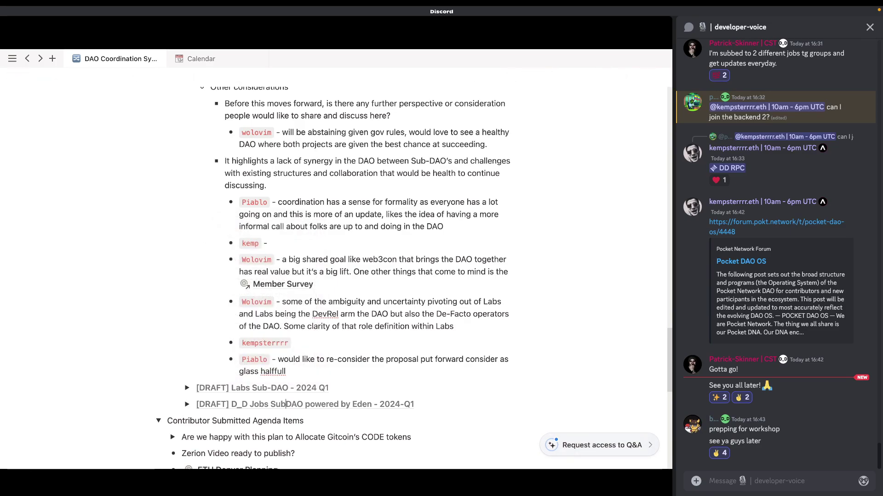
click(273, 371)
text(full)
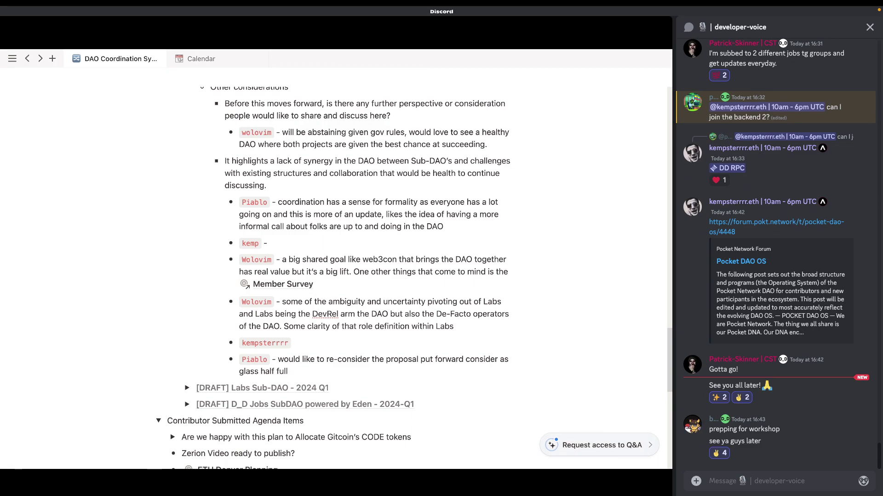
text(, vs empty, and taking some xperts)
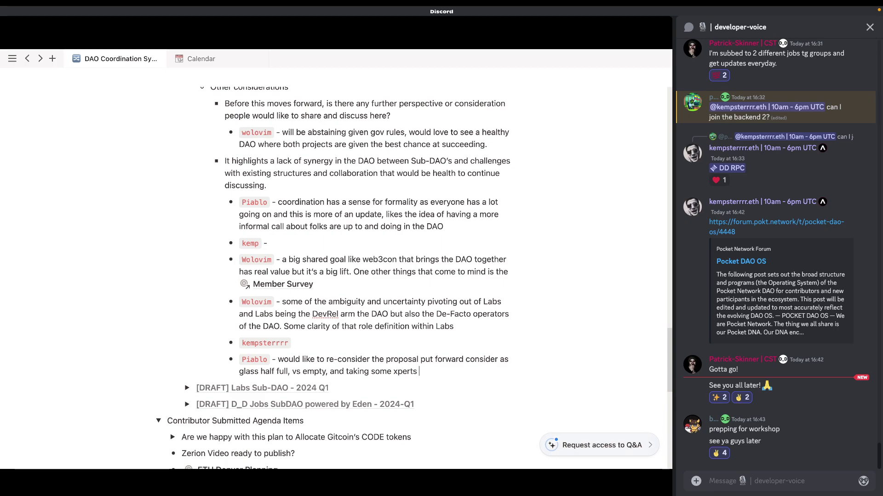
key(BackSpace)
key(BackSpace)
key(BackSpace)
text(experts and c)
key(BackSpace)
key(BackSpace)
Step: Replace 'some experts' with 'active contributors' and start 'along with'
key(ctrl+shift+Left)
key(ctrl+shift+Left)
key(ctrl+shift+Left)
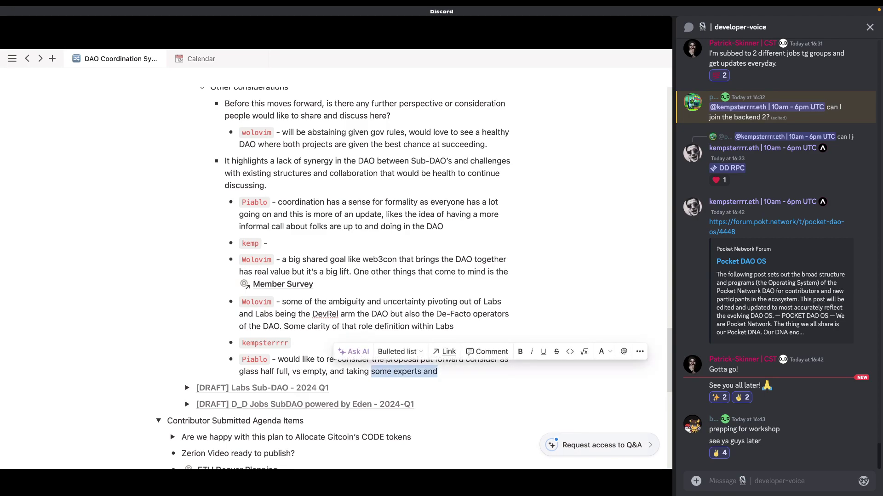
text(pepl)
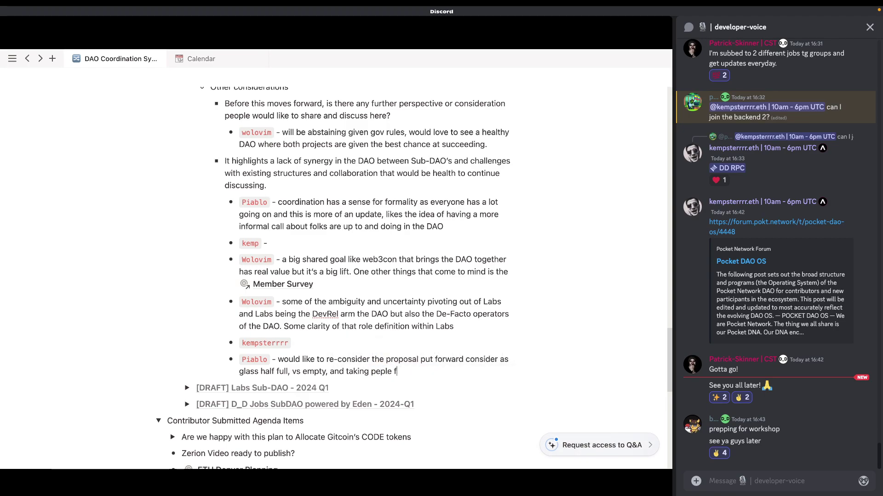
key(BackSpace)
key(BackSpace)
key(BackSpace)
text(active contributors to)
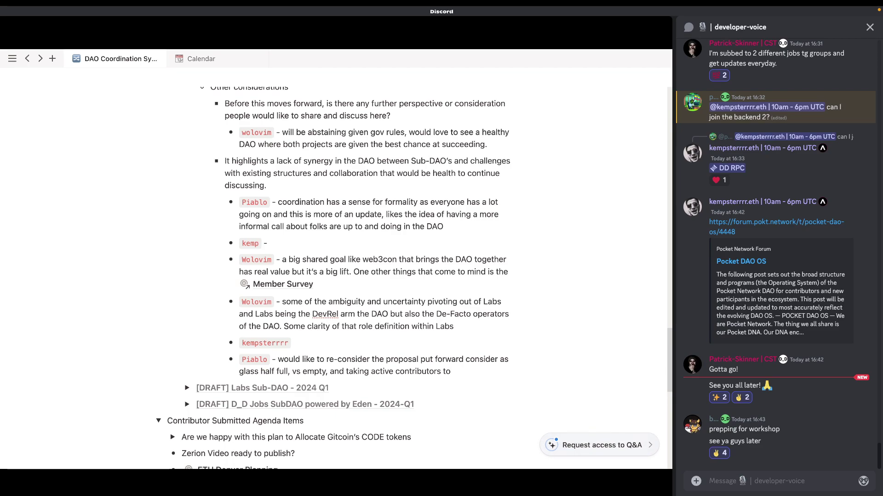
key(BackSpace)
key(BackSpace)
text(alongwith p)
text(eop)
Step: End the bullet with 'along with other members who aren't so actively involved.'
key(BackSpace)
key(BackSpace)
key(BackSpace)
key(BackSpace)
key(BackSpace)
key(BackSpace)
key(BackSpace)
key(BackSpace)
key(BackSpace)
text(wirth)
key(BackSpace)
key(BackSpace)
key(BackSpace)
key(BackSpace)
text(th other m)
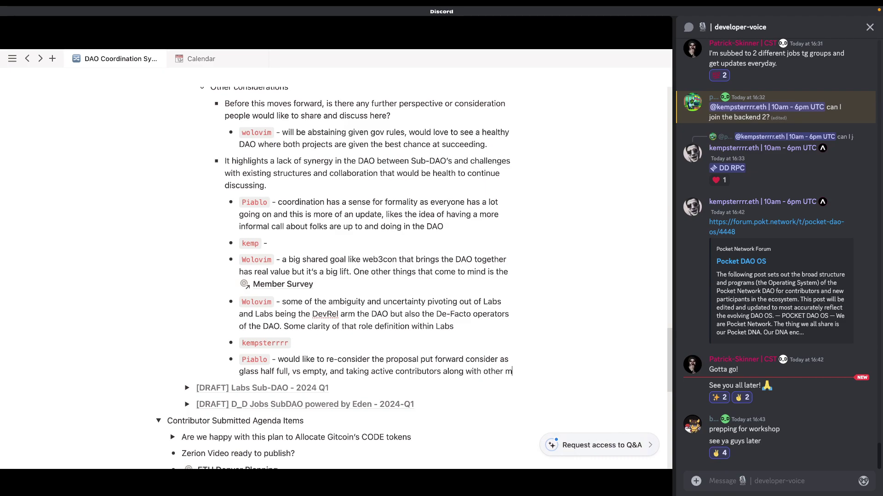
text(embers who are n't so activel)
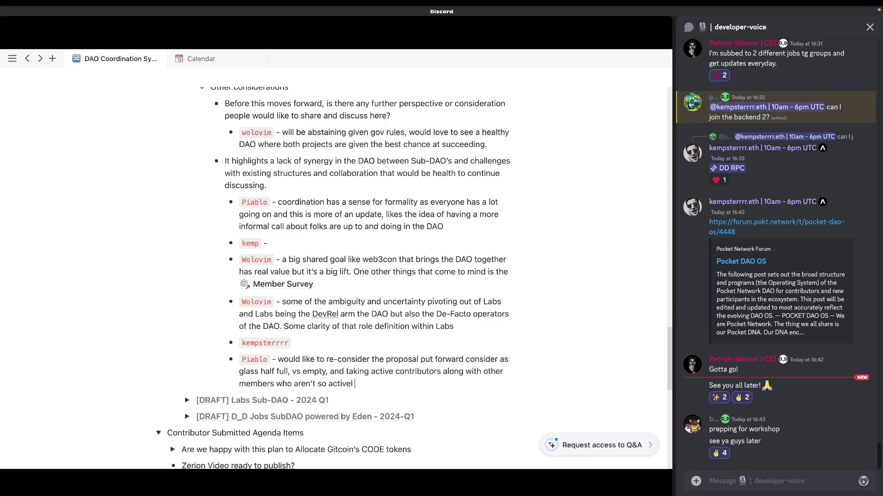
text(y involed)
key(BackSpace)
key(BackSpace)
text(ved,)
key(BackSpace)
text(.)
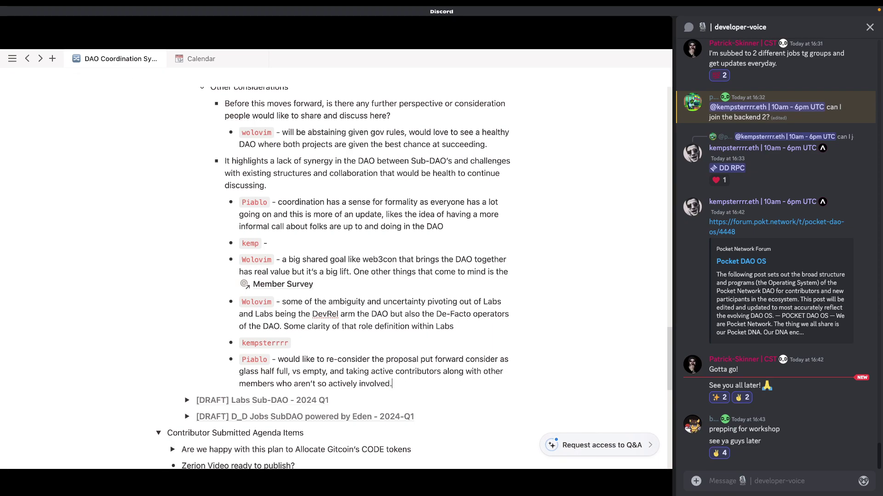
text(-)
Step: Append 'Vision would be to eventually create a membership token and couple that on a soulbond token.'
click(393, 384)
text(Vision woud)
key(BackSpace)
key(BackSpace)
text(ld be to evna)
key(BackSpace)
key(BackSpace)
text(entually create a membership token that)
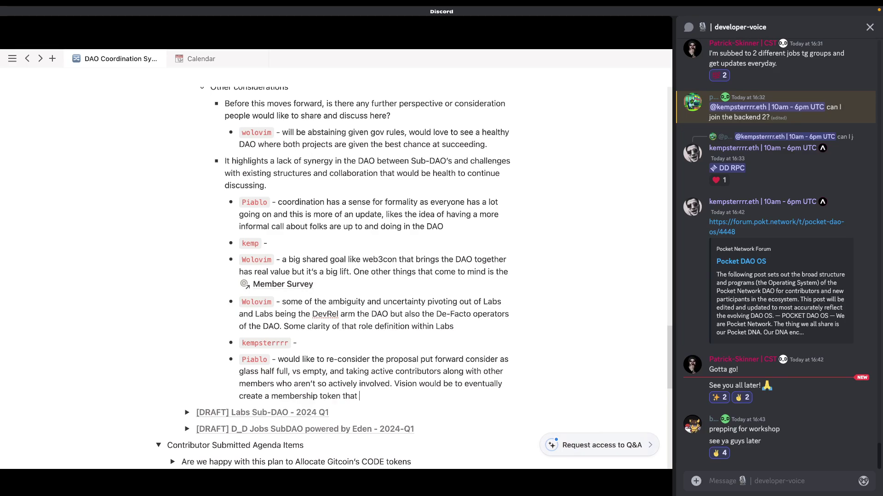
key(BackSpace)
key(BackSpace)
key(BackSpace)
key(BackSpace)
text(and couple that on.)
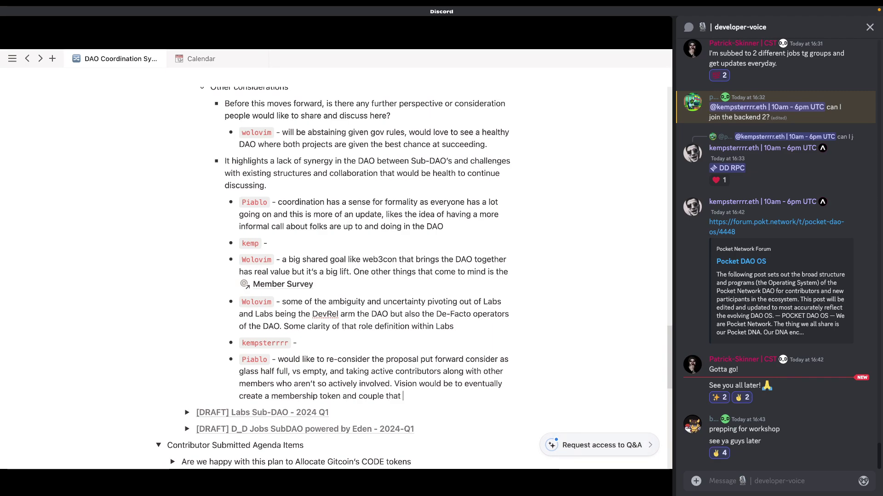
key(BackSpace)
text(a sould)
key(BackSpace)
text(bond t)
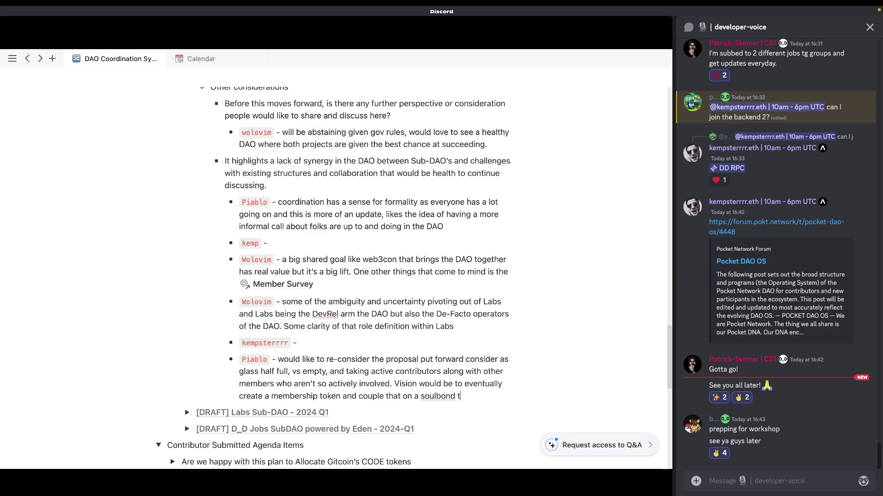
text(oken.)
Step: Add another participant's bullet: 'Gives turn over of expertise and ambition.'
key(Return)
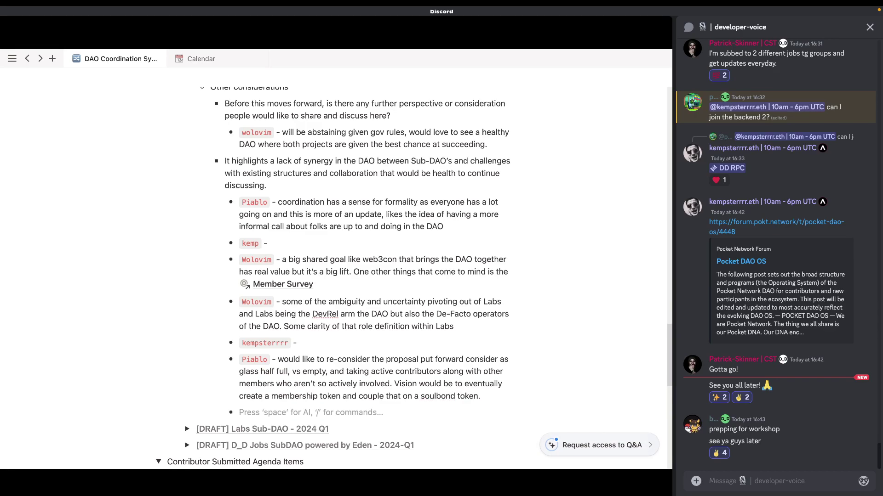
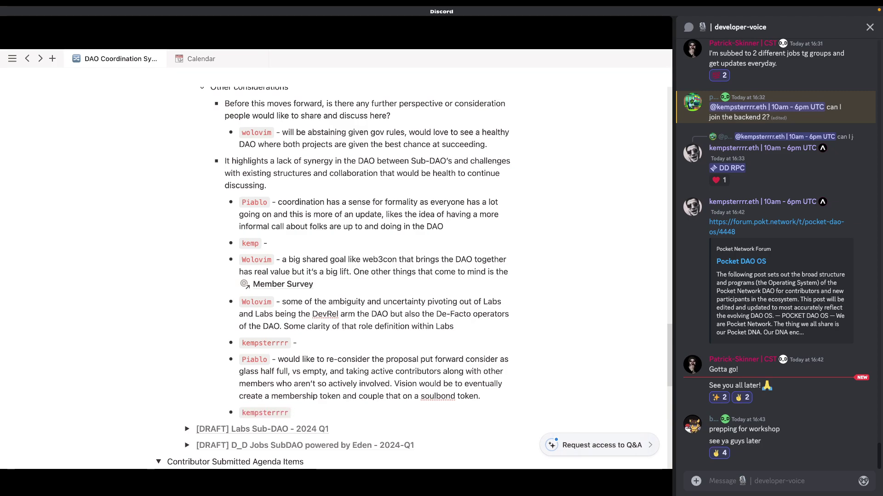
text(Giv)
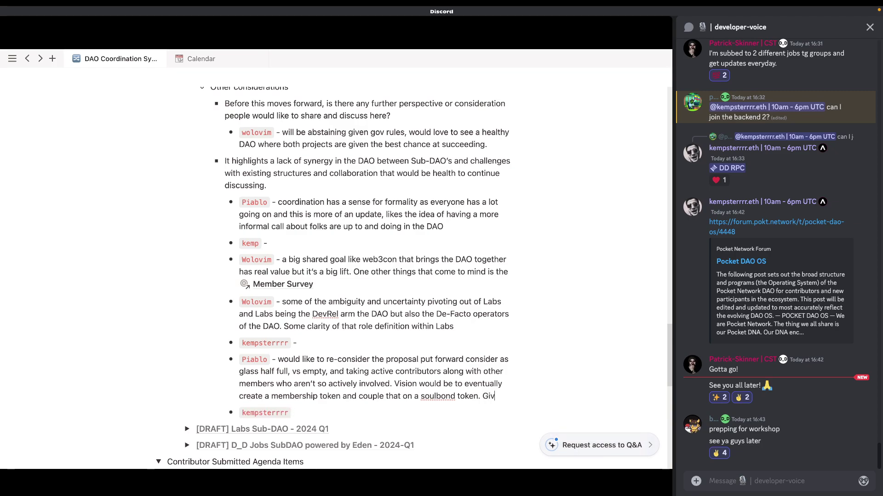
text(es turn over of )
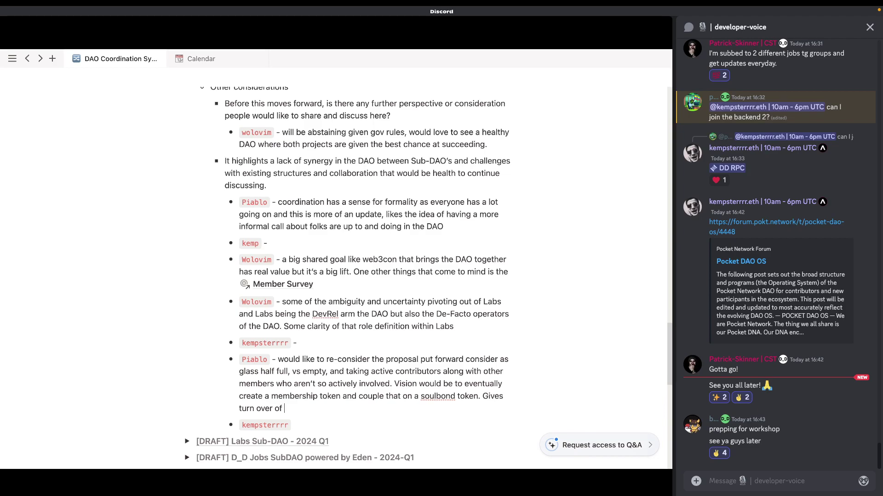
text(expertise and ambition, mieivit)
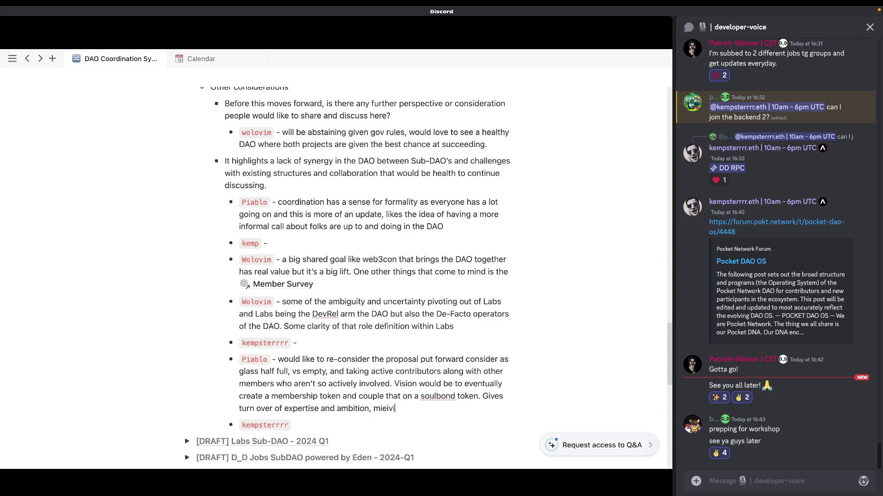
key(BackSpace)
key(BackSpace)
key(BackSpace)
key(BackSpace)
key(BackSpace)
key(BackSpace)
key(BackSpace)
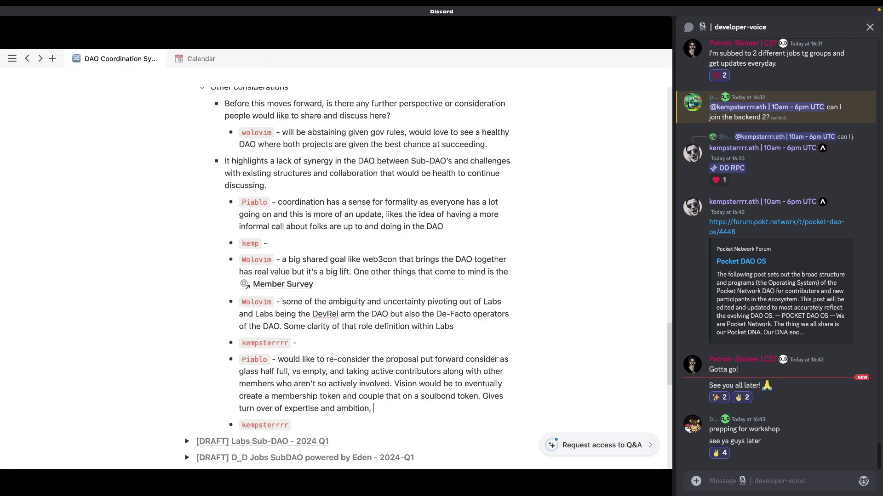
text(n,)
key(BackSpace)
key(BackSpace)
text(.)
scroll(344, 403, down, 1)
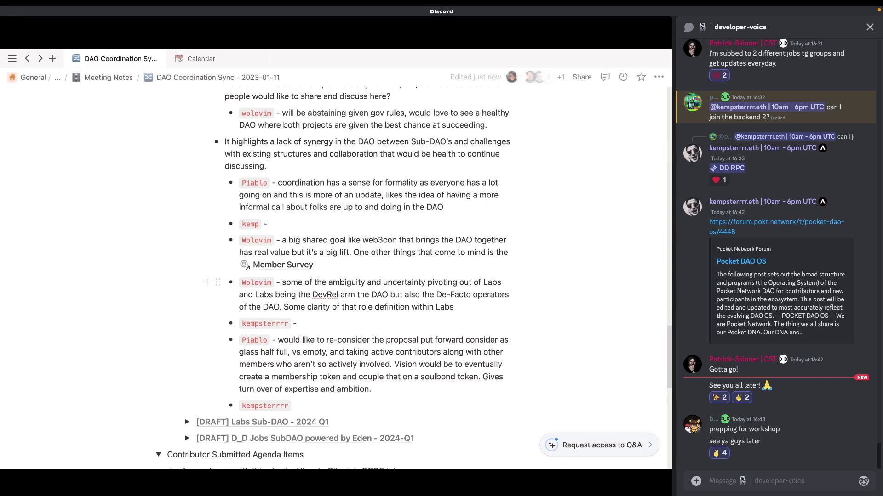
Step: Switch the Discord call to the participant grid, then refocus the shared Notion screen
click(344, 398)
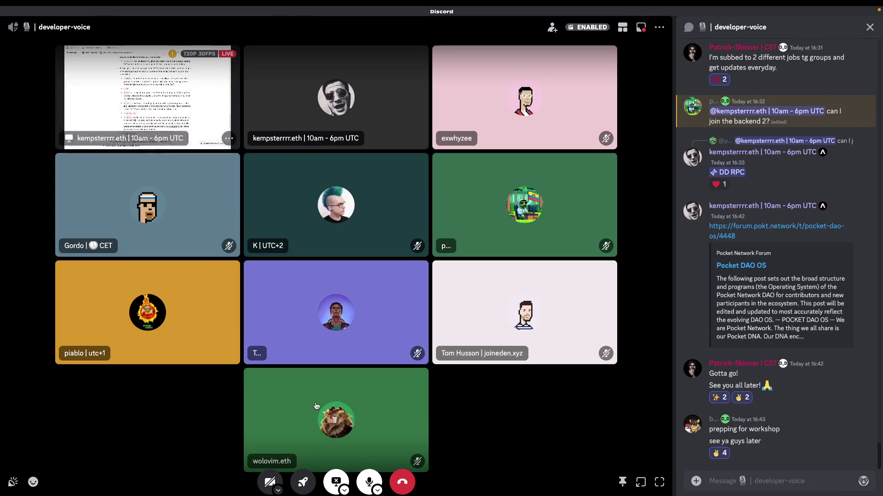
click(143, 87)
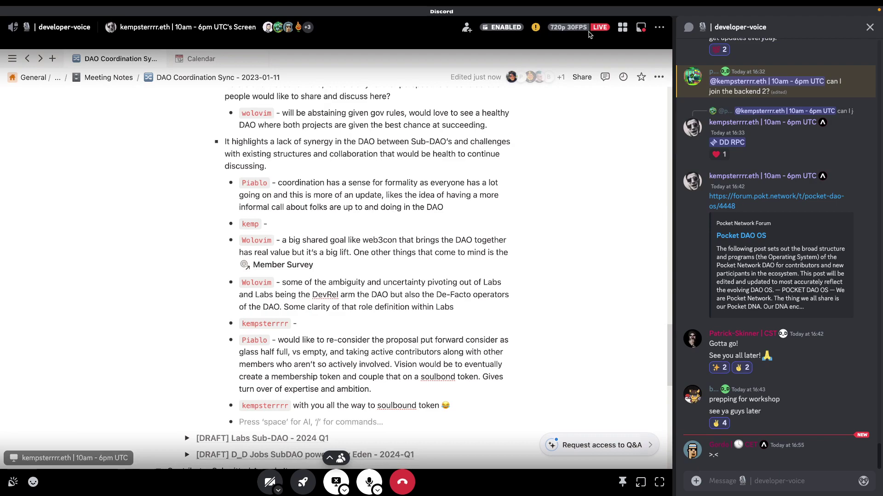
Step: Toggle the call between grid and focus view, then hyphenate 'soulbond' into 'soul-bond'
click(622, 29)
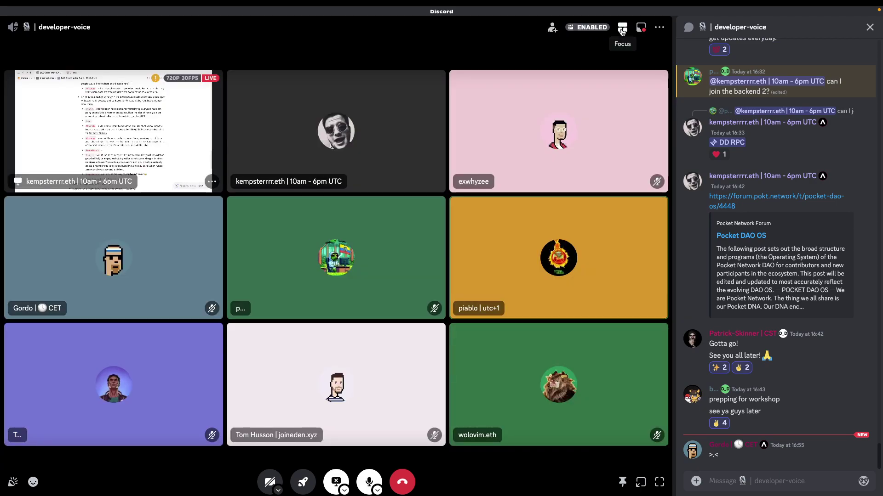
click(622, 30)
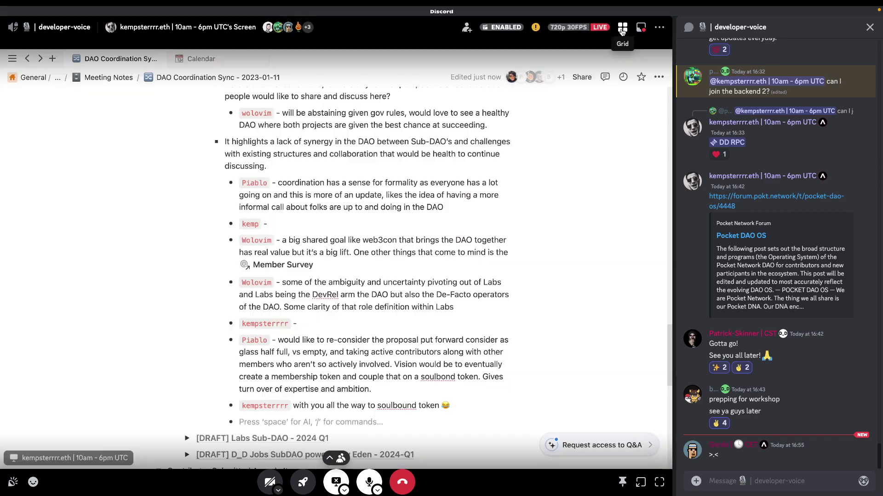
click(622, 29)
click(622, 29)
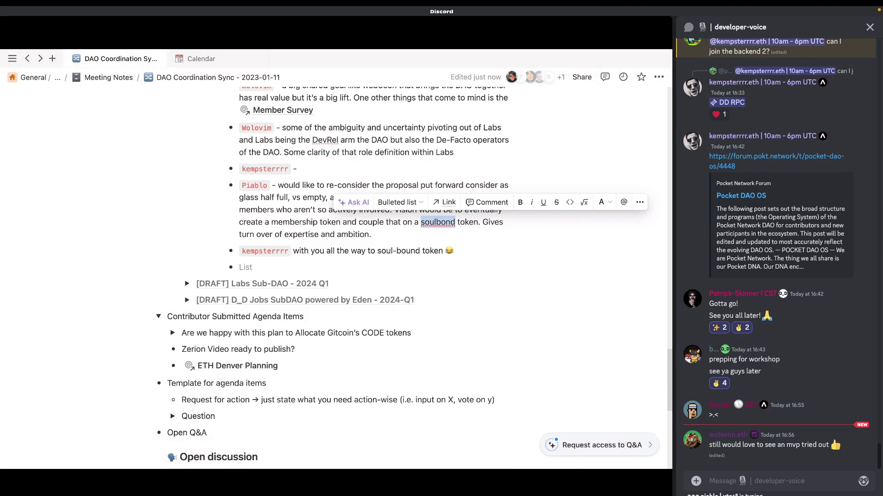
key(Escape)
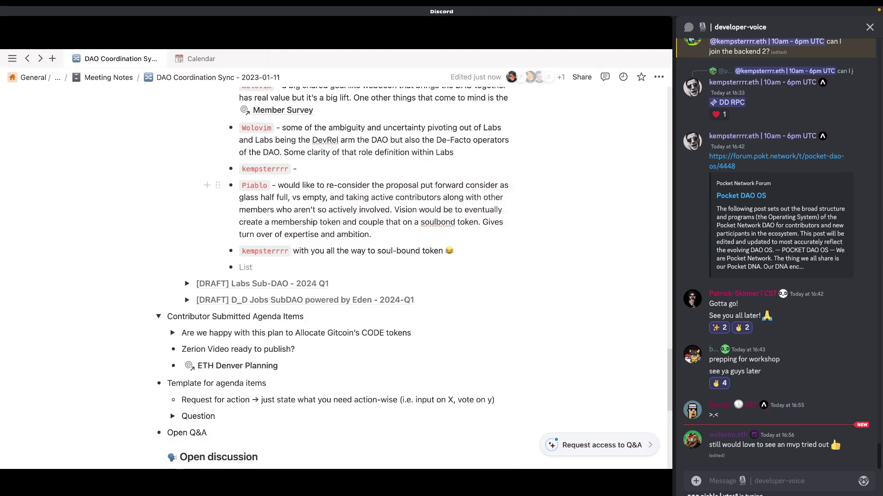
text(-)
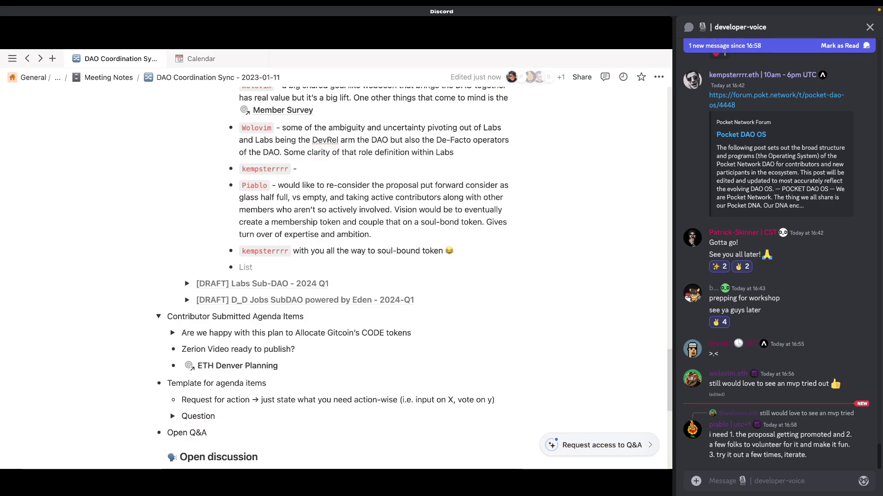
Step: Add an indented bullet with a participant's tag in inline code and 'need to make it fun'
click(243, 267)
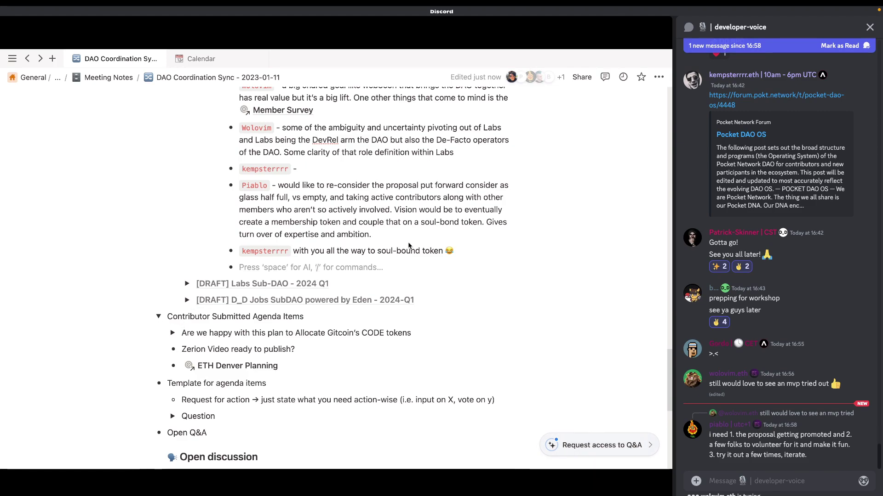
mouse_move(404, 244)
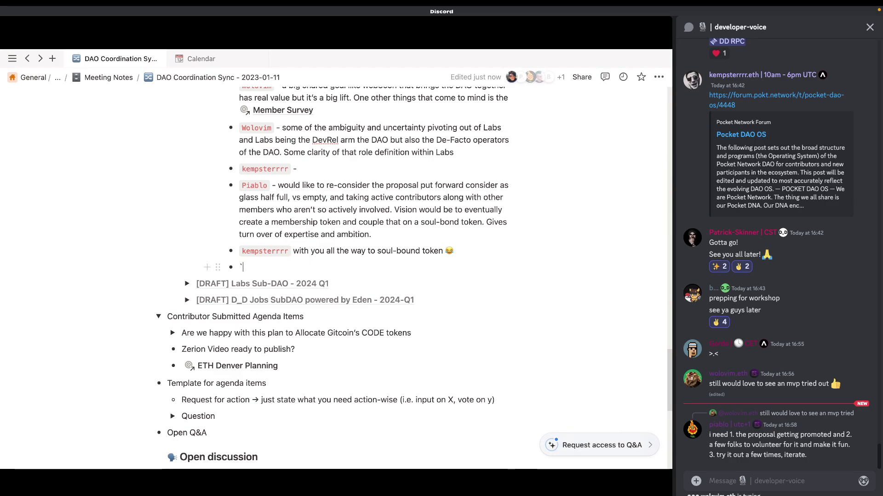
key(BackSpace)
key(Tab)
text(- )
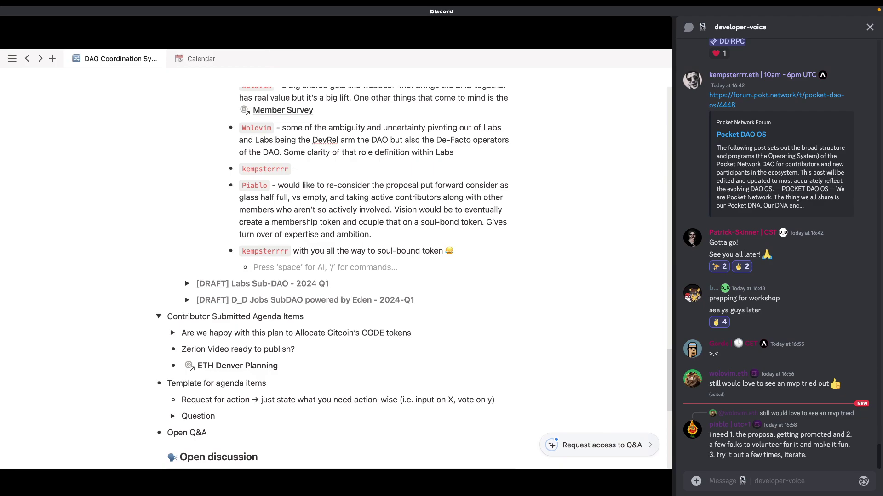
text(`Public`)
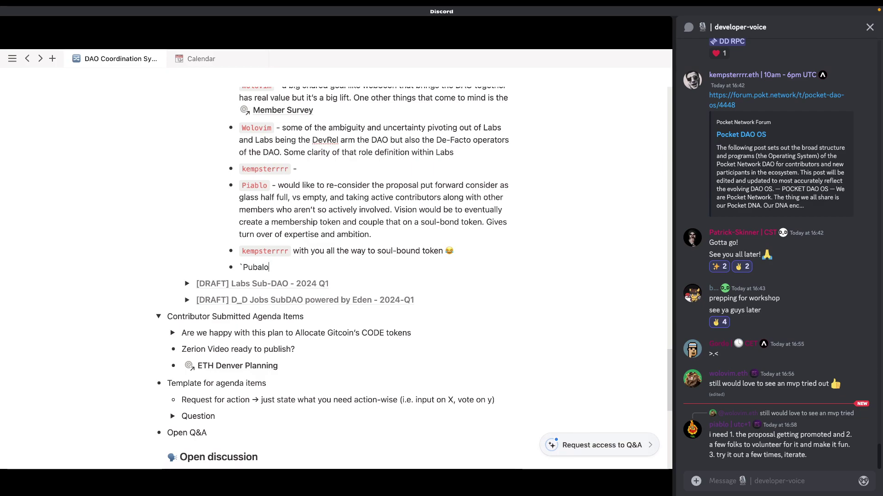
key(BackSpace)
key(BackSpace)
key(BackSpace)
key(BackSpace)
key(BackSpace)
text(i`bl)
click(196, 284)
key(BackSpace)
key(BackSpace)
key(BackSpace)
key(BackSpace)
key(BackSpace)
text( need to make it fun)
key(BackSpace)
Step: Continue with 'prioritise community and make it fun', burnout remarks and 'get back to grass roots', fixing spellings
text(, prio)
text(r)
text(tise co)
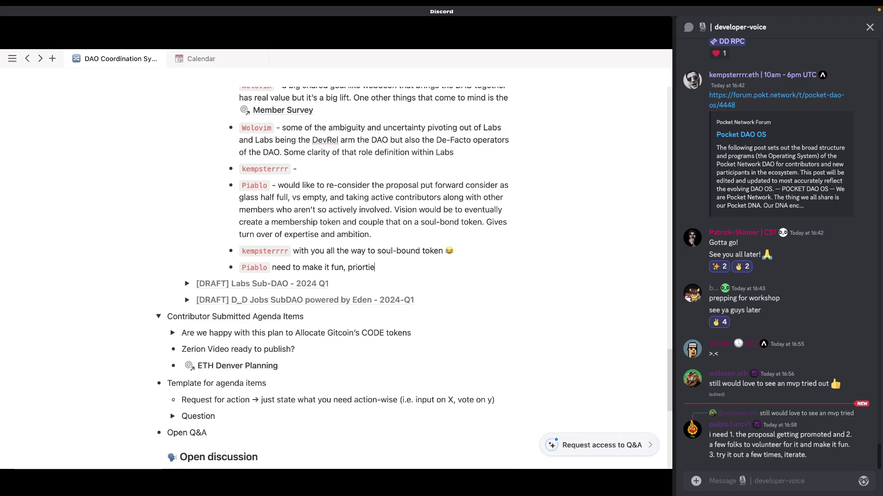
text(mmunity)
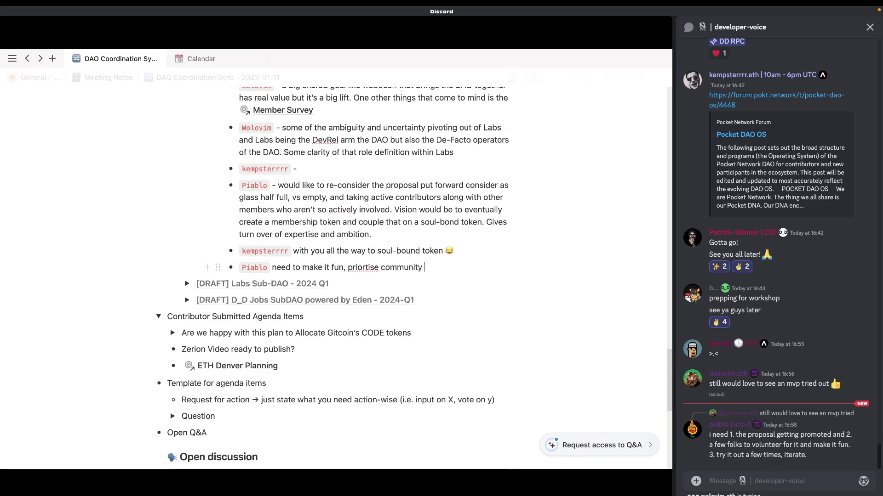
right_click(363, 268)
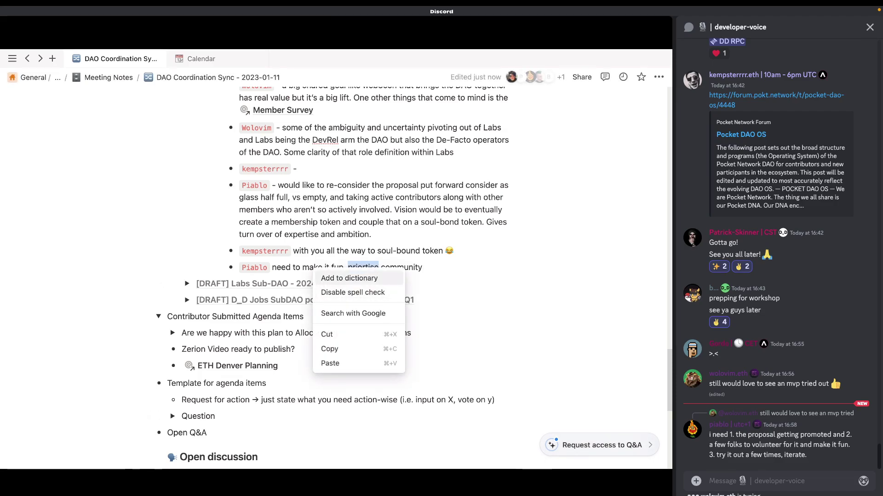
click(358, 268)
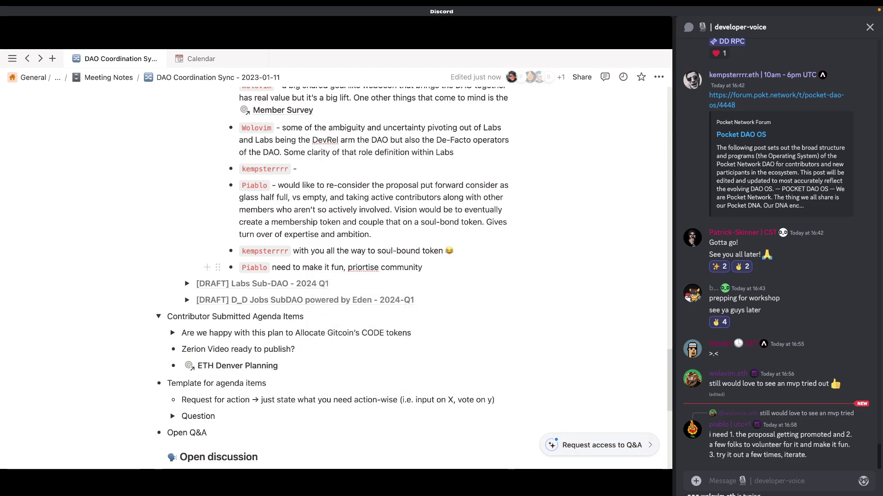
text(i)
click(411, 267)
click(425, 268)
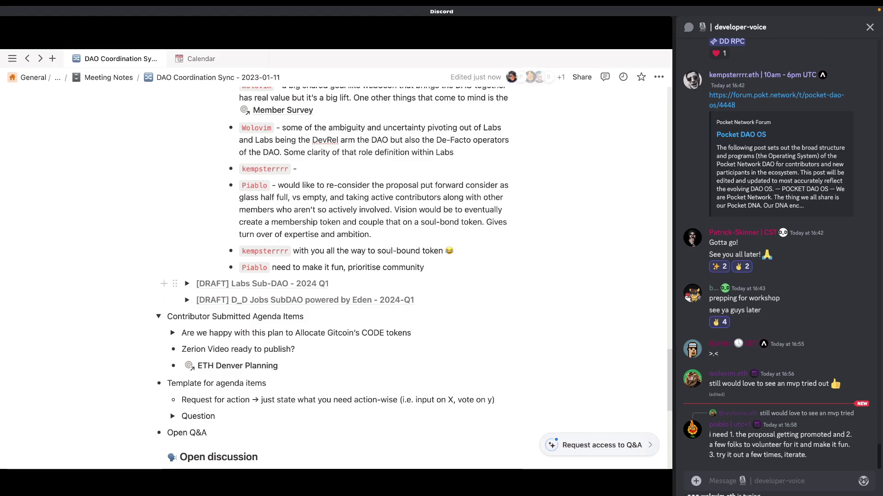
text(and make)
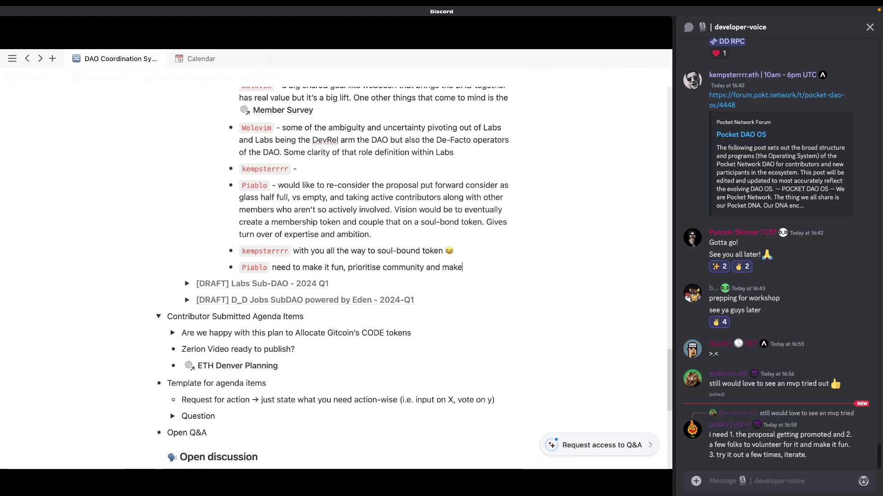
text( it fun. Might be as I've been working here)
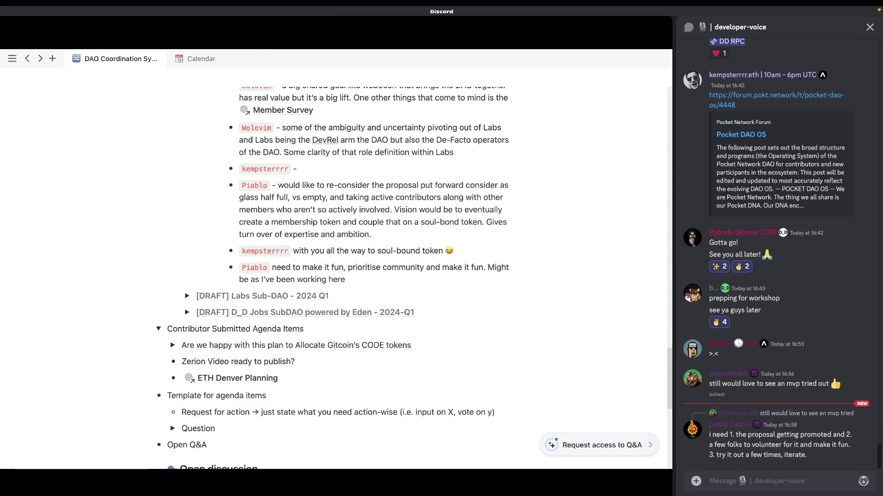
text( and maybe feeling burnout)
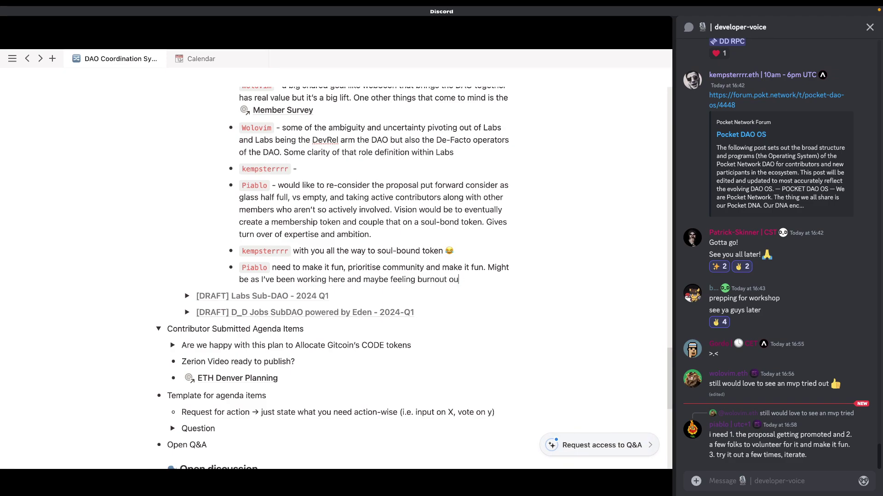
text(,)
text( but feels )
text(i)
text(ik)
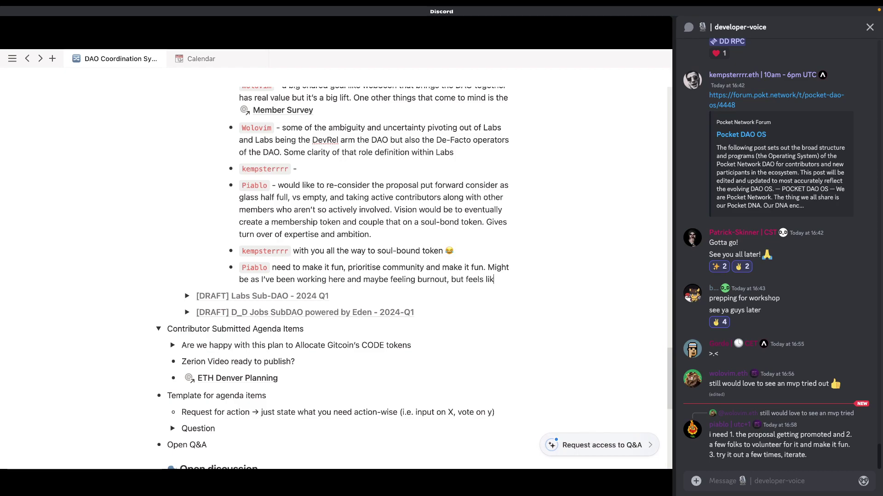
text(e an opport)
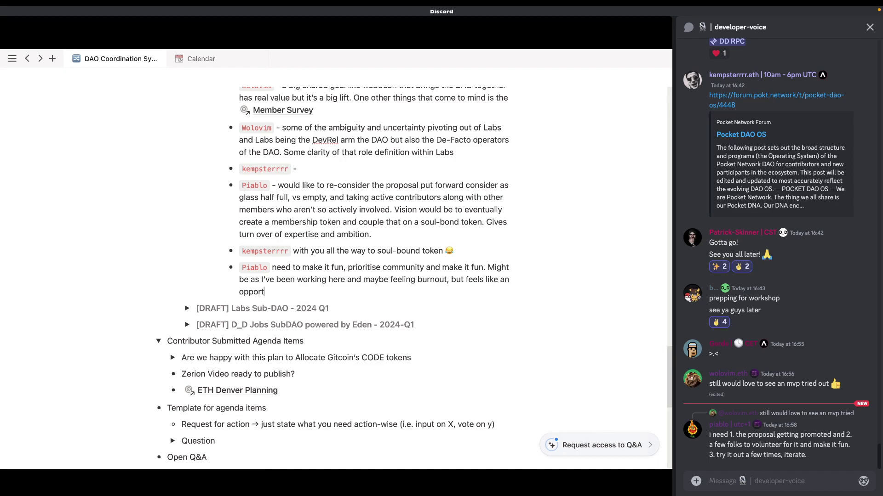
text(untiy to bond an get back to gr)
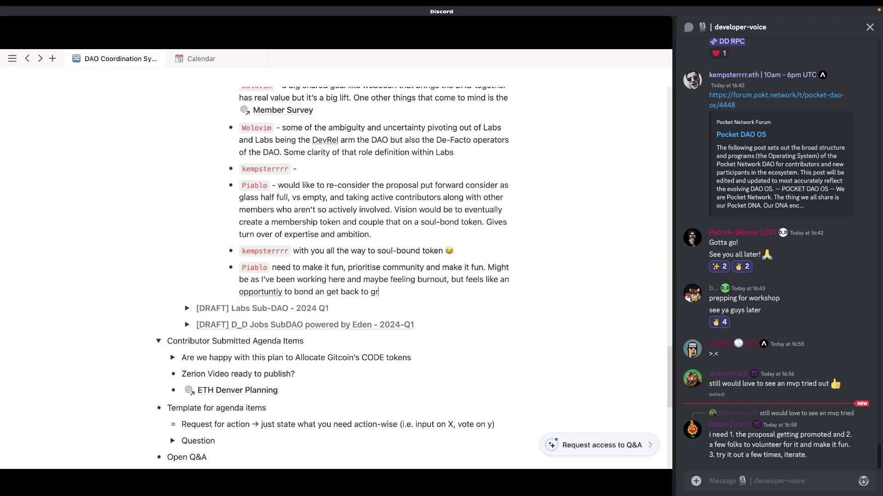
text(ass roots.)
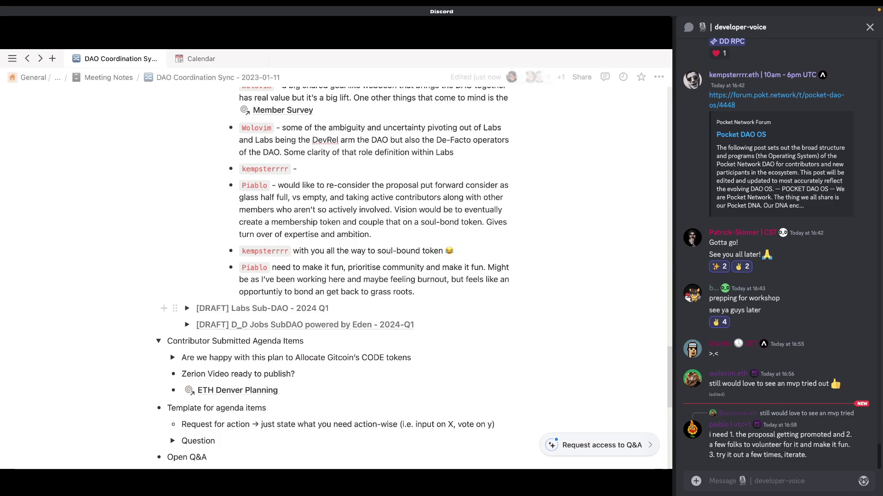
right_click(257, 292)
click(230, 302)
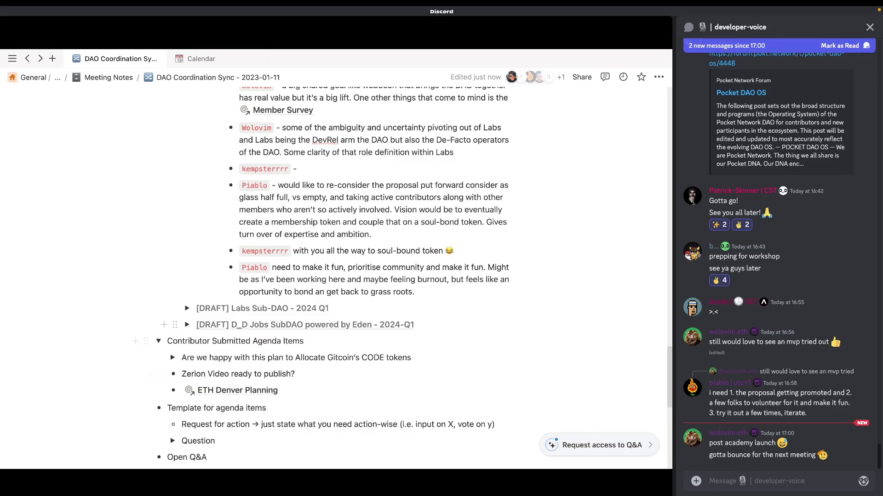
Step: Scroll down and expand the Plan for allocating Gitcoin's 500k CODE tokens across voting and non-voting SAFEs
key(Escape)
click(394, 185)
scroll(394, 184, down, 1)
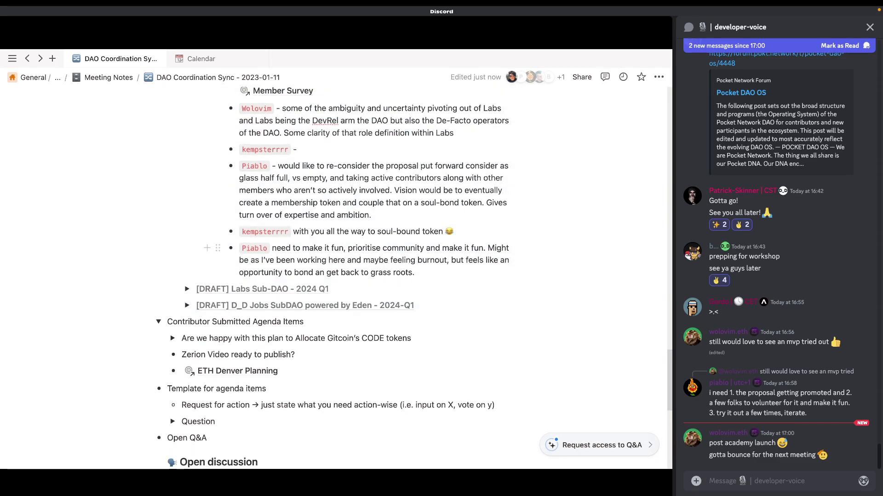
click(172, 339)
scroll(156, 156, down, 5)
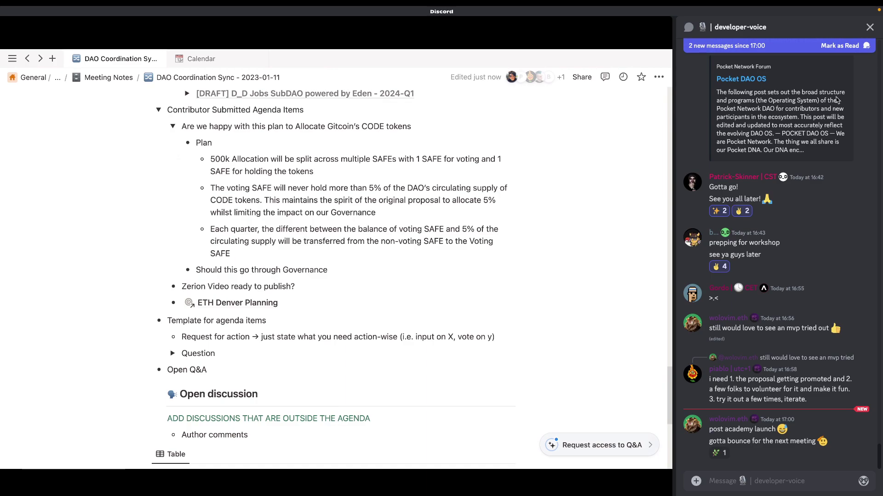
mouse_move(593, 66)
click(623, 27)
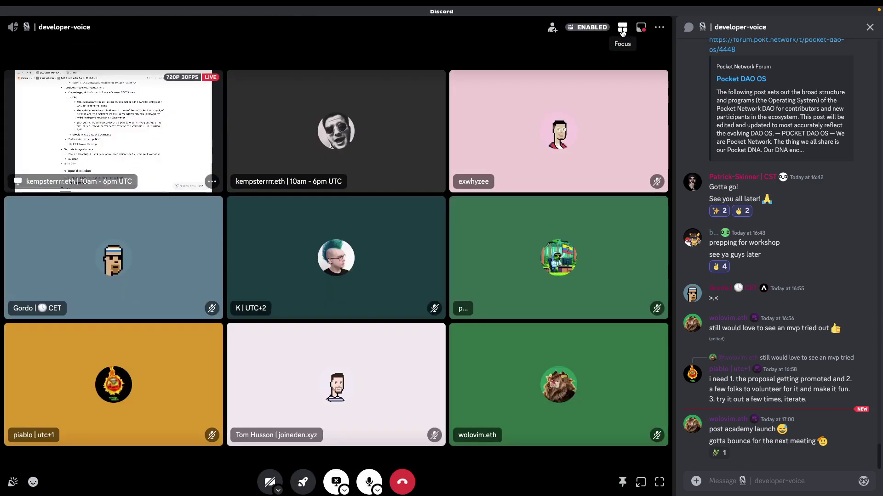
click(622, 27)
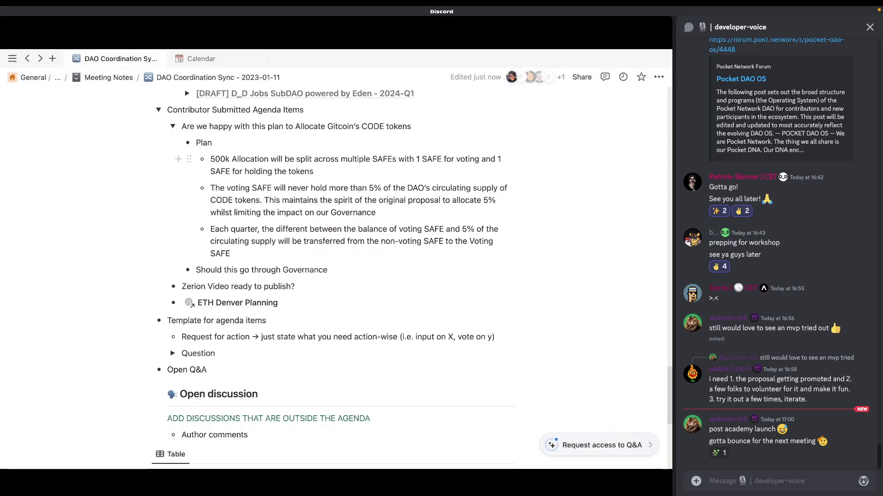
key(shift+Up)
key(shift+Left)
key(shift+Left)
key(shift+Left)
key(shift+Left)
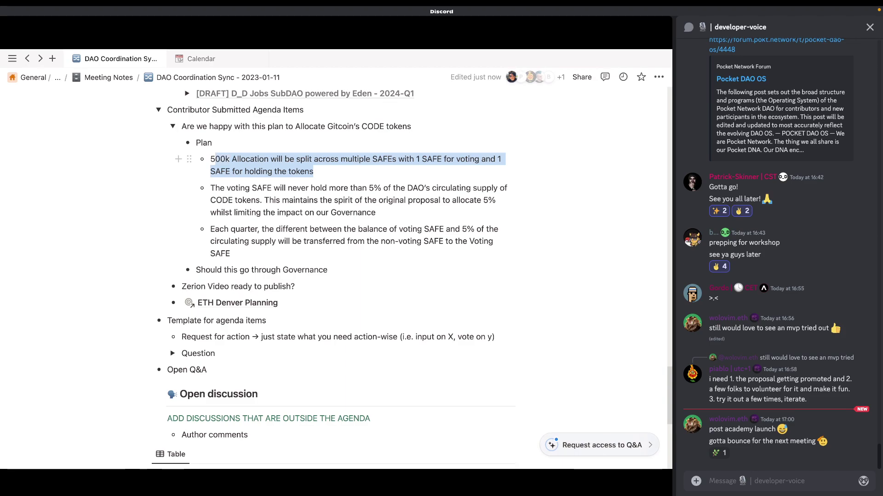
key(Escape)
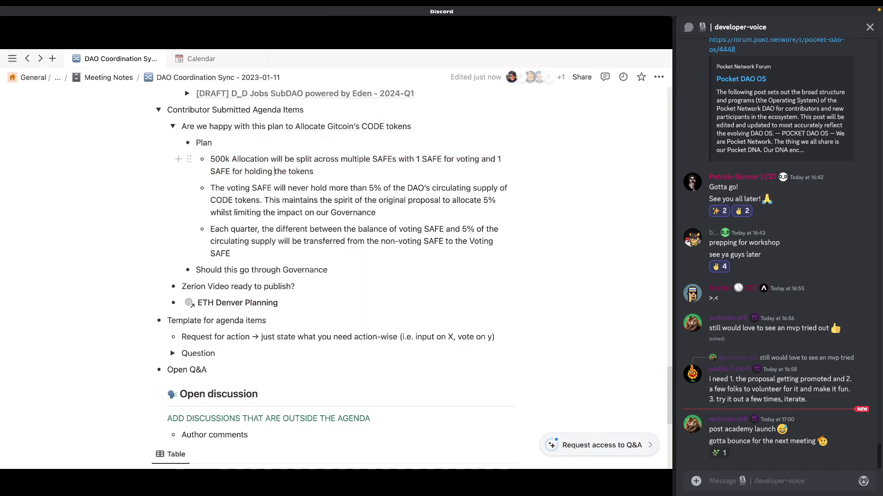
double_click(383, 159)
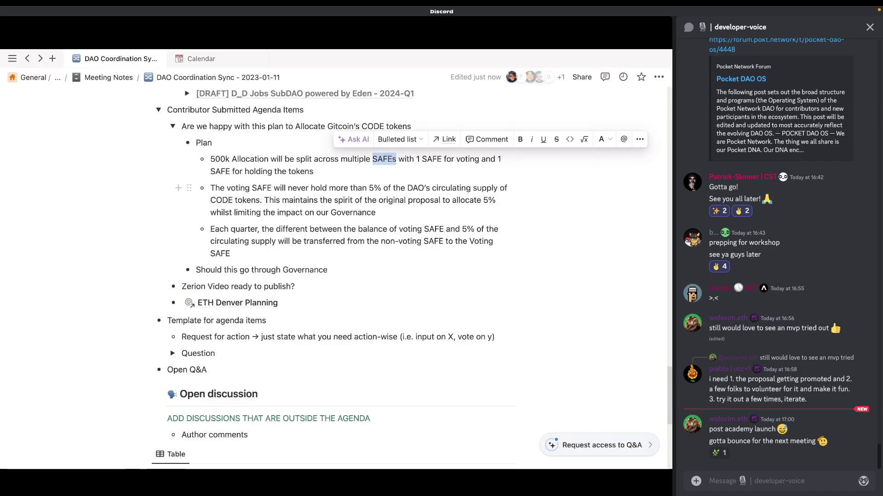
click(375, 212)
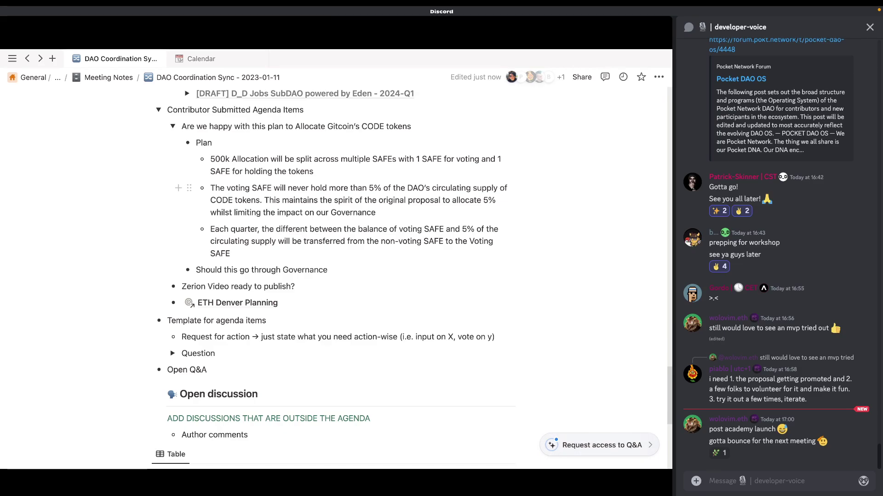
drag(376, 213, 210, 187)
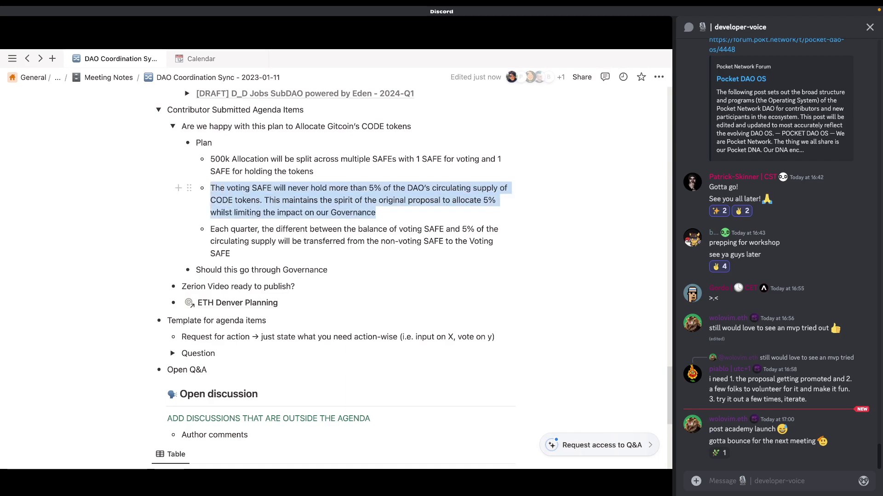
drag(368, 187, 381, 188)
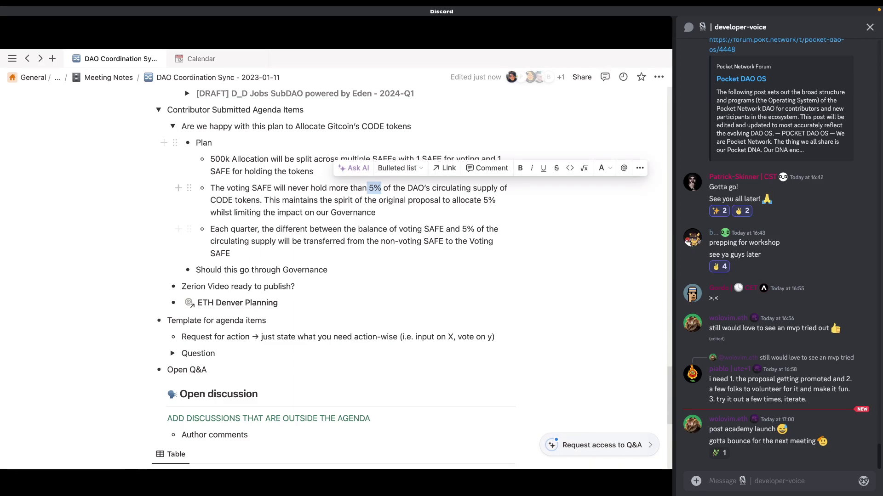
key(Escape)
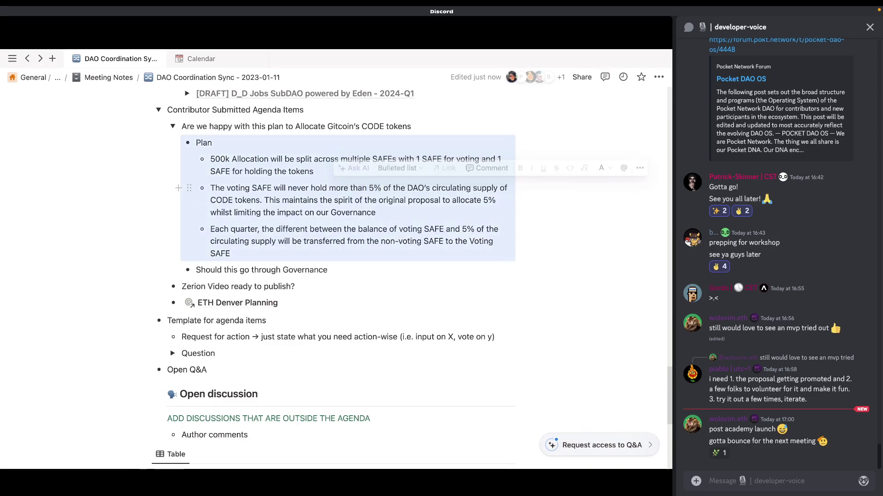
click(377, 212)
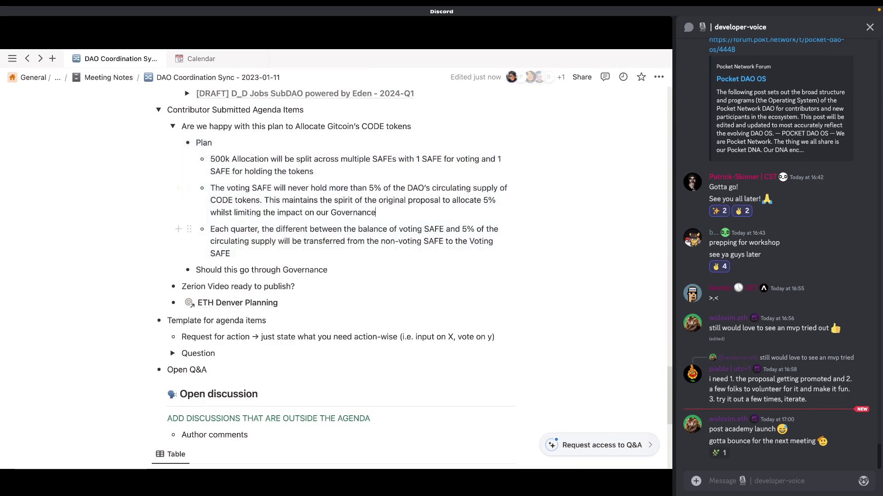
drag(481, 200, 496, 200)
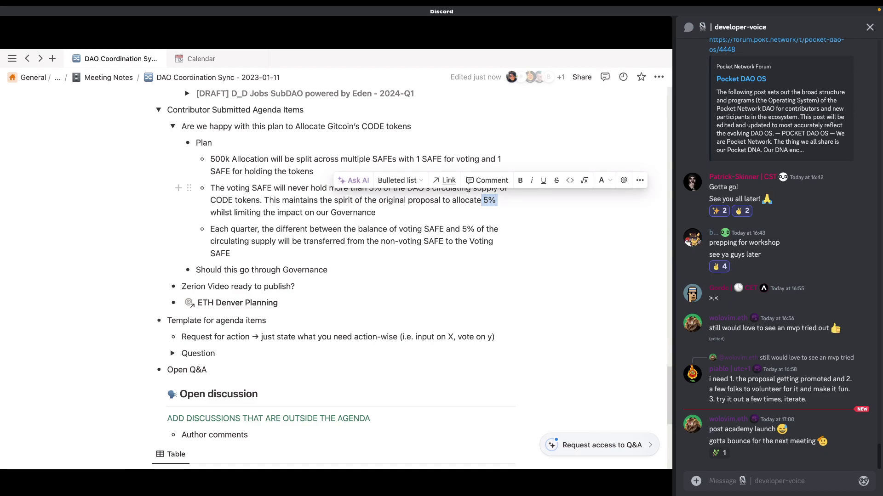
click(376, 212)
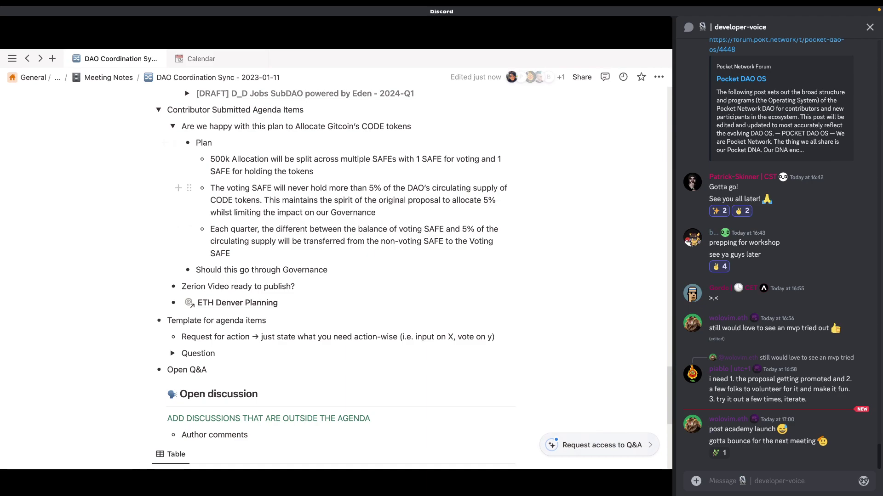
triple_click(385, 159)
click(385, 159)
key(shift+Up)
key(shift+Up)
key(shift+Up)
key(shift+Up)
key(shift+Up)
key(shift+Up)
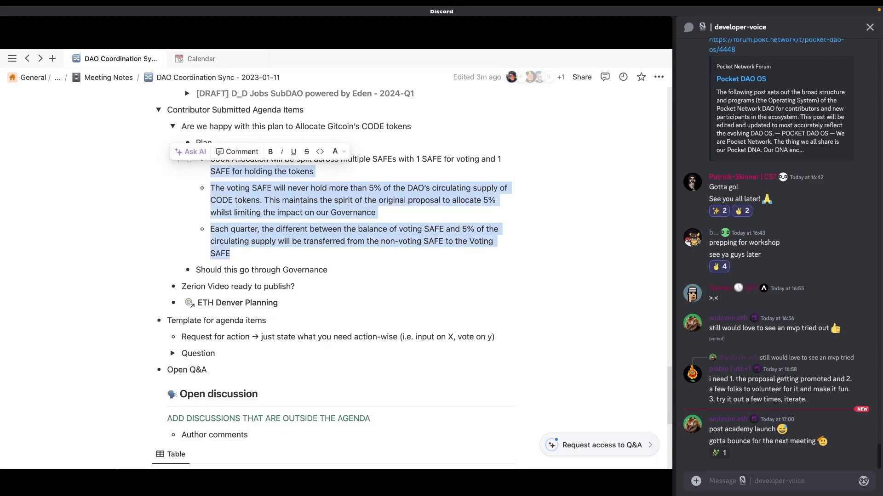
key(Right)
click(276, 241)
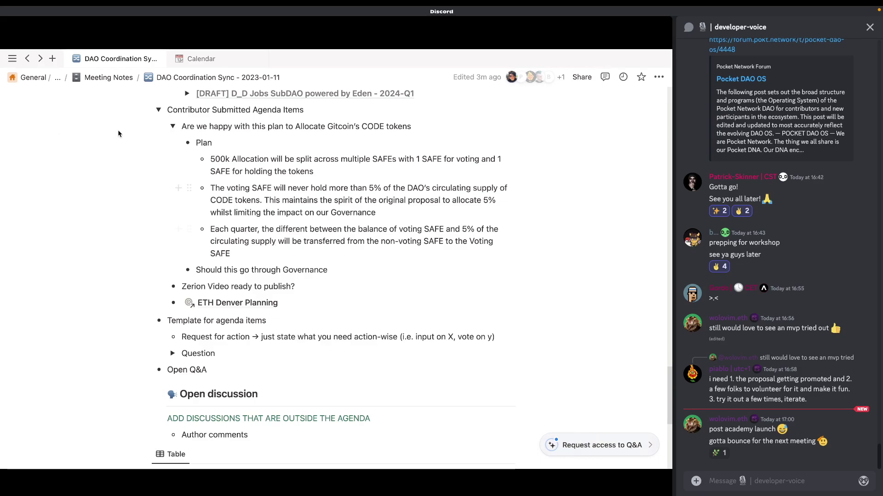
mouse_move(625, 34)
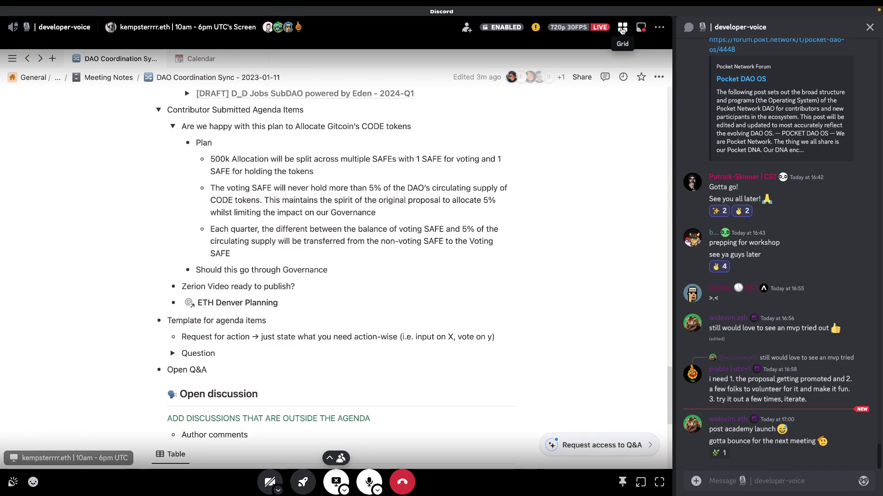
click(622, 28)
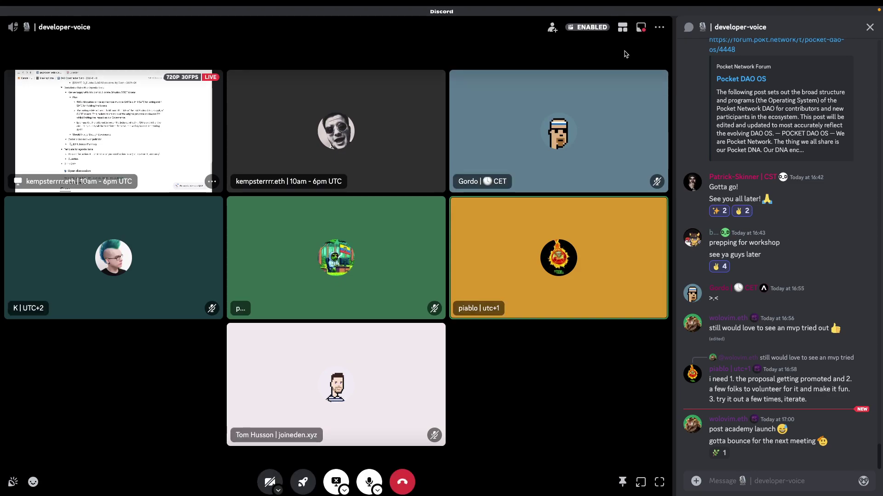
click(622, 29)
click(622, 29)
click(622, 29)
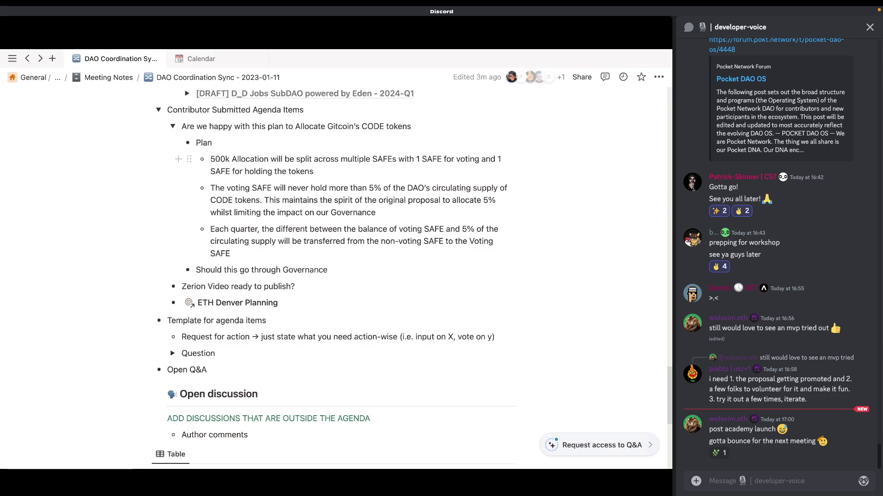
double_click(384, 159)
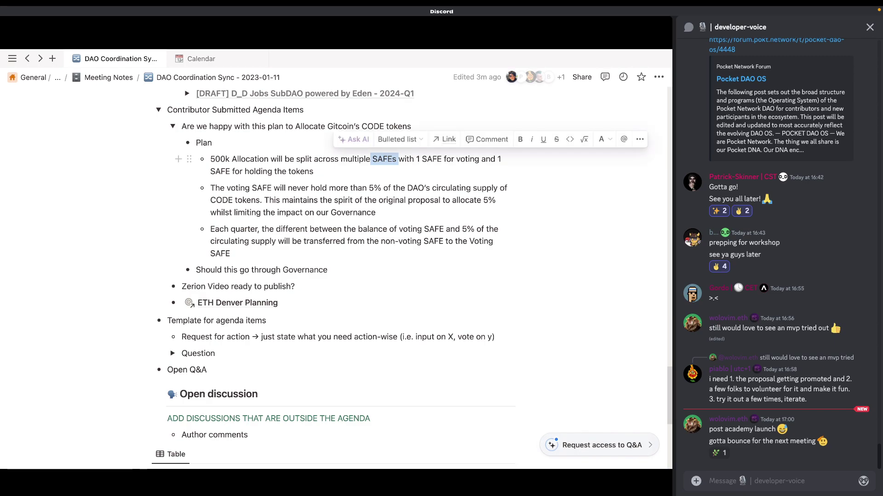
drag(421, 159, 441, 159)
click(349, 193)
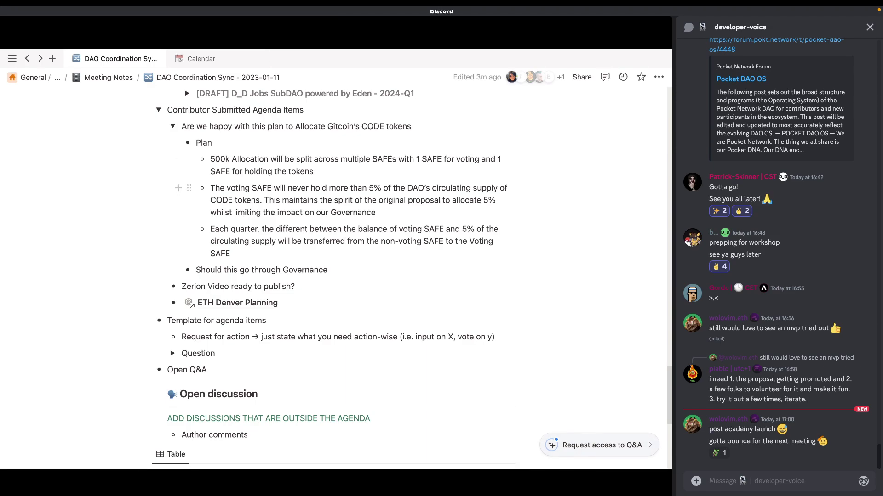
mouse_move(351, 398)
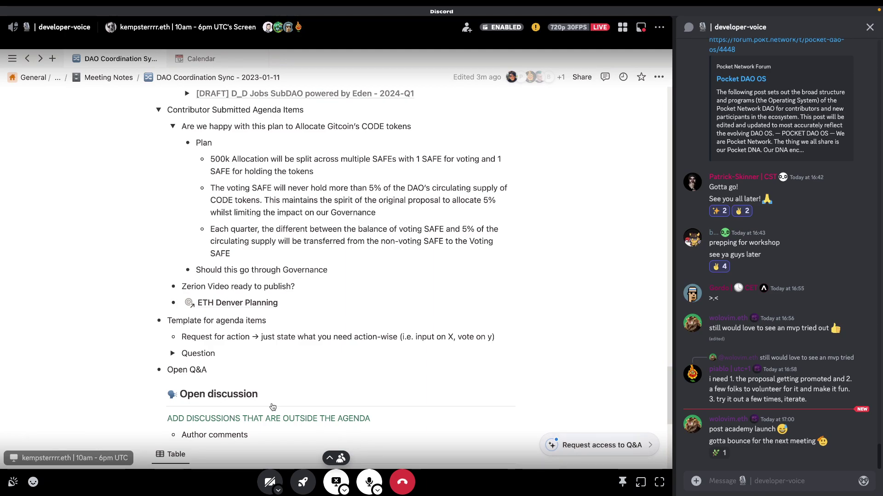
Step: Stop streaming the Notion window and begin a new share from the Screens list
click(336, 479)
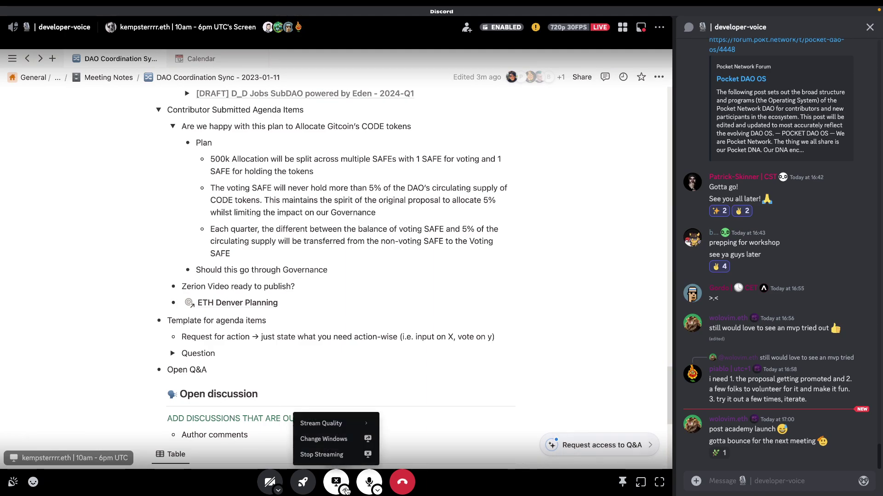
click(322, 454)
click(336, 479)
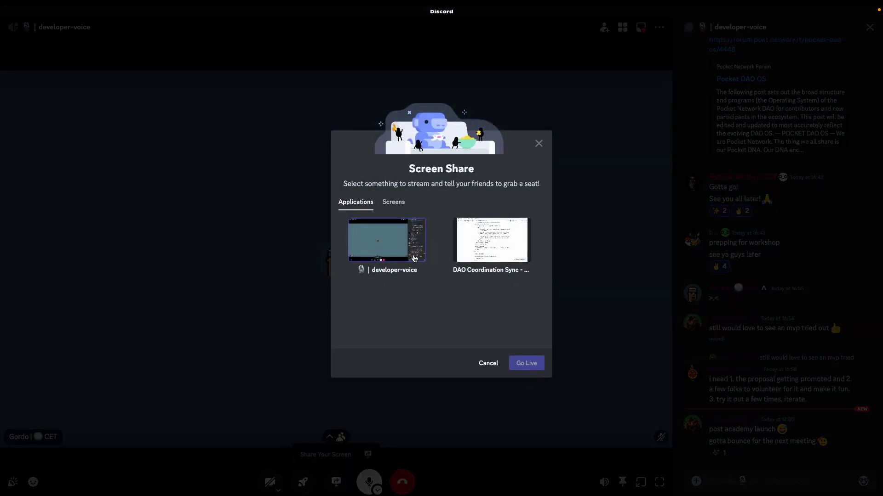
click(393, 201)
click(499, 243)
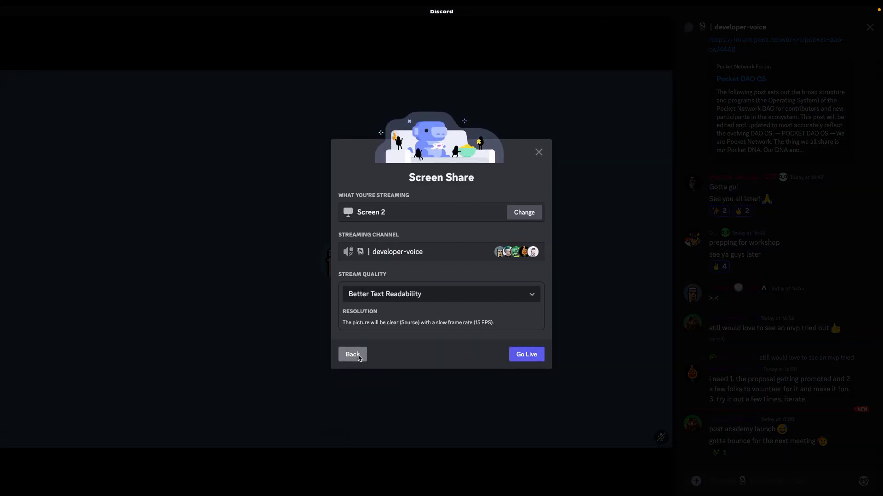
Step: Bring the Gitcoin spreadsheet forward and go live with Screen 1
click(353, 354)
key(super+Tab)
key(super+Tab)
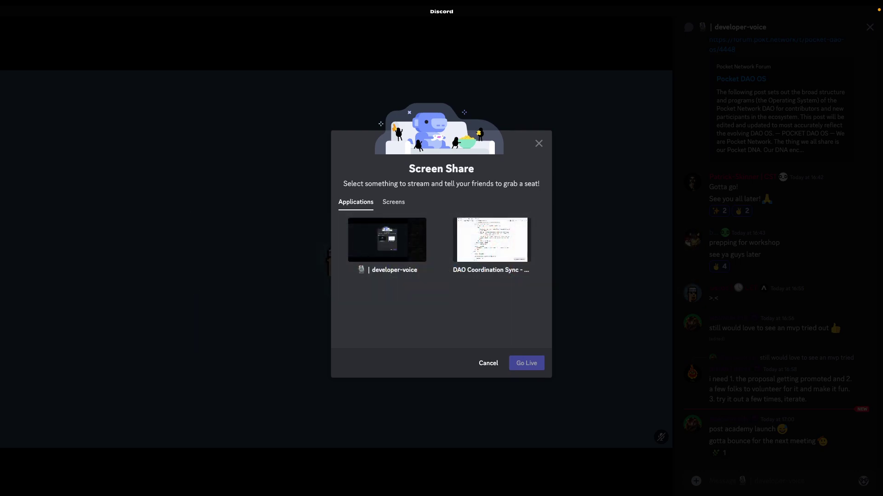
click(465, 223)
click(394, 201)
click(386, 239)
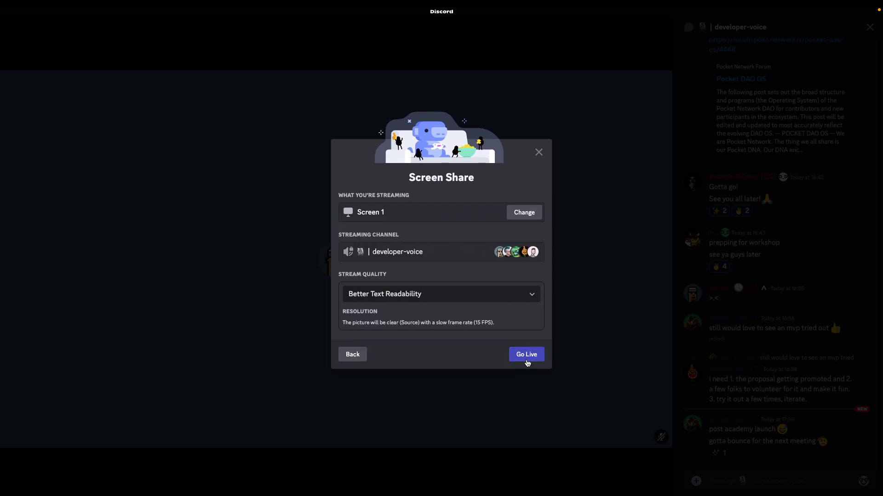
click(525, 355)
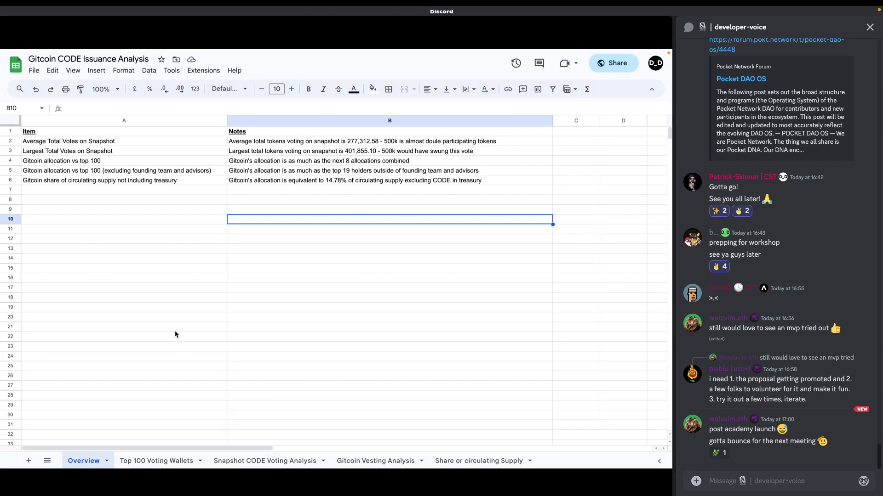
click(469, 461)
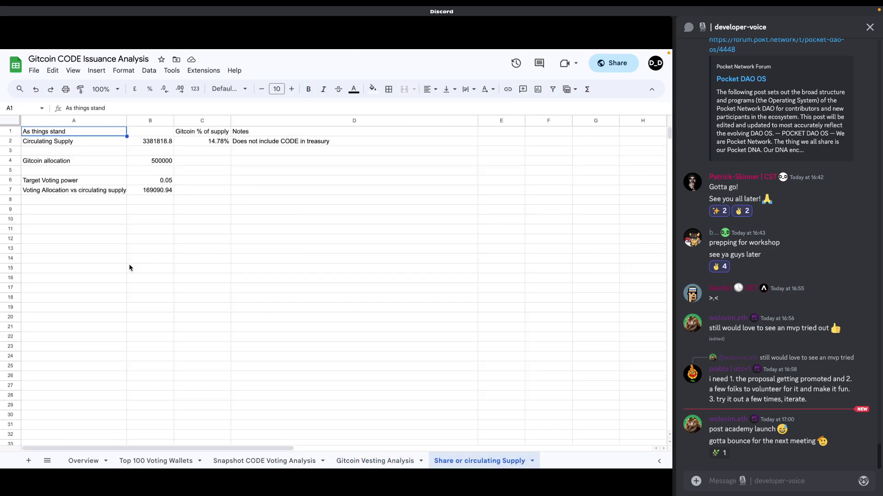
click(153, 143)
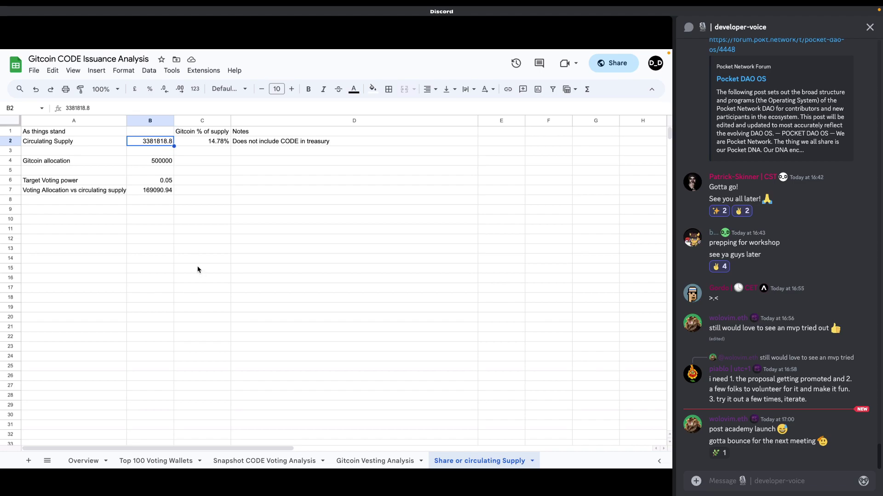
click(162, 165)
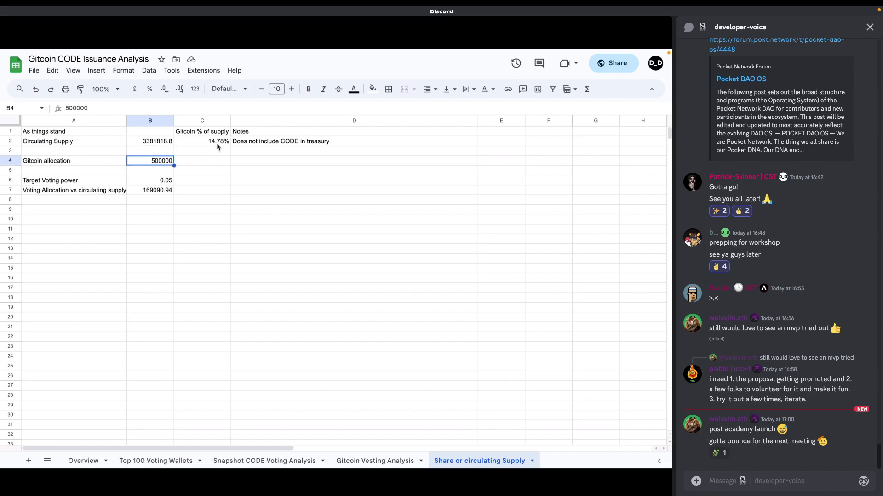
click(217, 143)
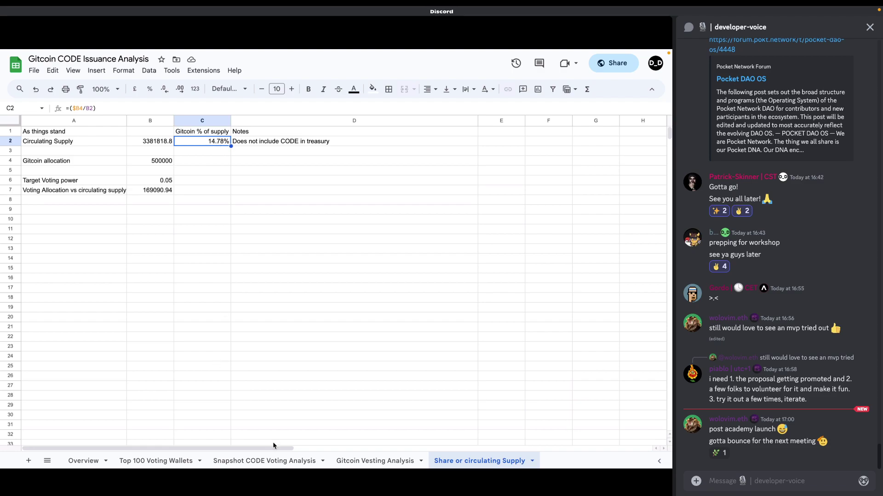
Step: Check the vote mean in F20 (=AVERAGE(F2:F17)) on Snapshot CODE Voting Analysis, then return to Share or circulating Supply
click(273, 463)
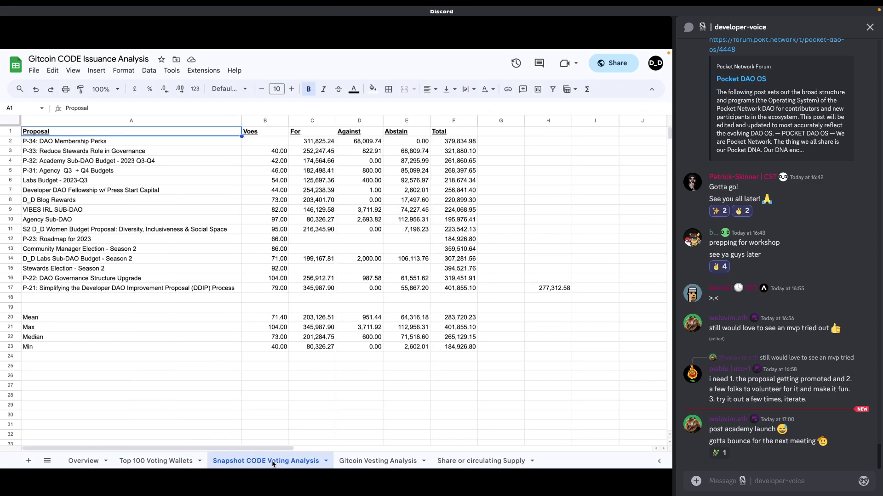
click(462, 320)
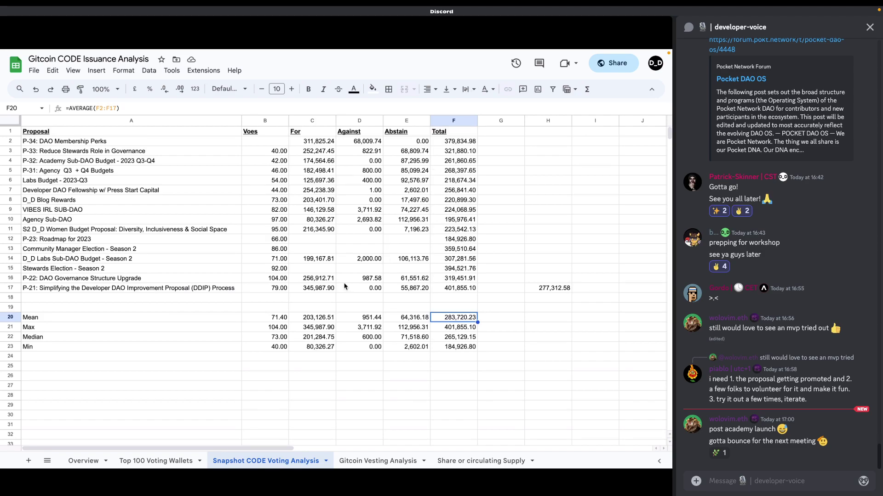
click(492, 162)
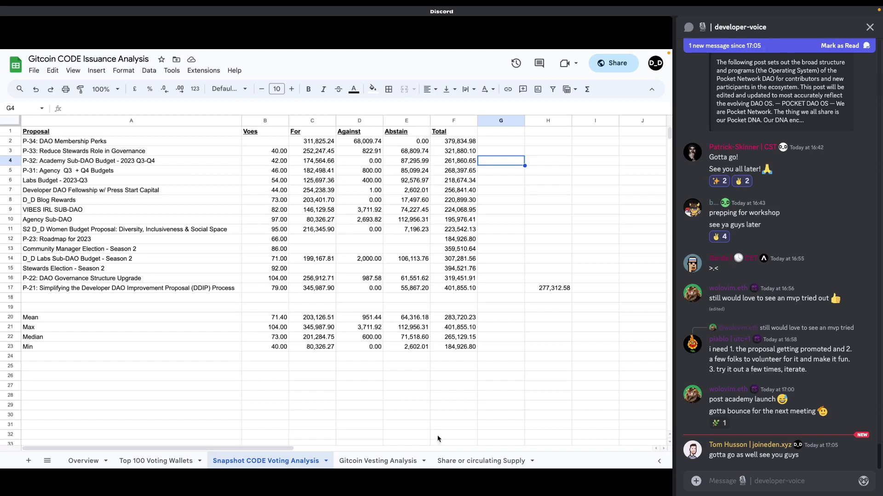
click(465, 462)
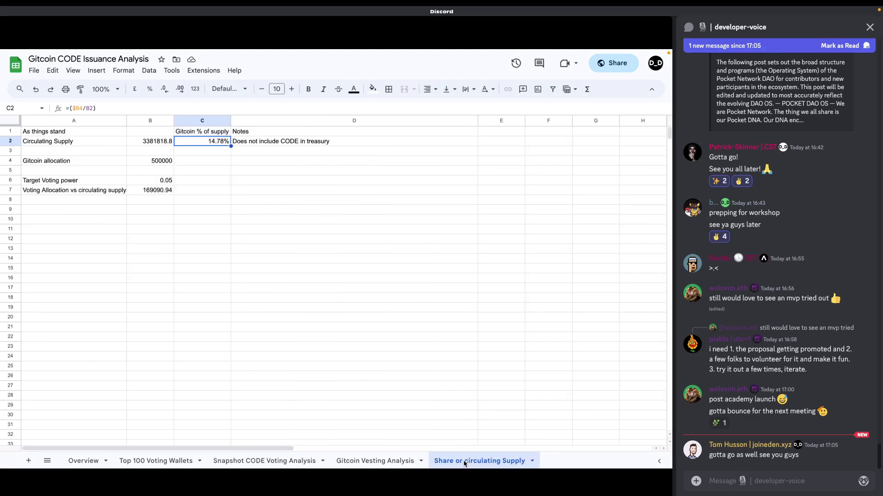
click(418, 280)
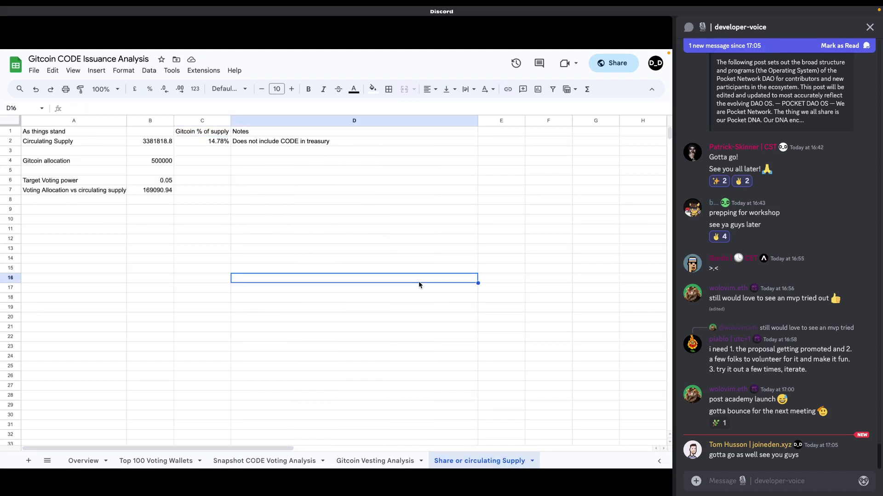
click(249, 202)
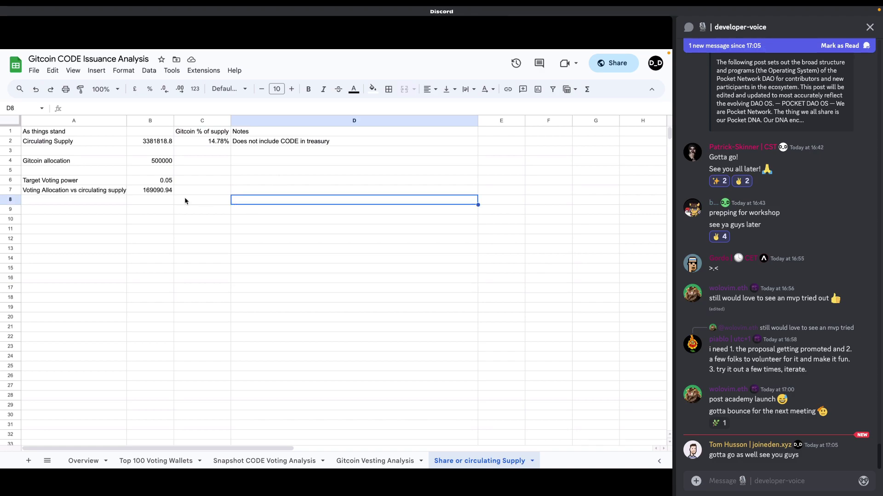
click(159, 190)
double_click(159, 190)
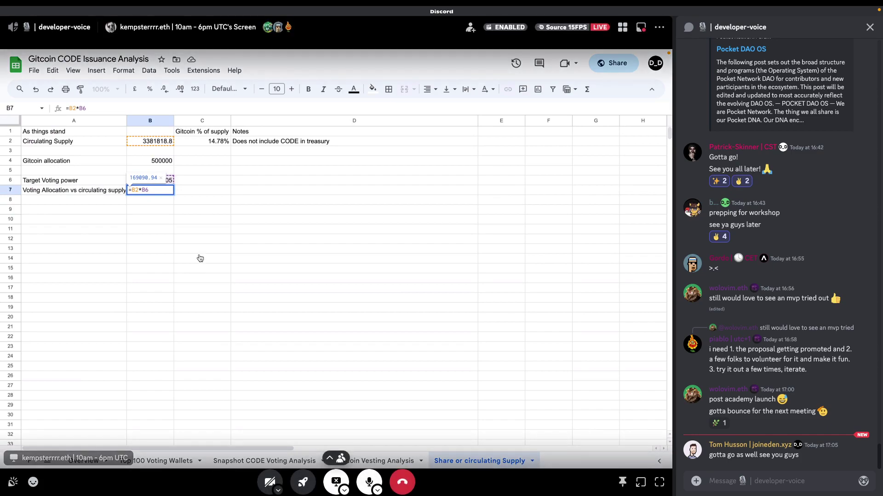
click(212, 248)
click(261, 147)
click(396, 274)
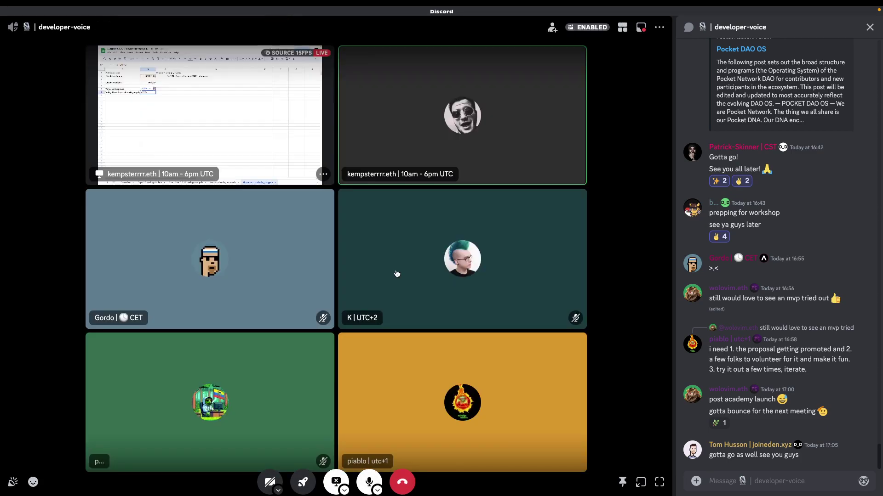
click(207, 136)
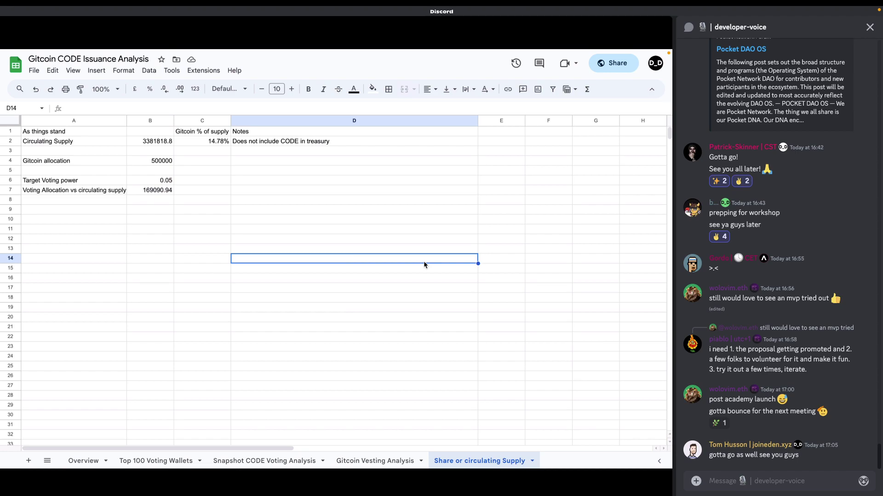
click(375, 473)
click(276, 84)
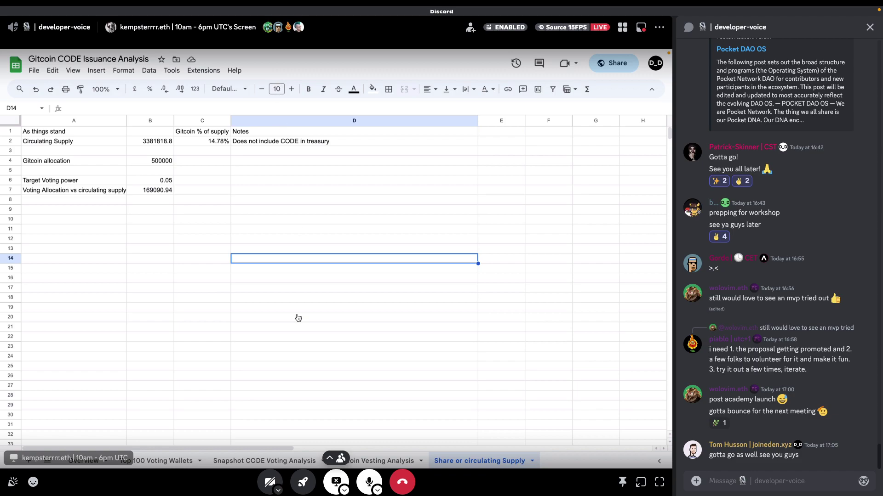
Step: Go to the Snapshot CODE Voting Analysis sheet and check the sum of the first eight proposal totals
click(375, 461)
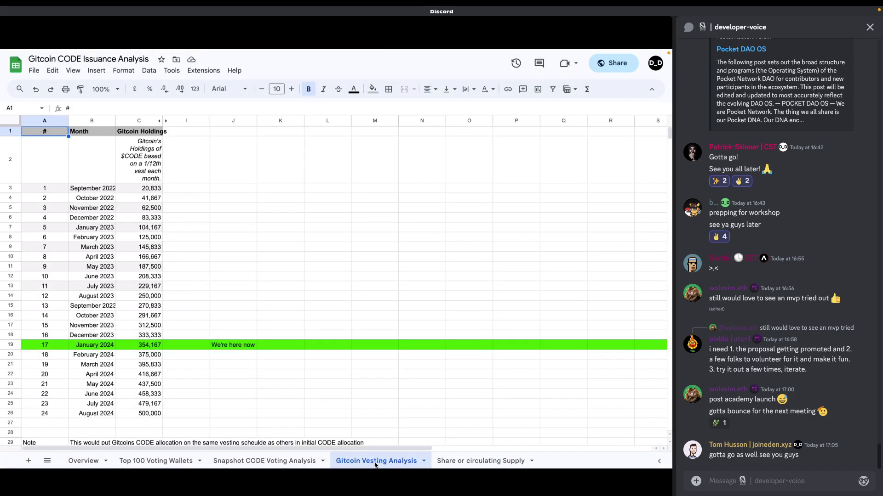
click(289, 461)
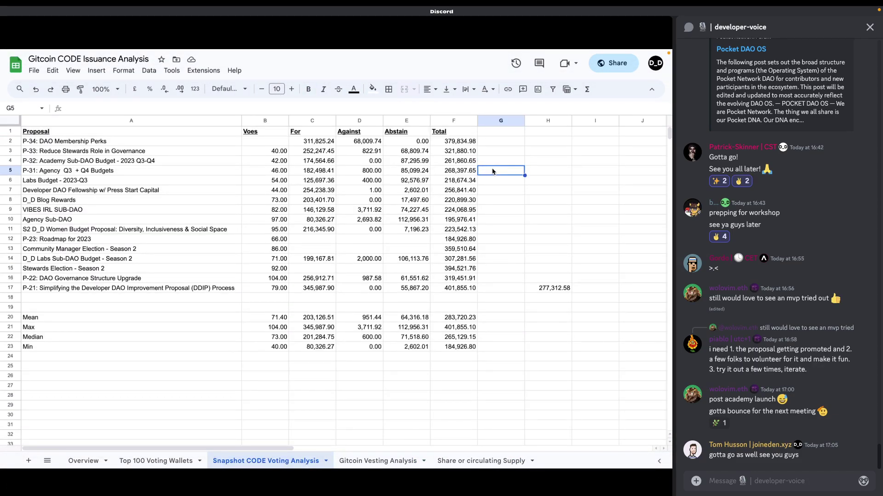
mouse_move(460, 143)
mouse_down()
mouse_move(458, 289)
mouse_move(455, 144)
mouse_up()
click(490, 149)
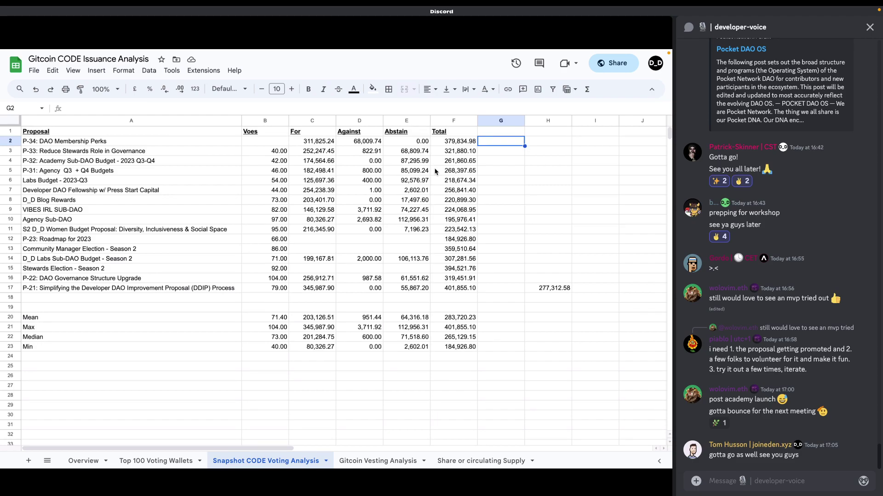
Step: Inspect the =SUM formulas behind the P-34 and P-33 totals, ending on P-33's 321,880.10
click(461, 151)
click(460, 144)
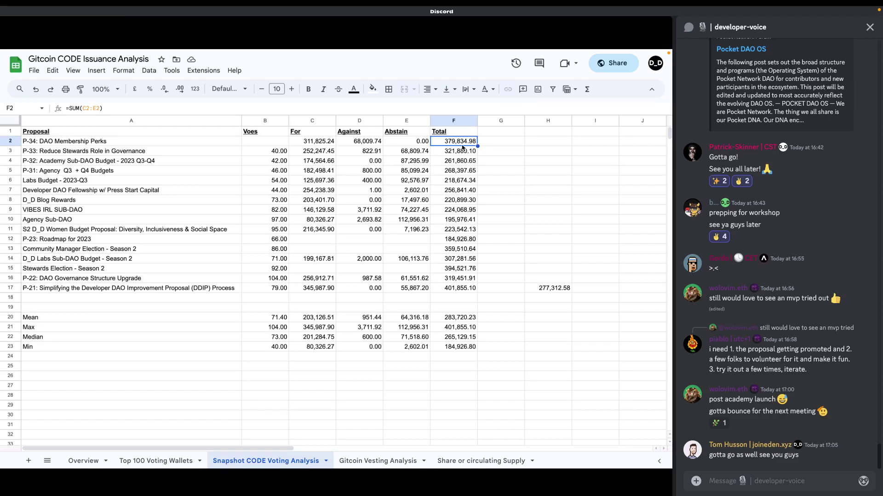
click(462, 150)
click(462, 144)
click(463, 151)
click(463, 145)
click(463, 152)
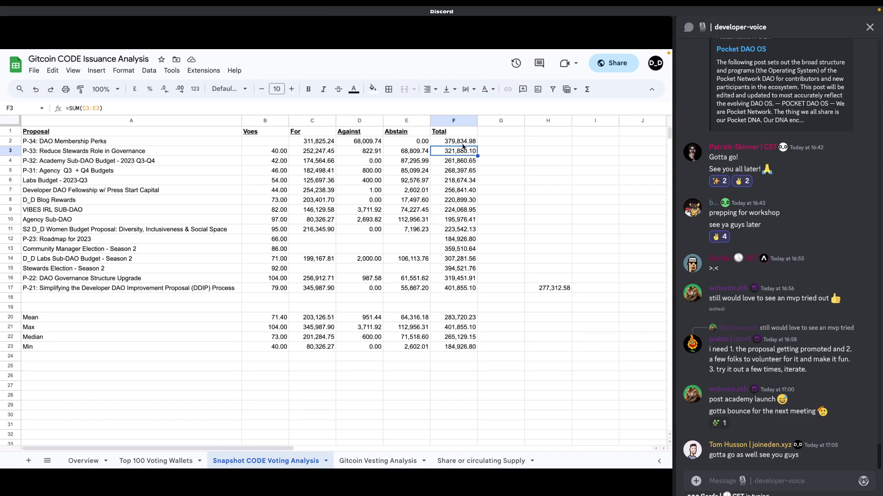
Step: Bring Notion's DAO Coordination Sync - 2023-01-11 notes back to the front via the launcher and app switcher
key(super+space)
text(notion)
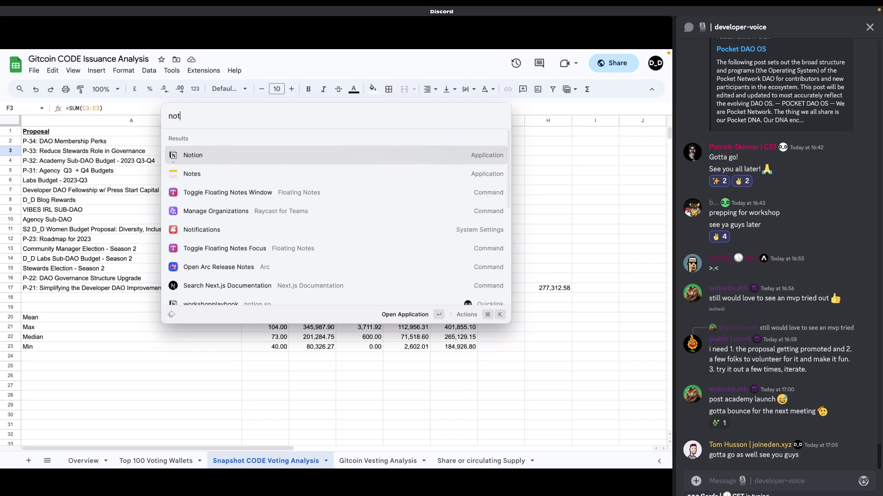
key(Return)
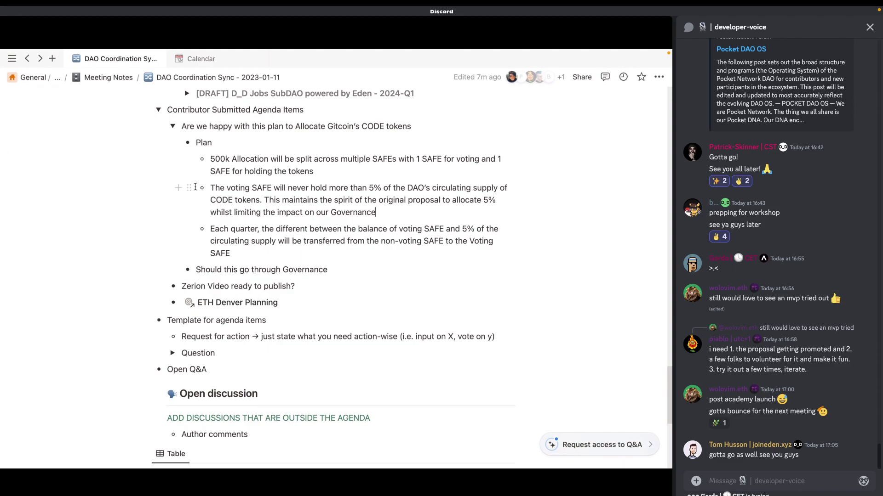
key(super+Tab)
key(super+shift+Tab)
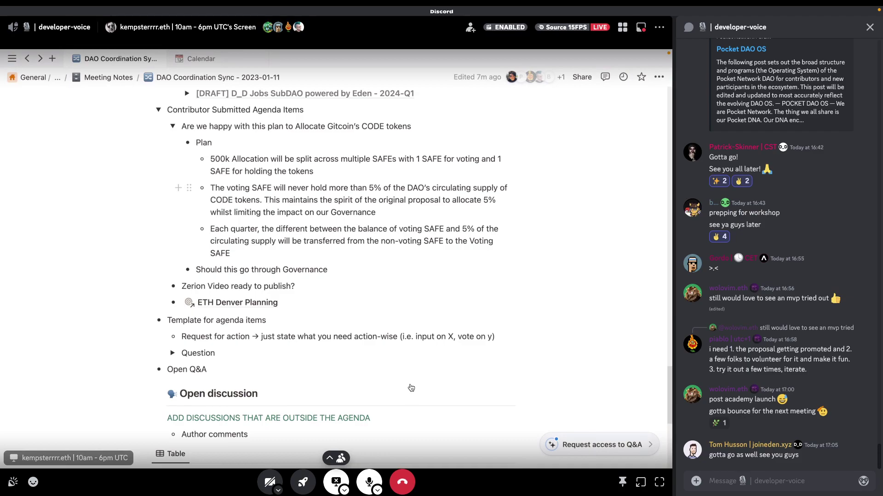
Step: Switch the developer-voice screen share to the DAO Coordination Sync - 2023-01-11 Notion window
click(344, 491)
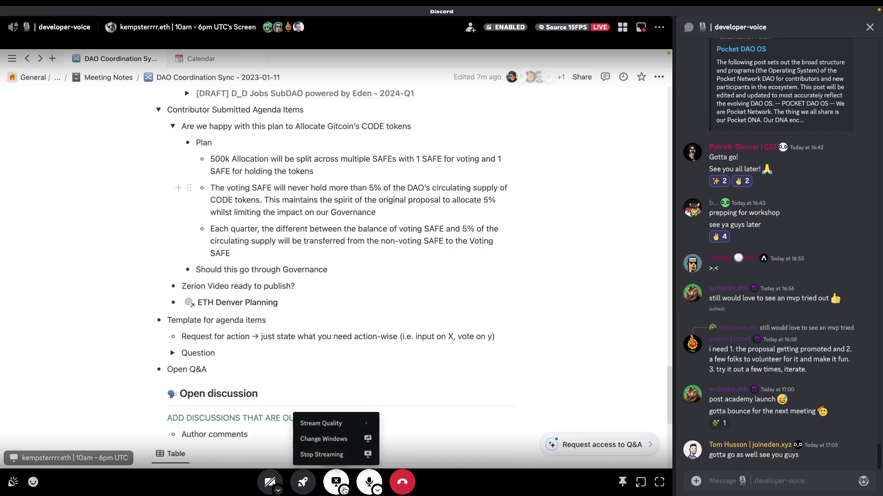
mouse_move(352, 423)
click(331, 439)
click(403, 232)
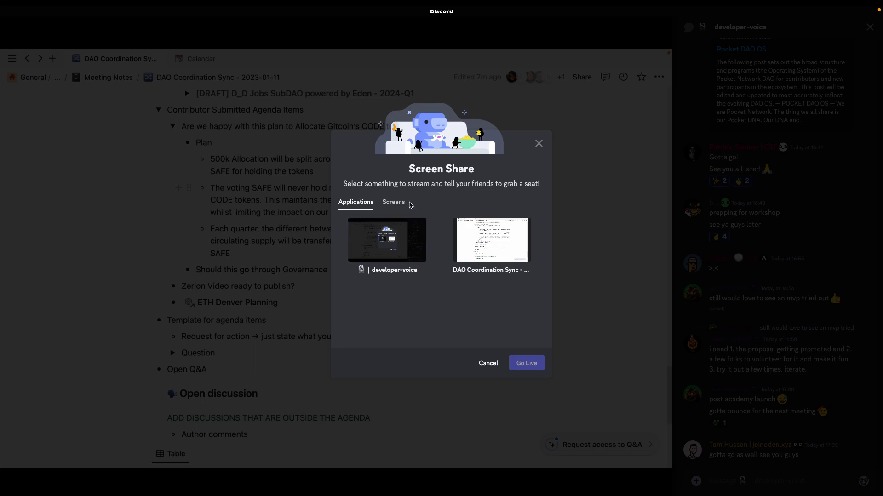
click(465, 223)
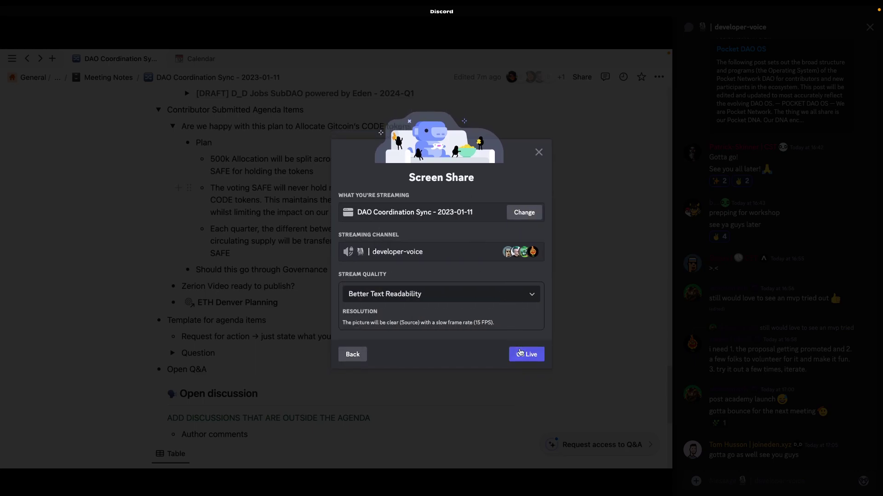
click(528, 353)
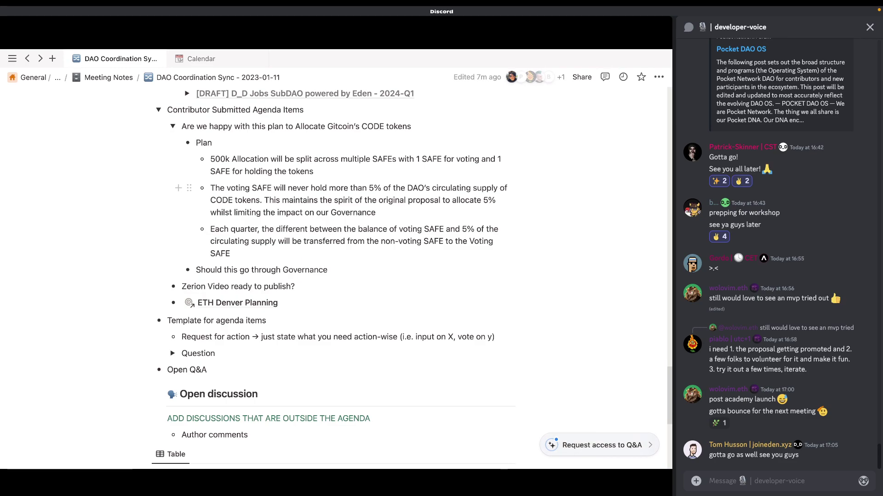
mouse_move(411, 190)
click(774, 481)
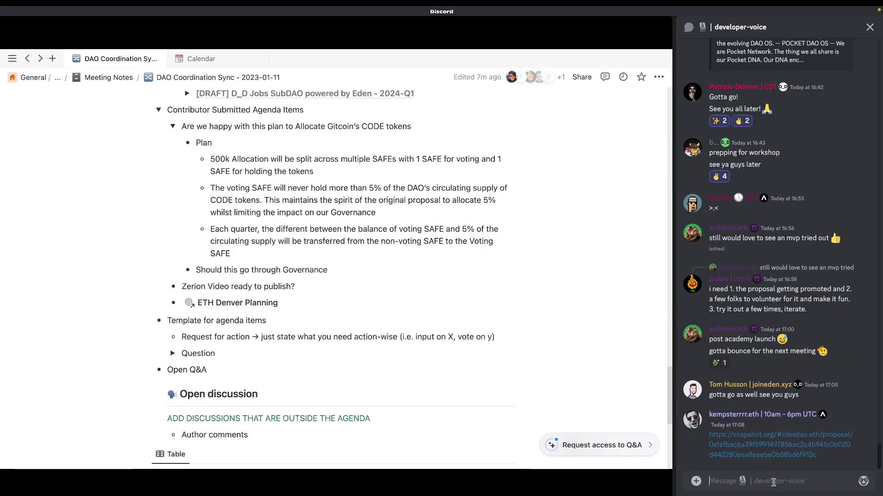
mouse_move(393, 289)
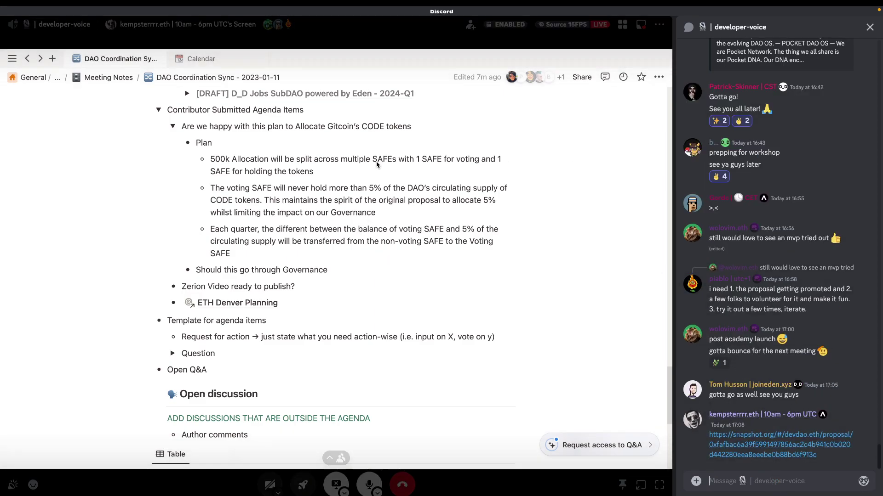